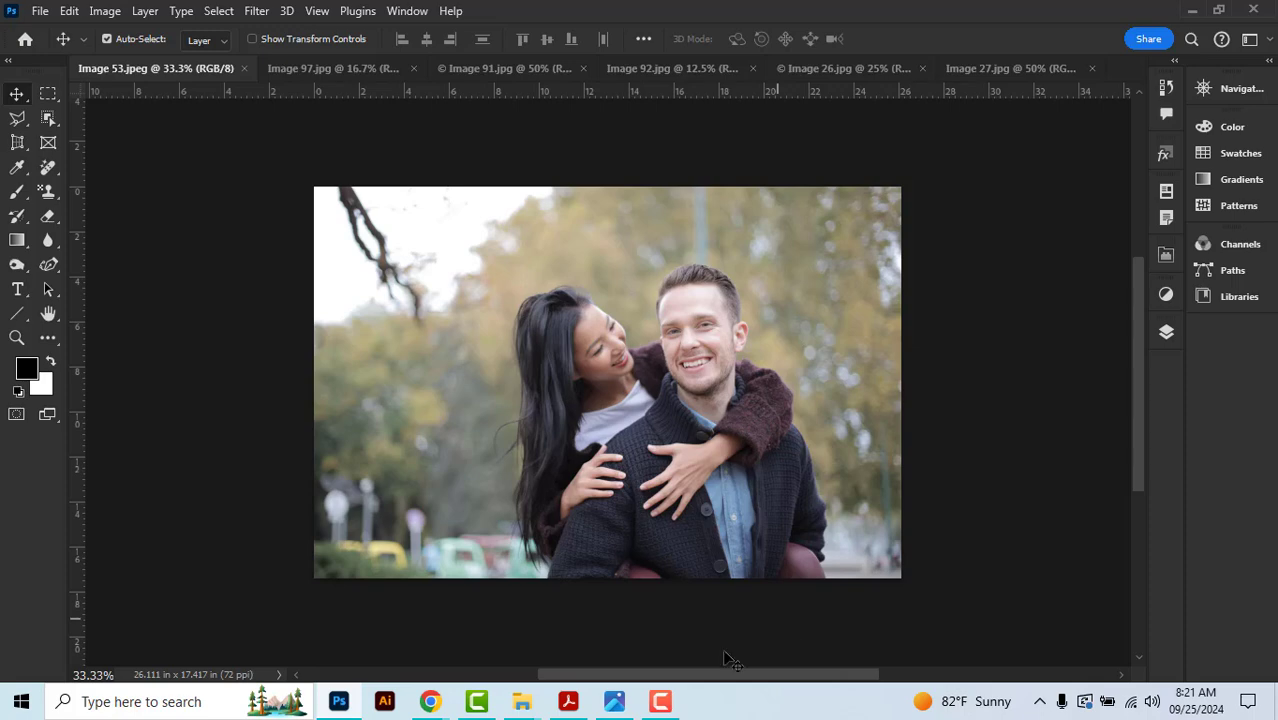
Step: Consult the photo paper sizes chart in the Photos app and return to Photoshop
left_click(617, 703)
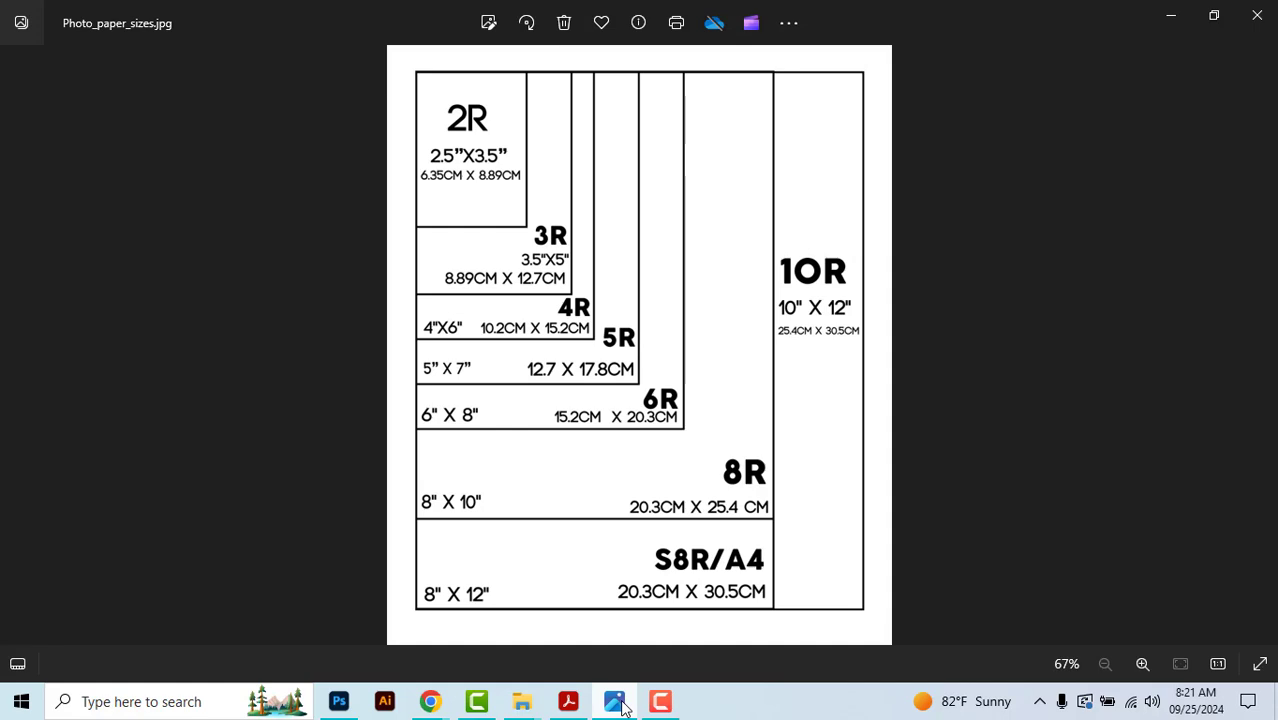
left_click(340, 700)
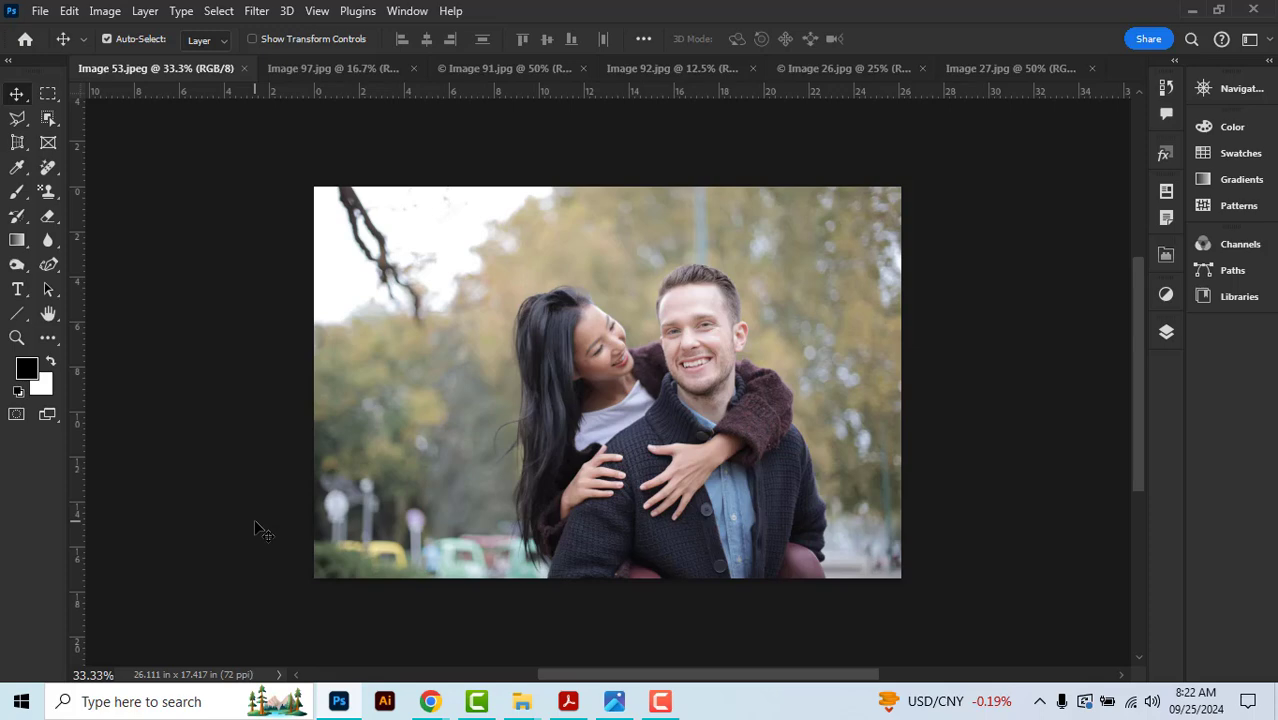
Step: Open the Image Size settings for Image 53.jpeg, enlarge the dialog, and review the dimension units and Fit To presets
key("ctrl")
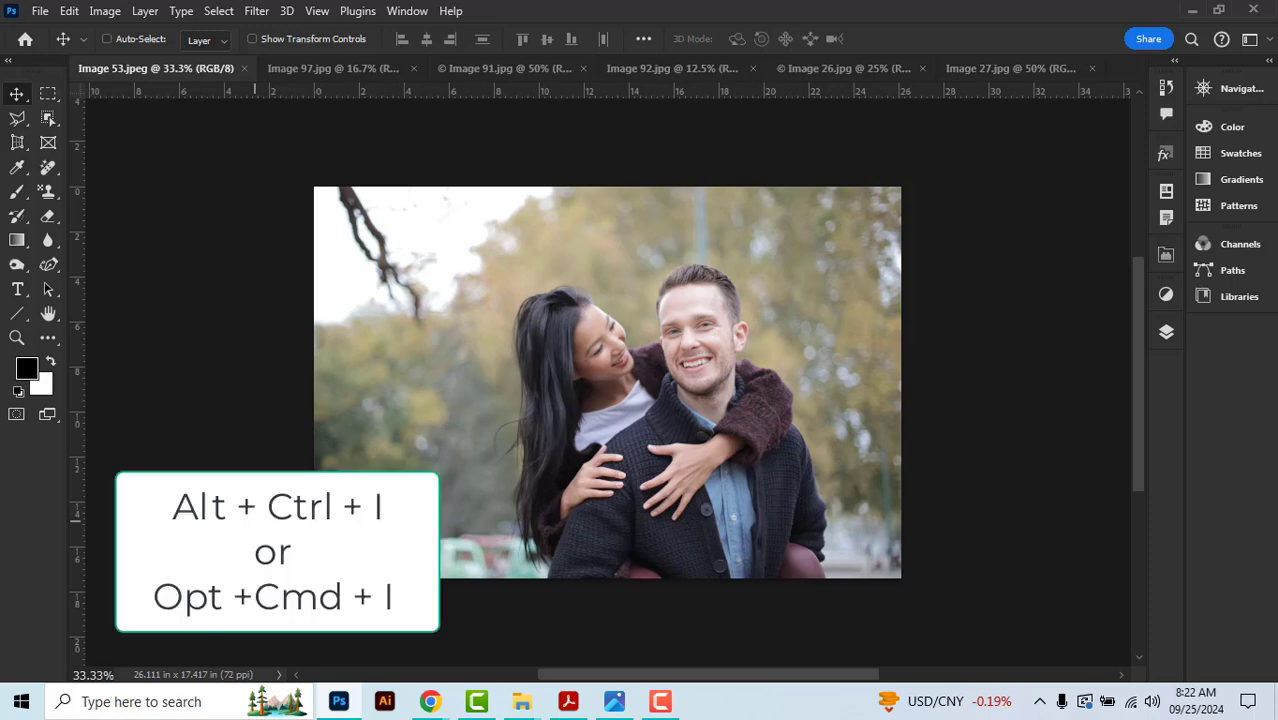
key("alt+ctrl+i")
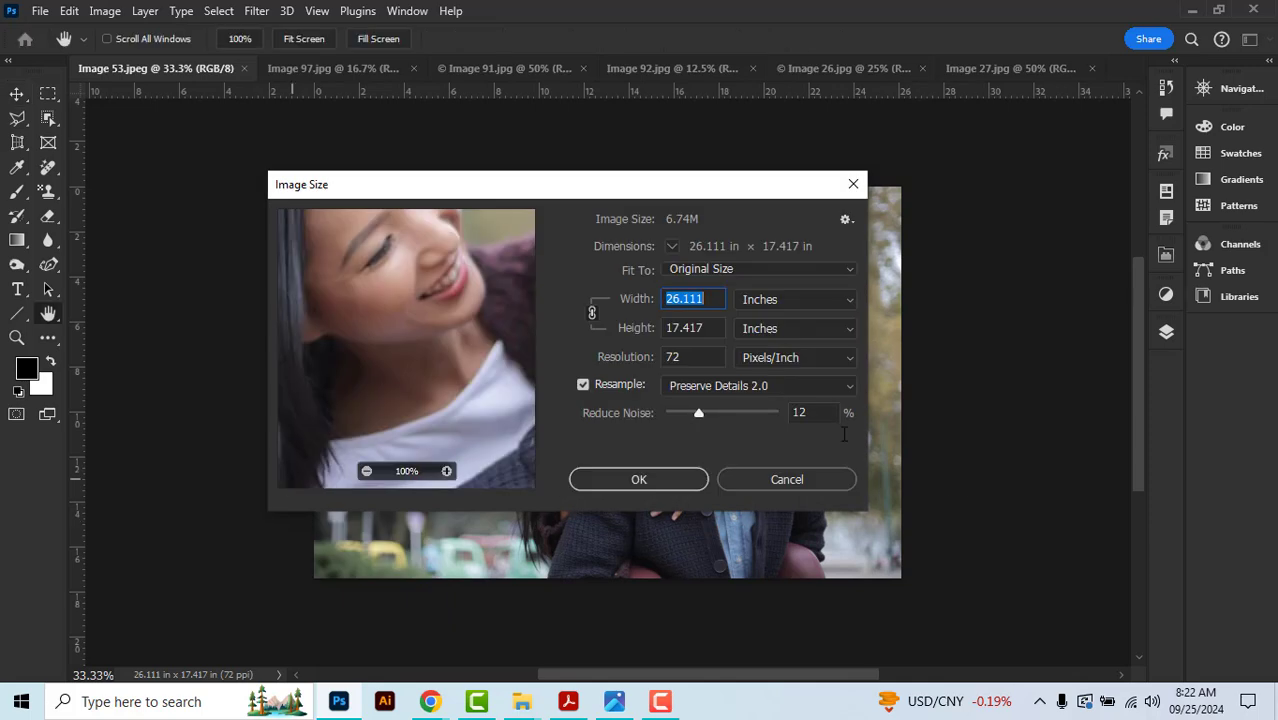
left_click_drag(868, 513, 952, 604)
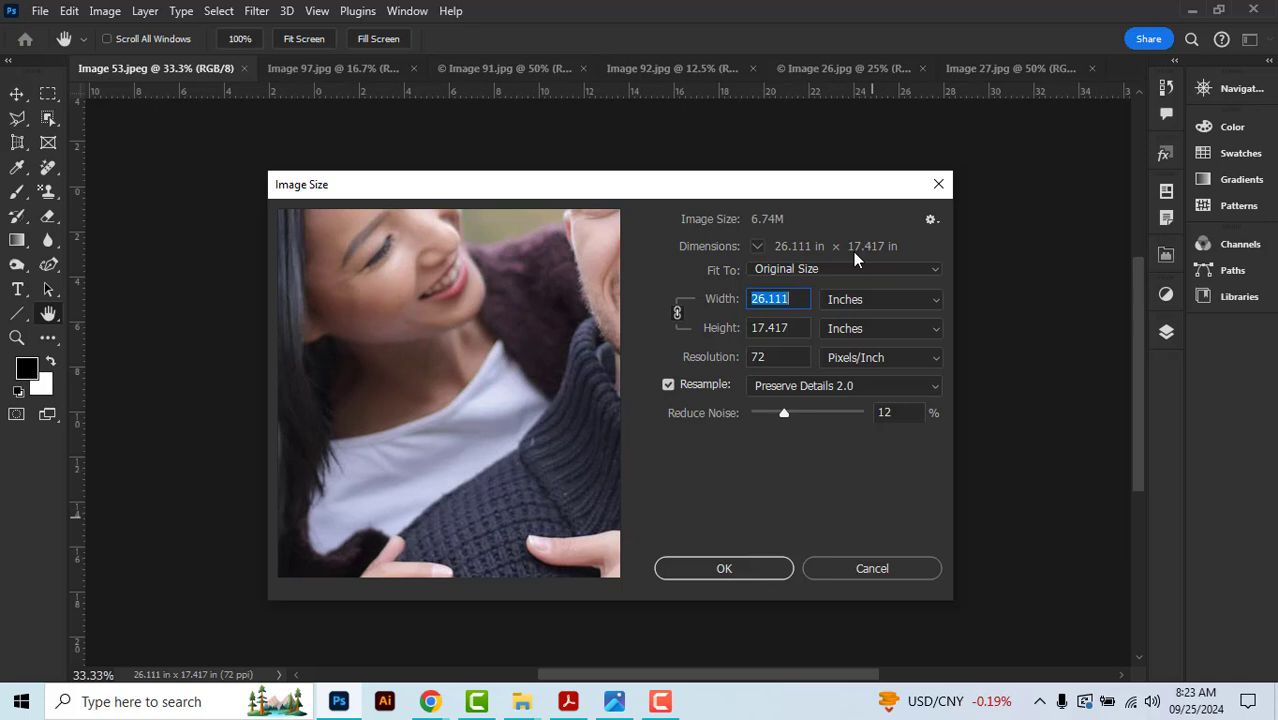
left_click(759, 246)
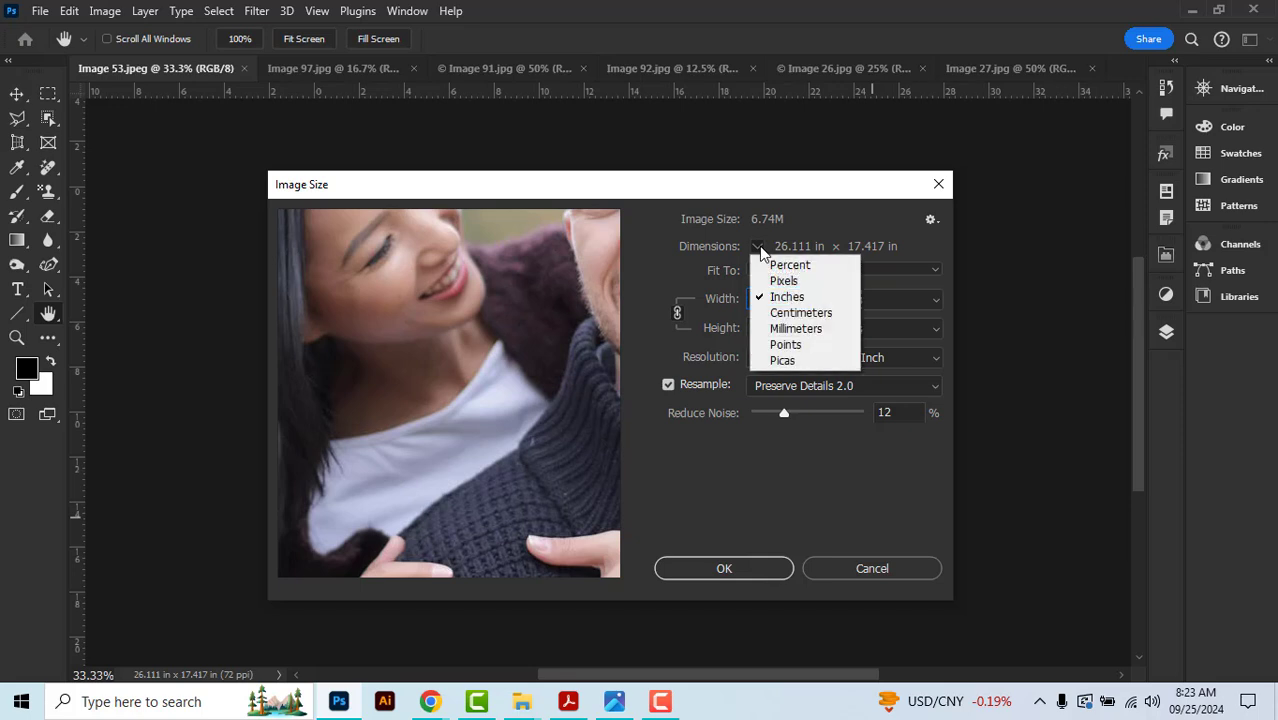
left_click(759, 246)
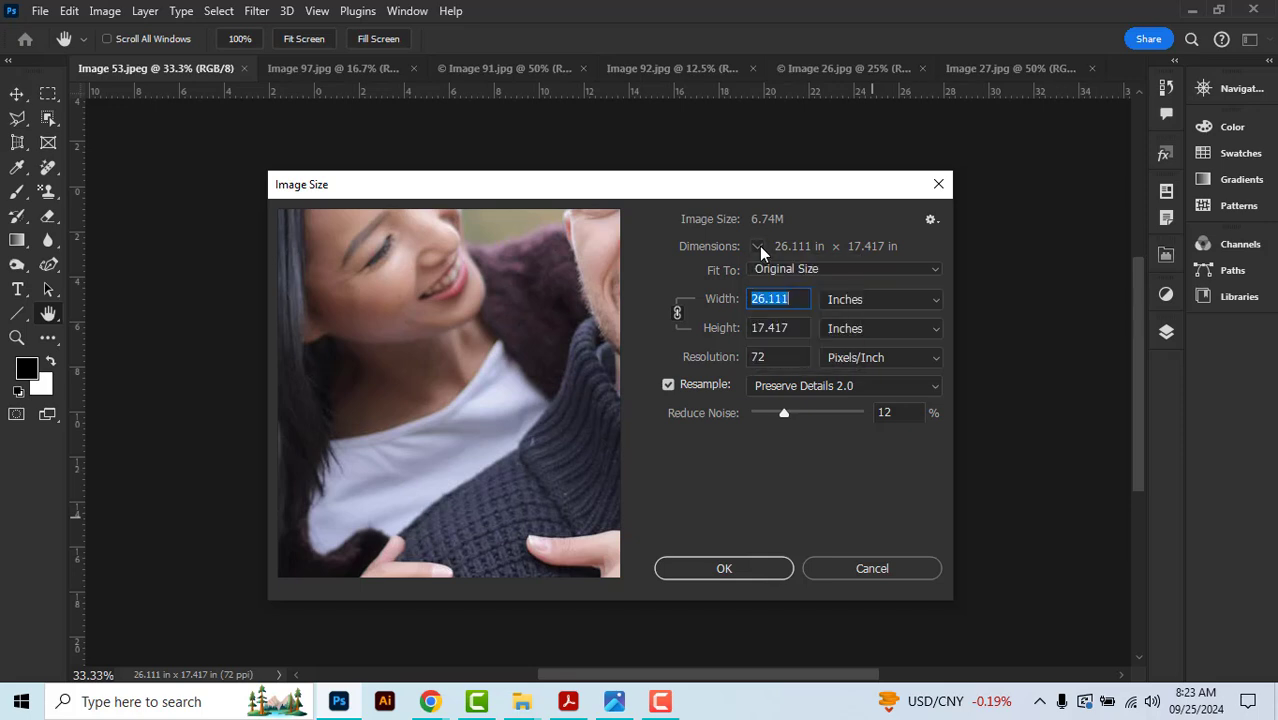
left_click(845, 270)
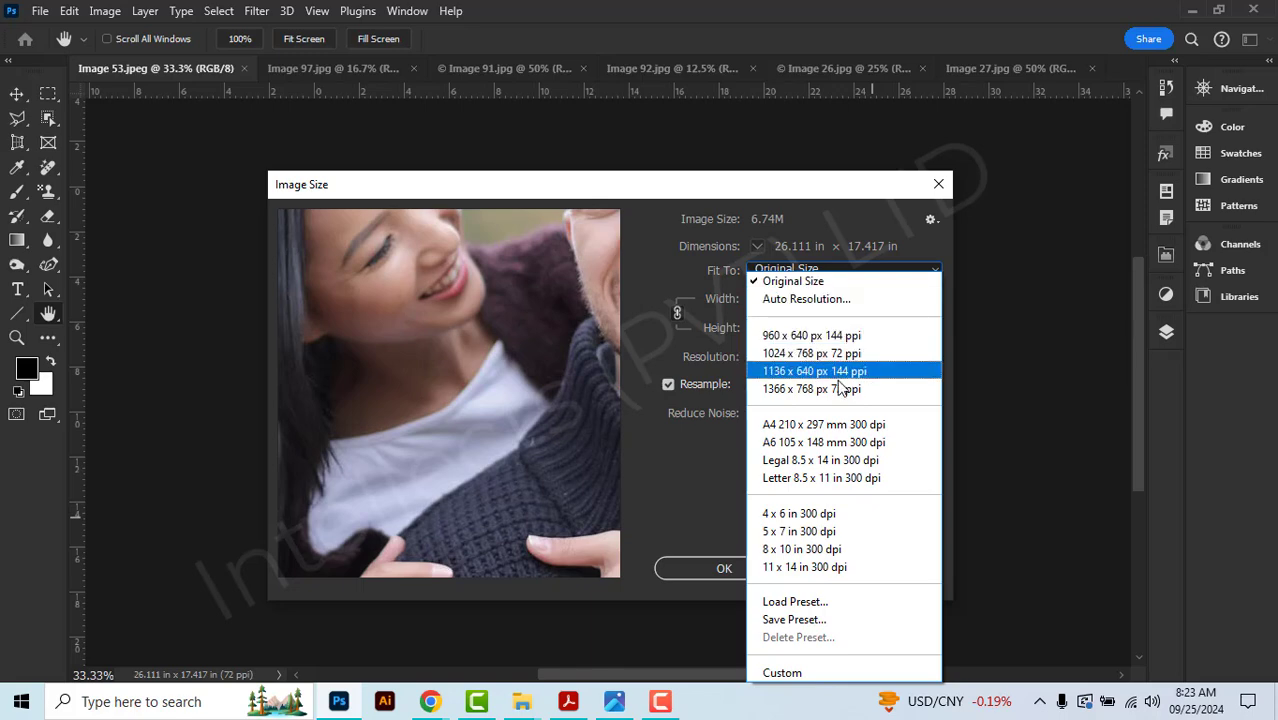
left_click(841, 274)
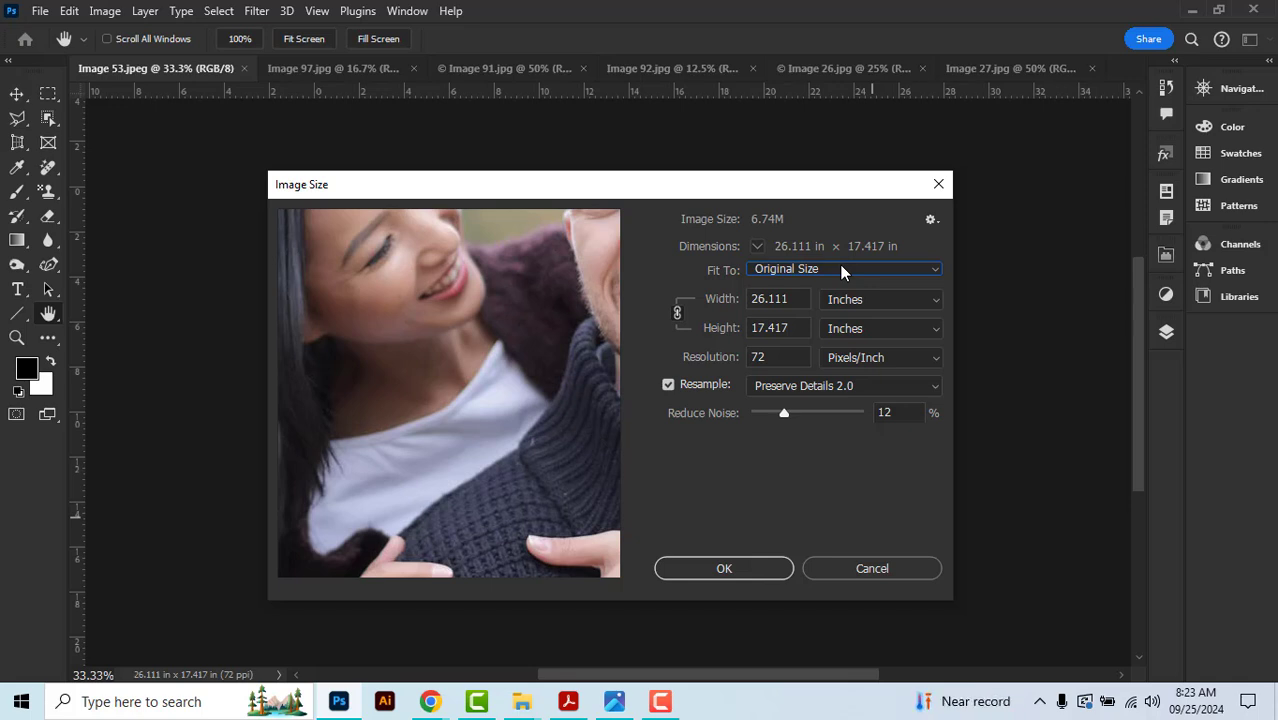
Step: Try Pixels as the unit for the image width and height, and switch back to Inches
left_click(797, 327)
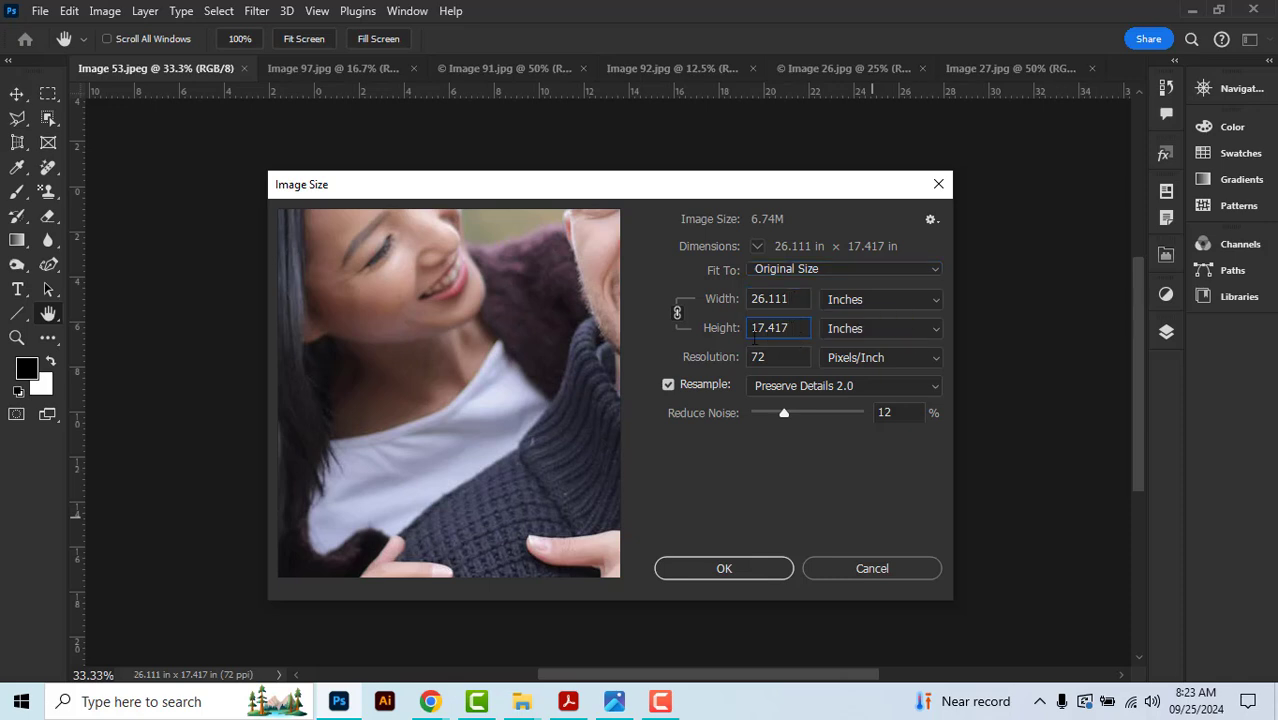
left_click(676, 315)
left_click(805, 302)
left_click(801, 329)
left_click(896, 300)
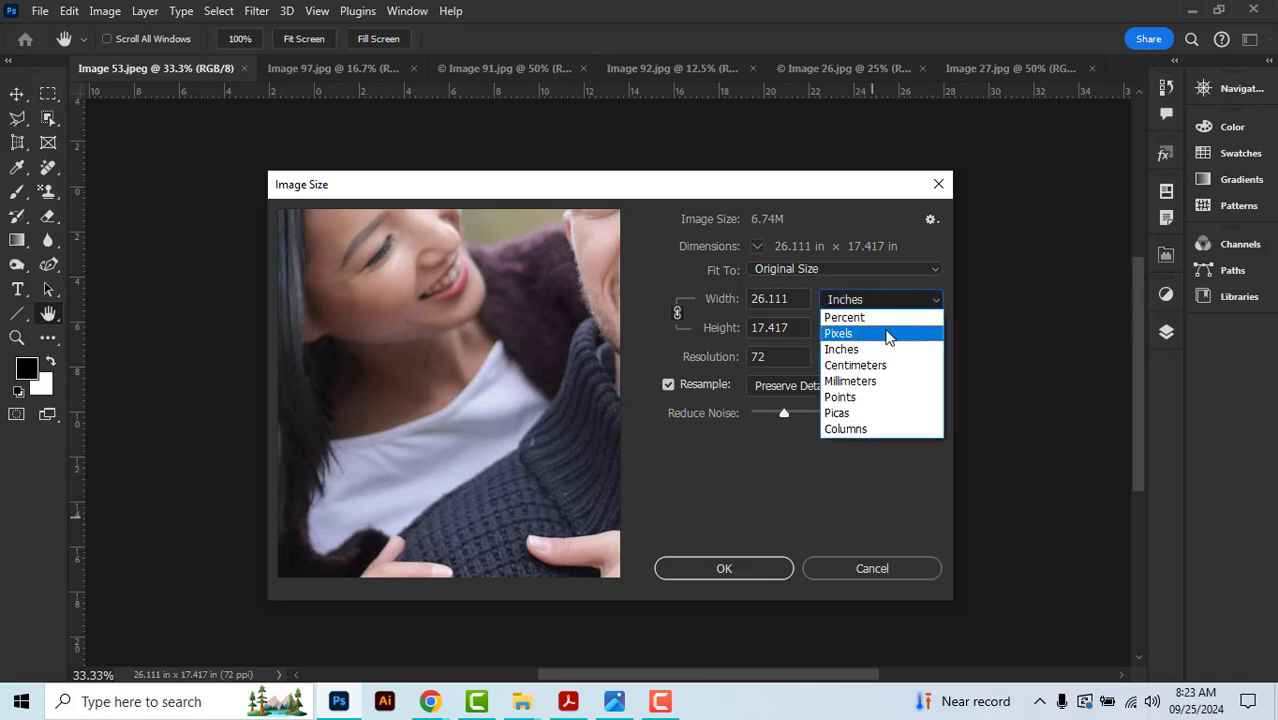
left_click(887, 334)
left_click(885, 302)
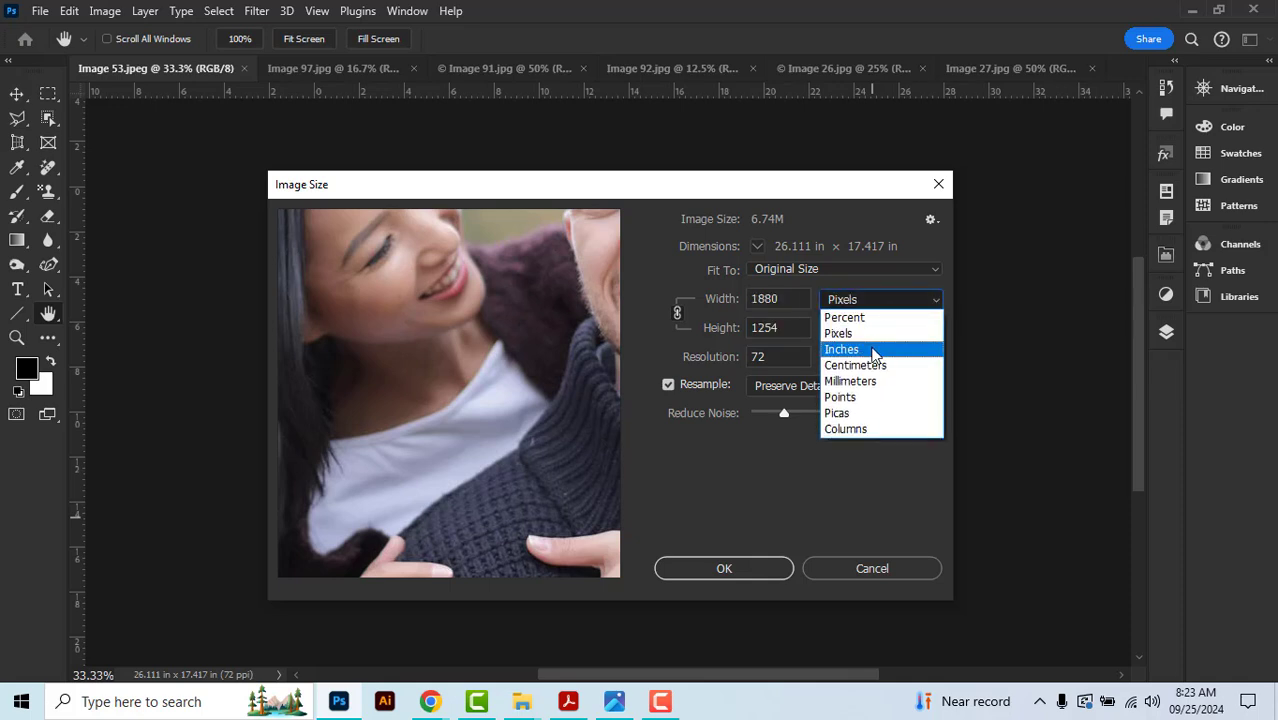
left_click(873, 350)
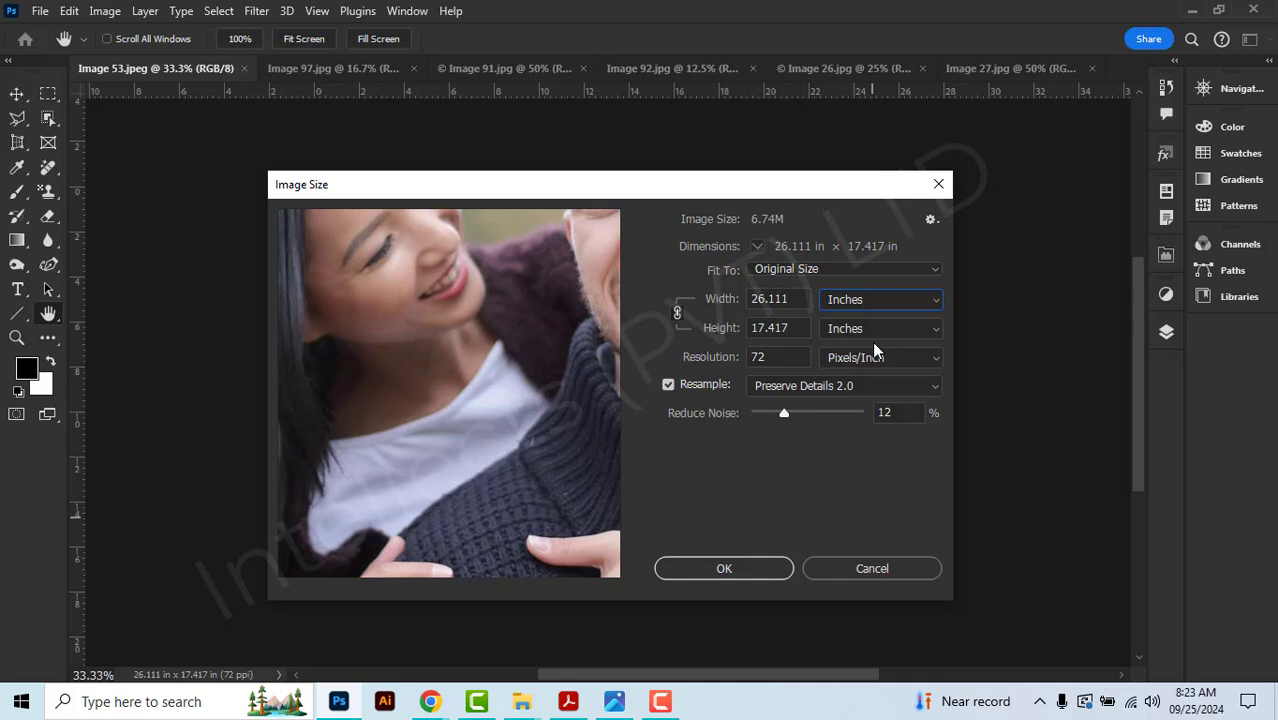
Step: Try a resolution of 300 pixels/inch, restore 72, and cancel the image resizing
left_click(778, 357)
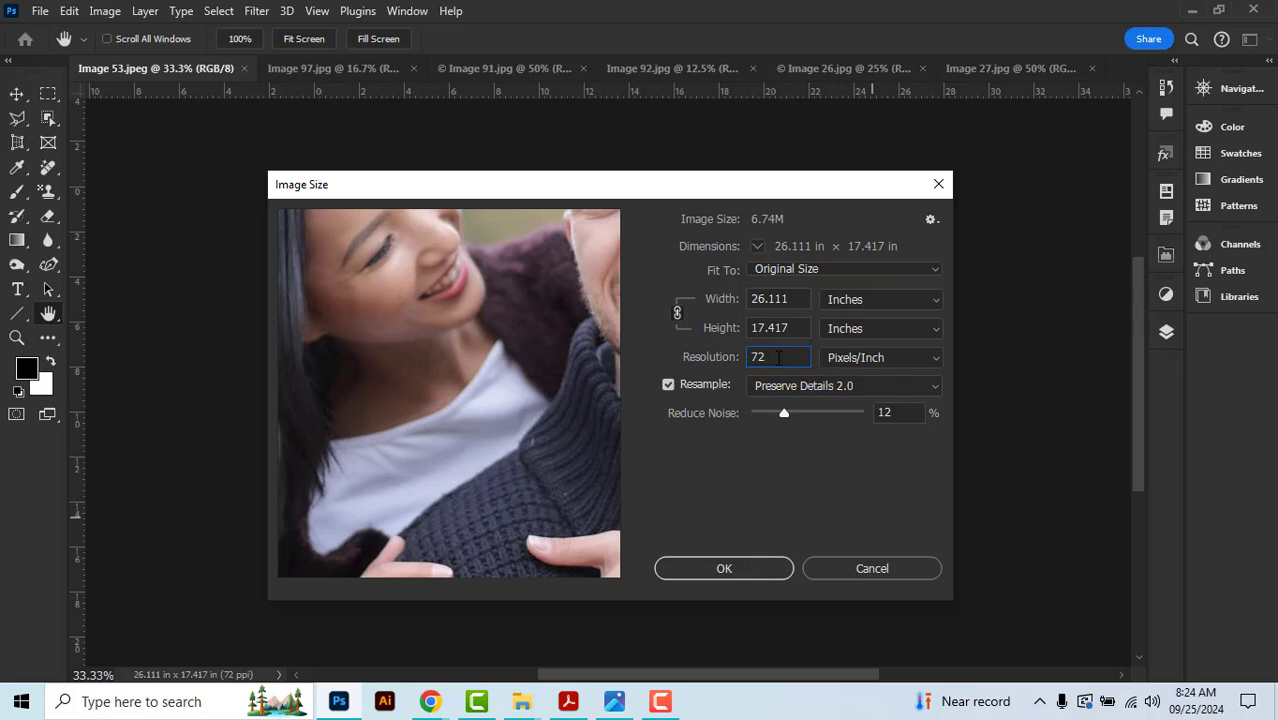
left_click_drag(778, 357, 748, 357)
type("300")
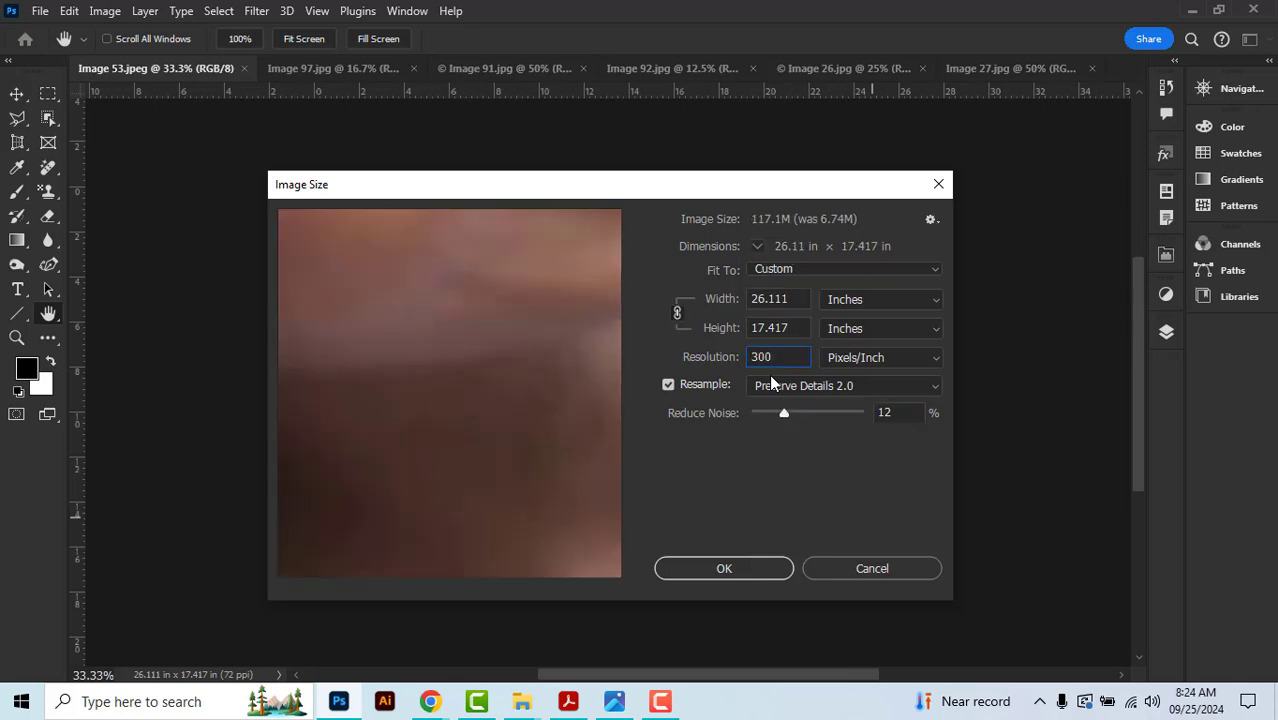
key("BackSpace")
key("BackSpace")
key("BackSpace")
type("72")
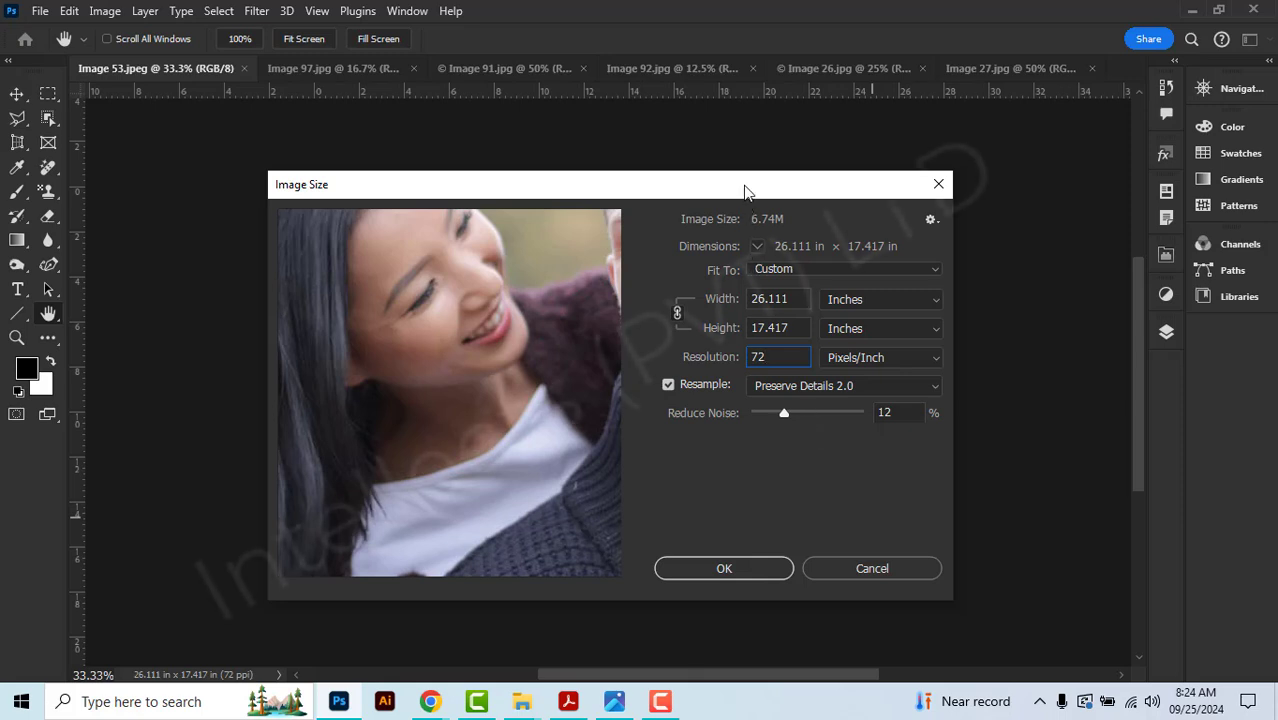
left_click_drag(744, 192, 744, 188)
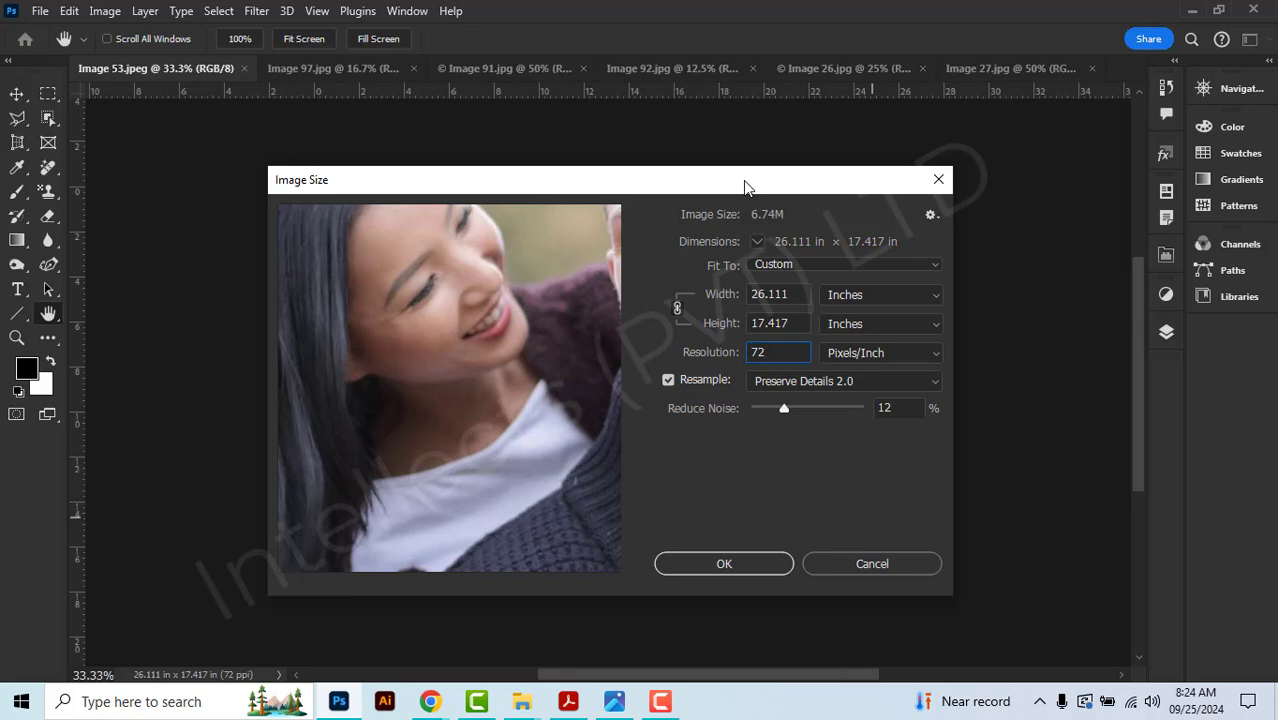
left_click_drag(784, 358, 746, 352)
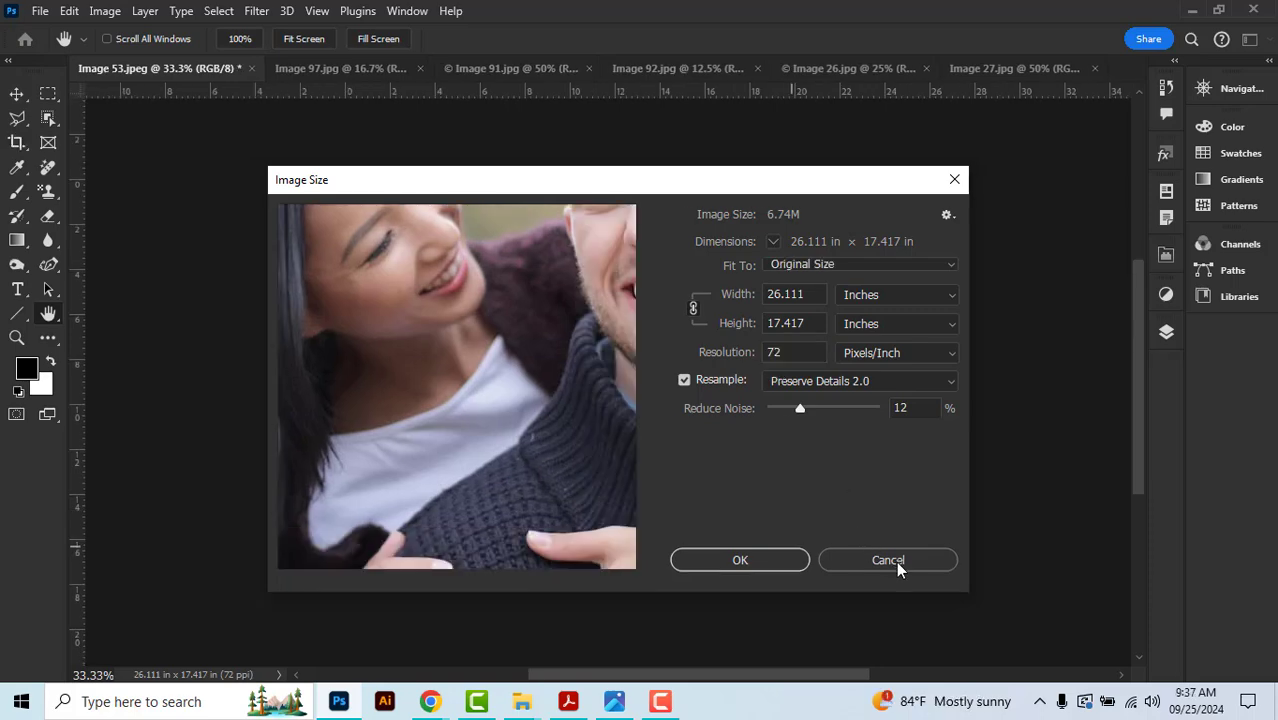
left_click(905, 562)
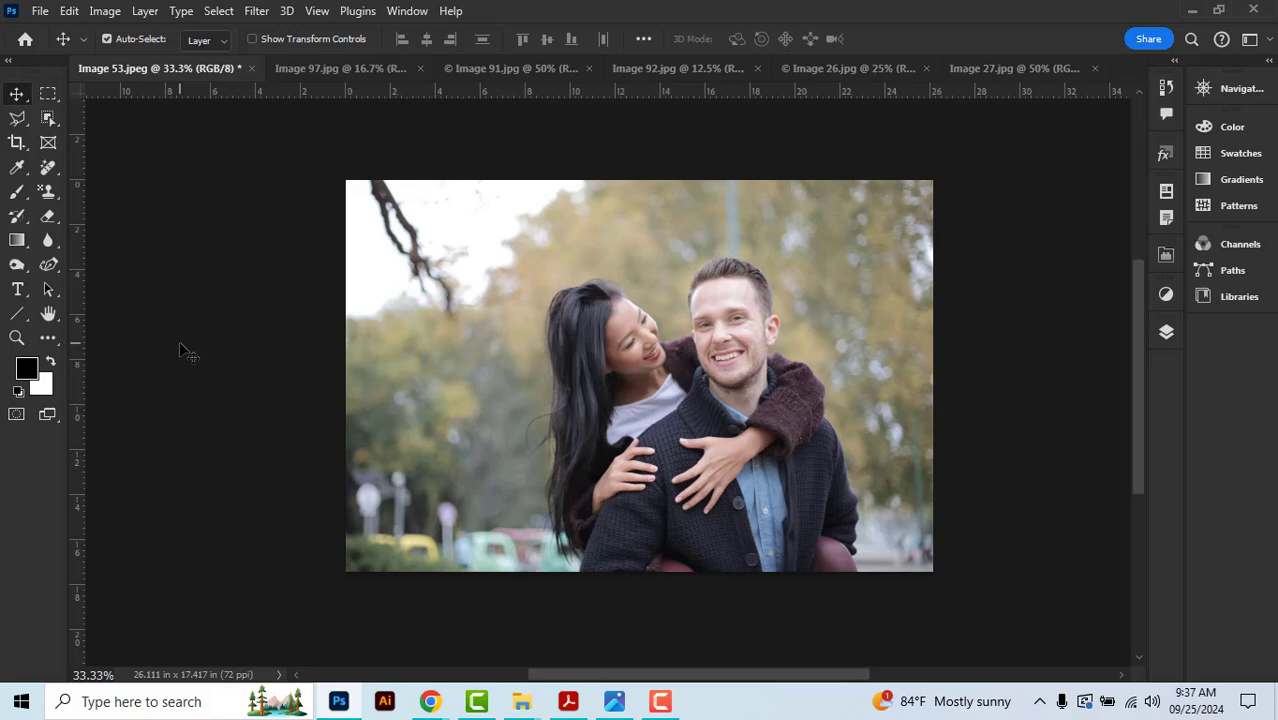
Step: Set the Crop tool to W x H x Resolution with 6 in width, 4 in height and 300 px/in
left_click(15, 145)
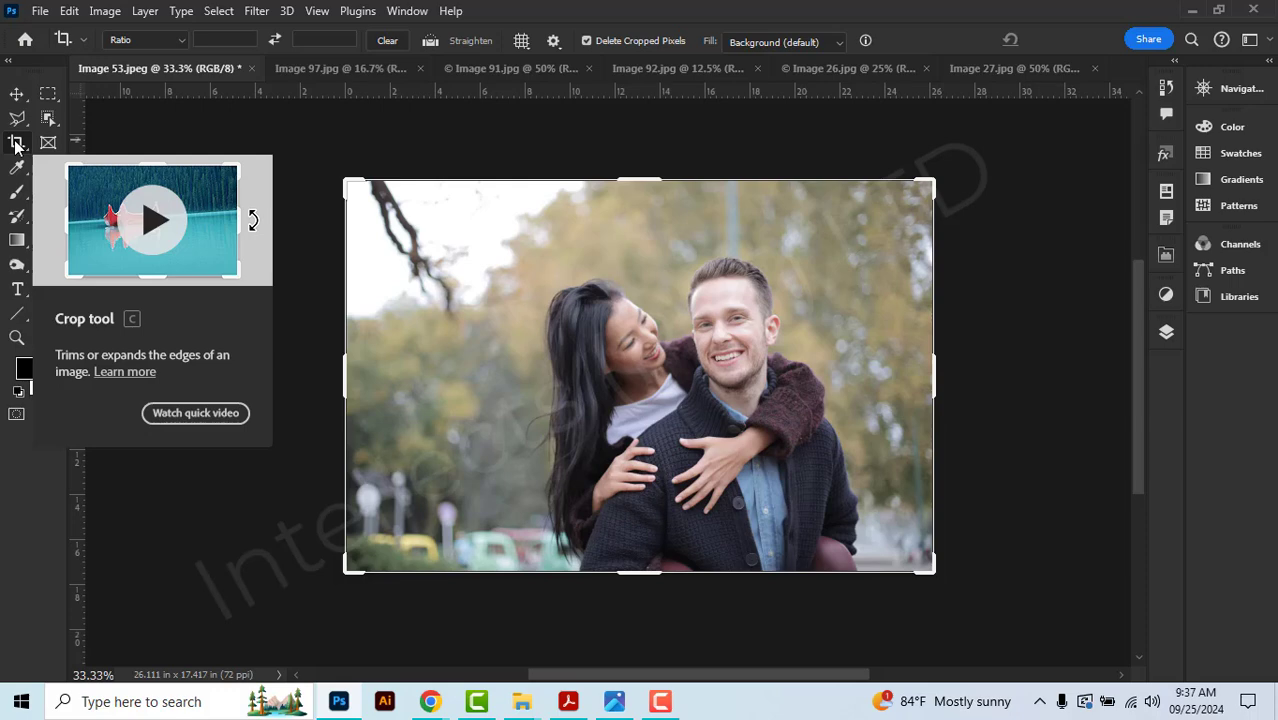
left_click(136, 40)
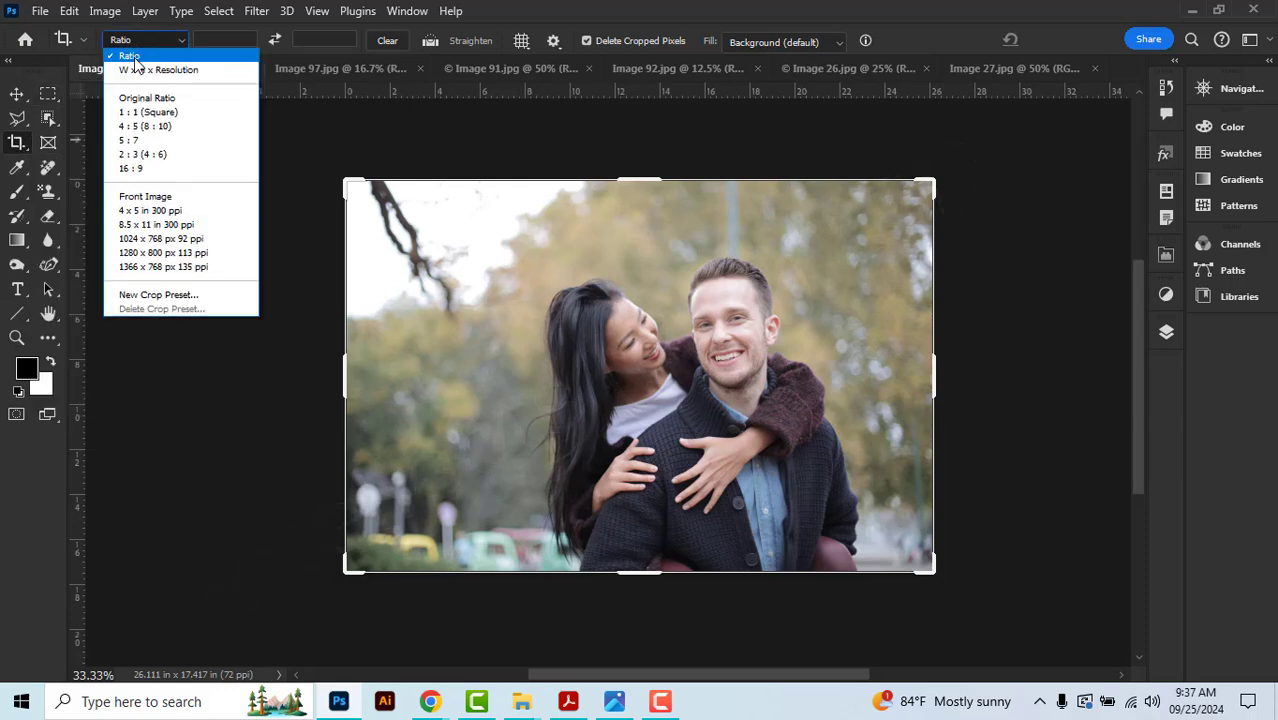
left_click(135, 69)
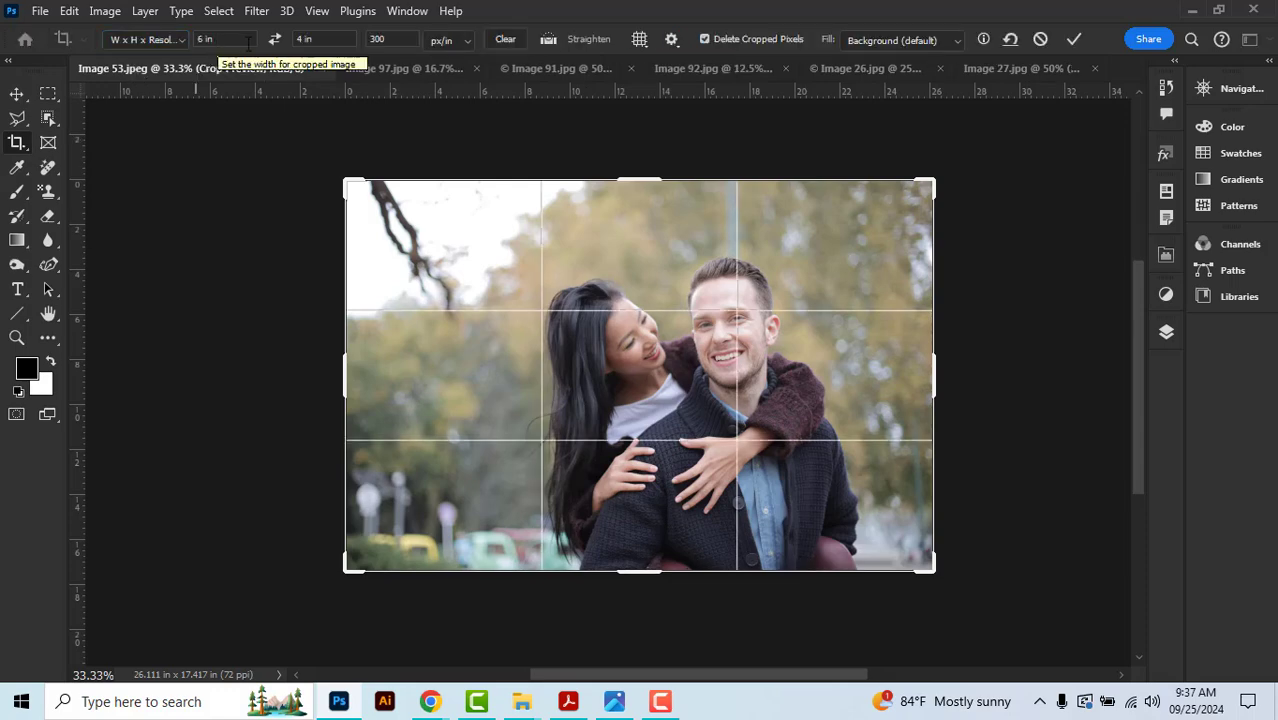
left_click_drag(314, 39, 118, 42)
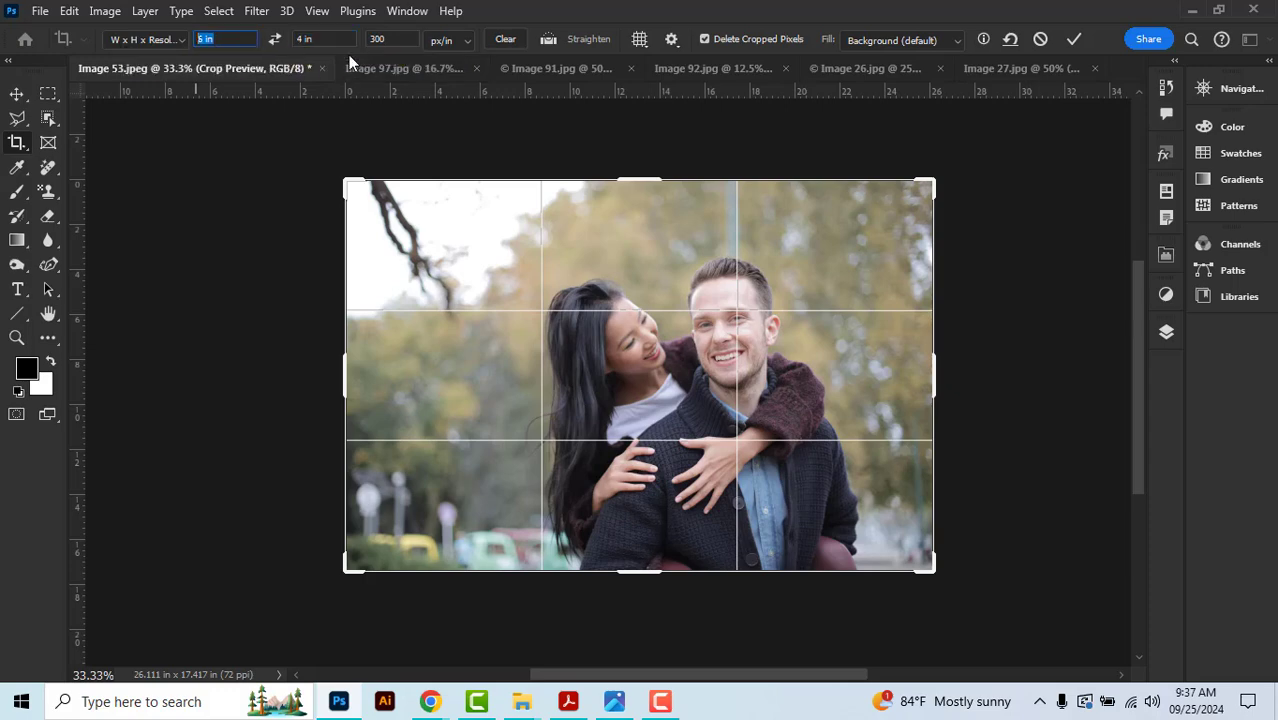
double_click(393, 41)
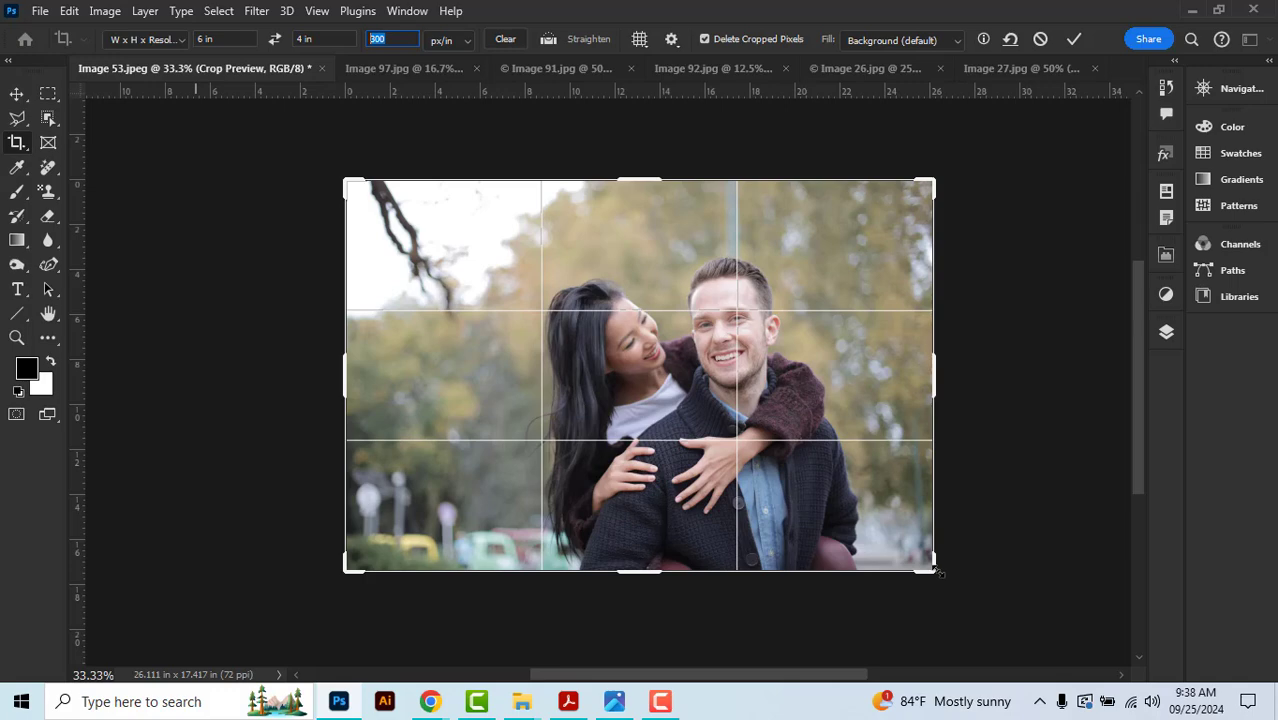
Step: Shrink the crop frame tightly around the couple and reposition the photo so both heads fit inside it
left_click_drag(937, 571, 900, 548)
left_click_drag(382, 206, 448, 236)
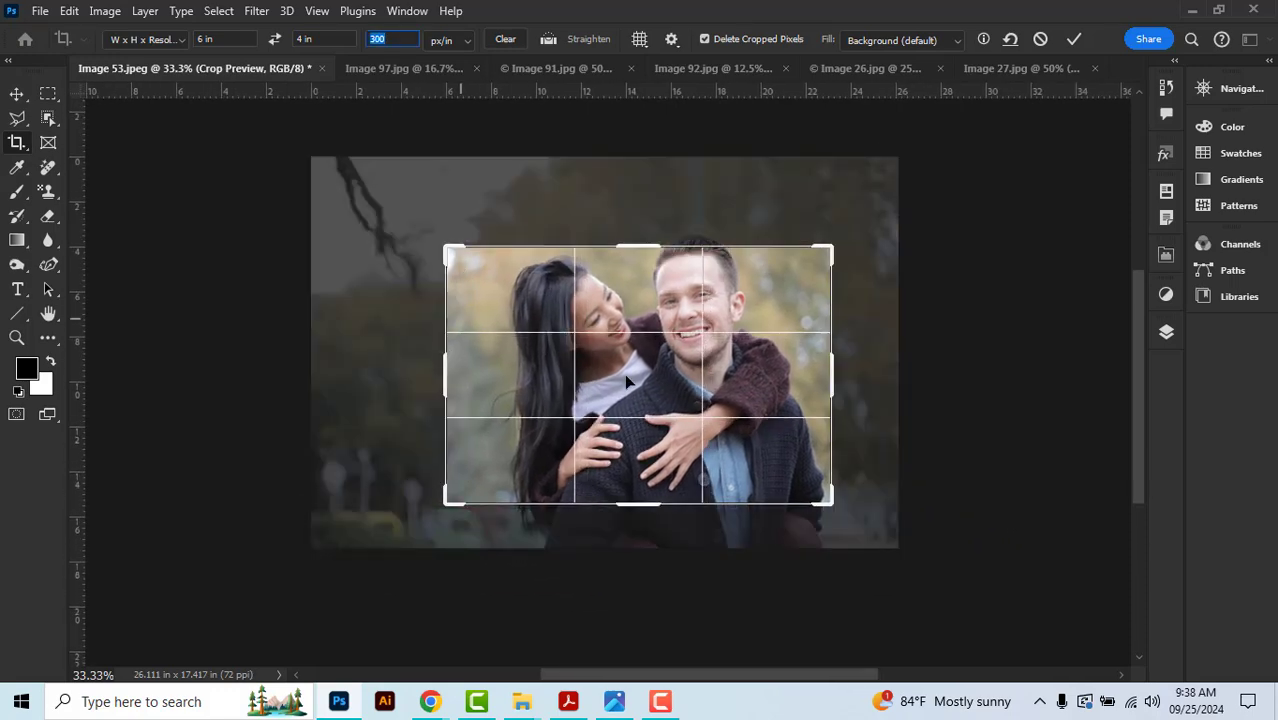
left_click_drag(663, 371, 648, 397)
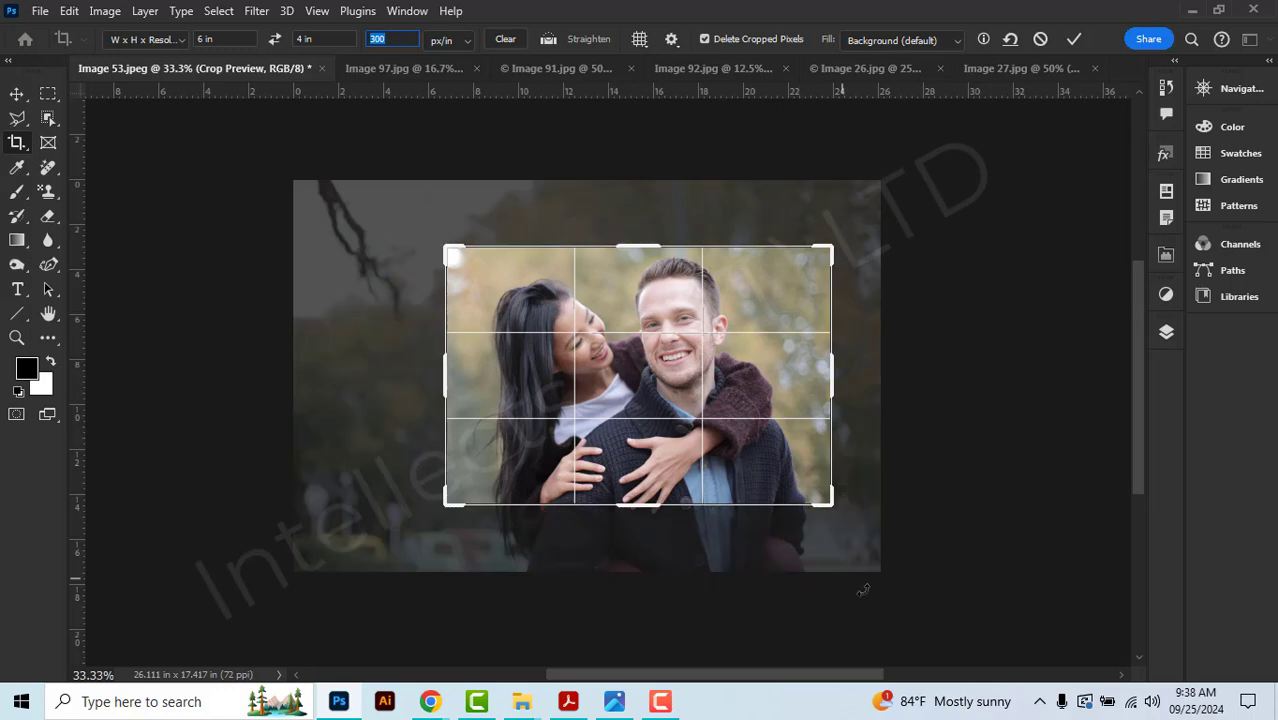
Step: Rotate the photo about -14.4° within the crop frame and apply the crop
left_click_drag(845, 527, 862, 467)
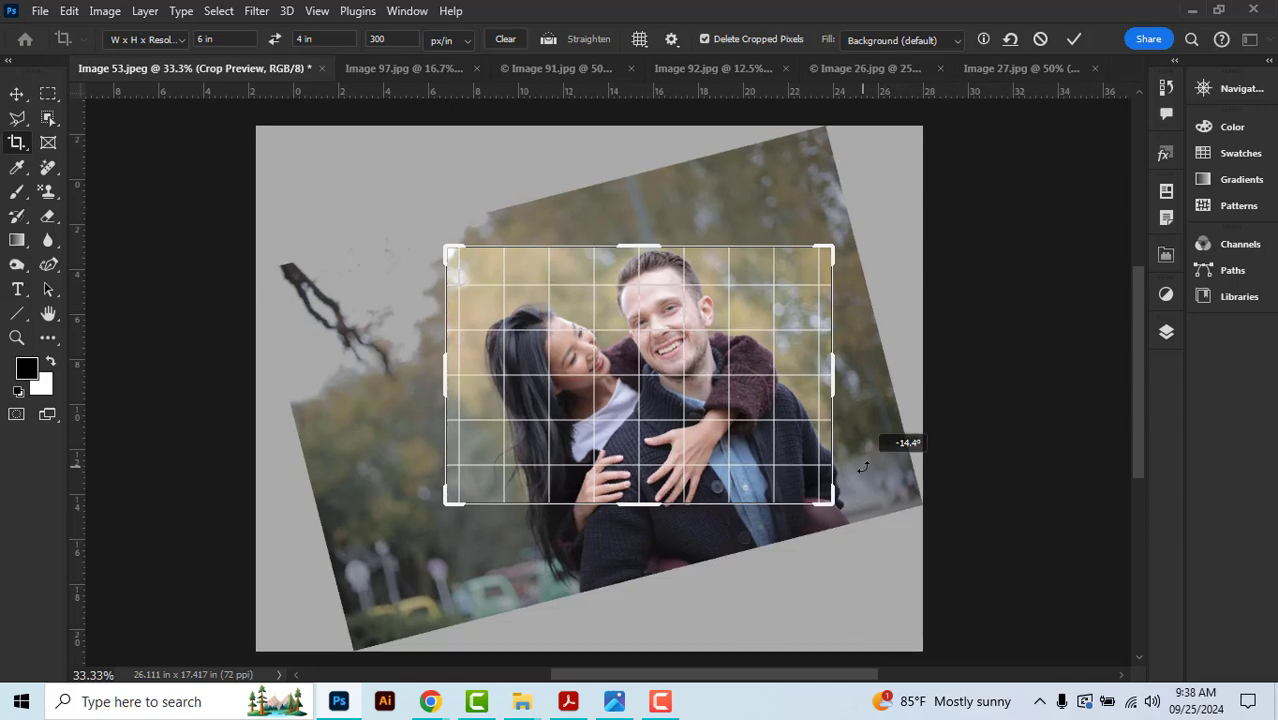
left_click_drag(862, 467, 862, 467)
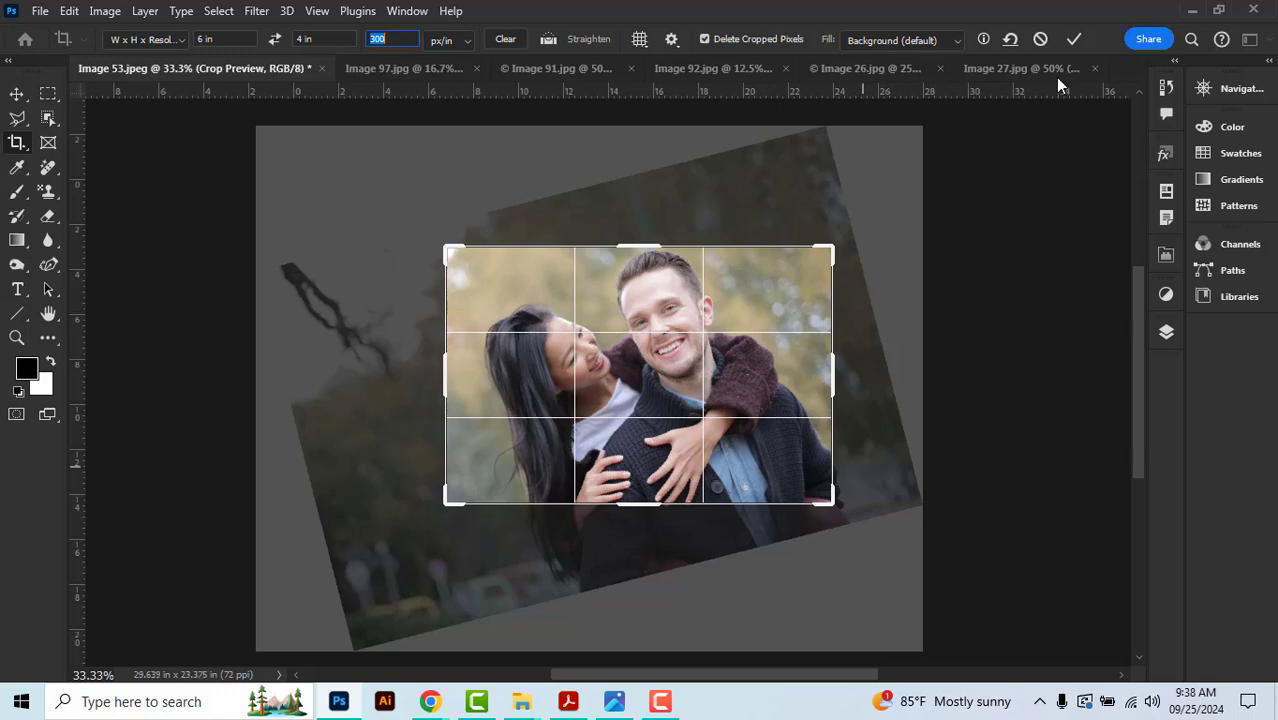
left_click(1073, 40)
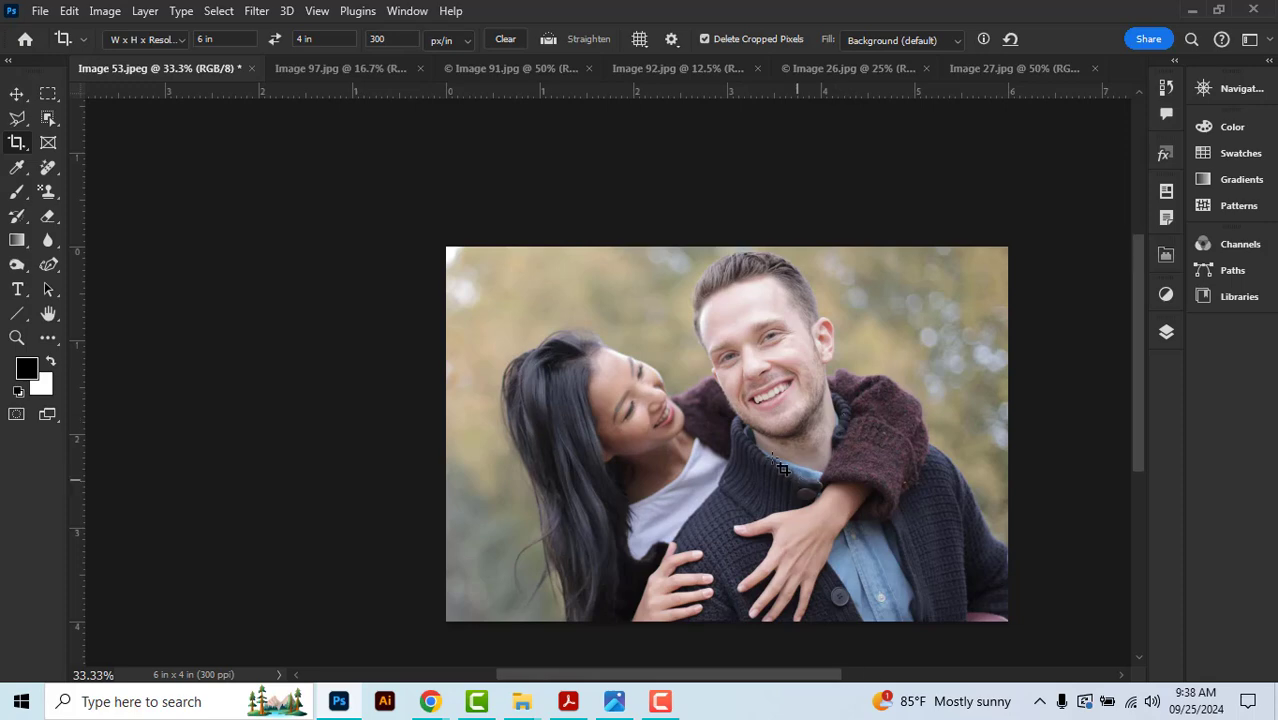
Step: Check the cropped photo's width, height and resolution in Image Size, and close it without changes
left_click_drag(768, 455, 678, 398)
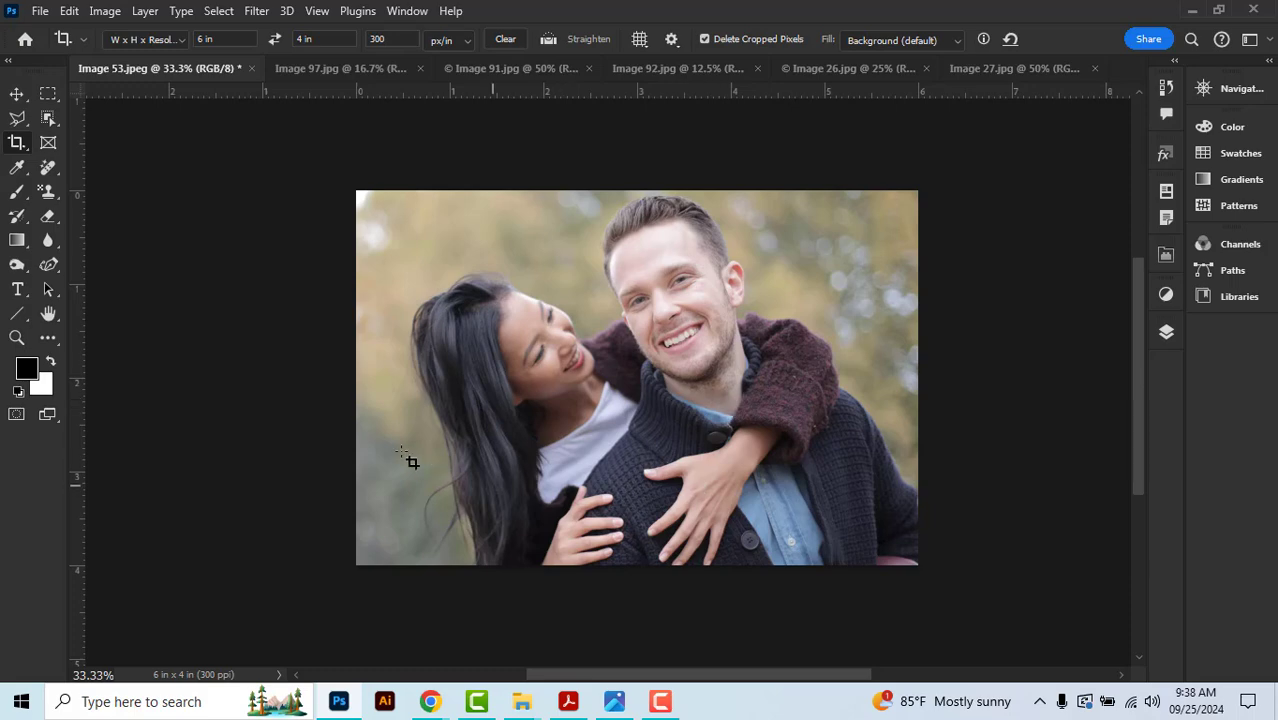
left_click(104, 11)
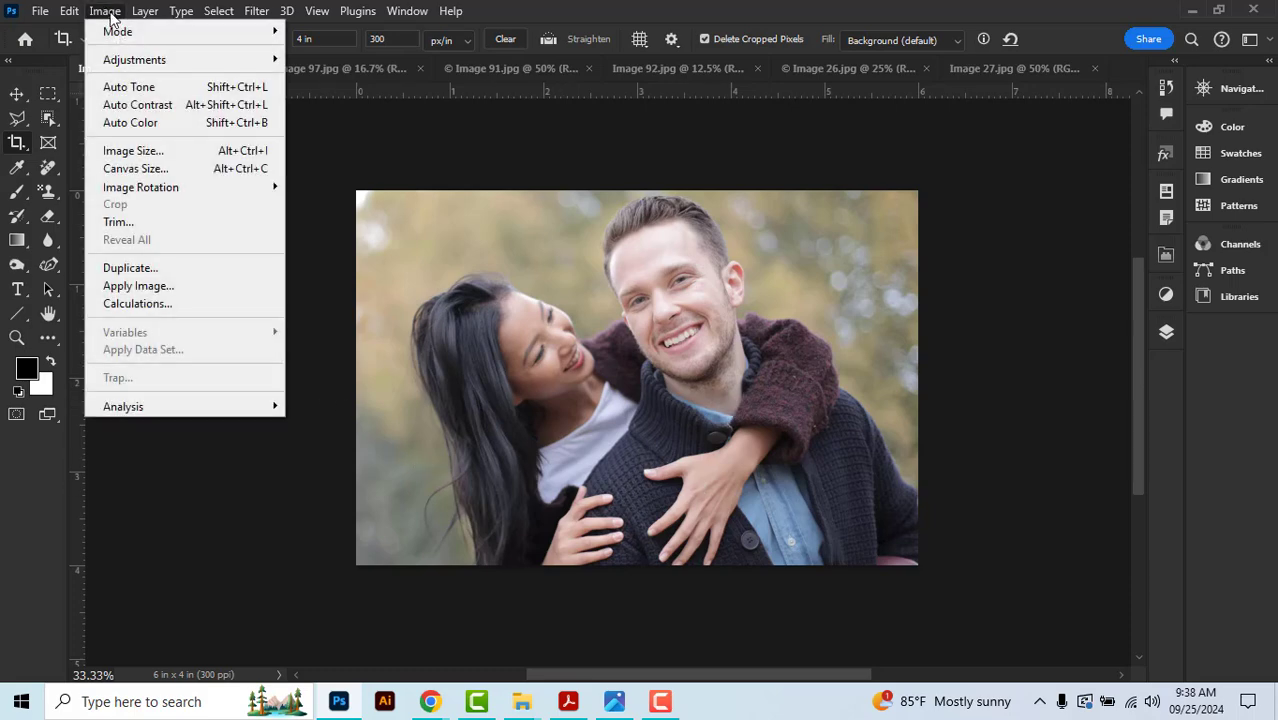
left_click(135, 150)
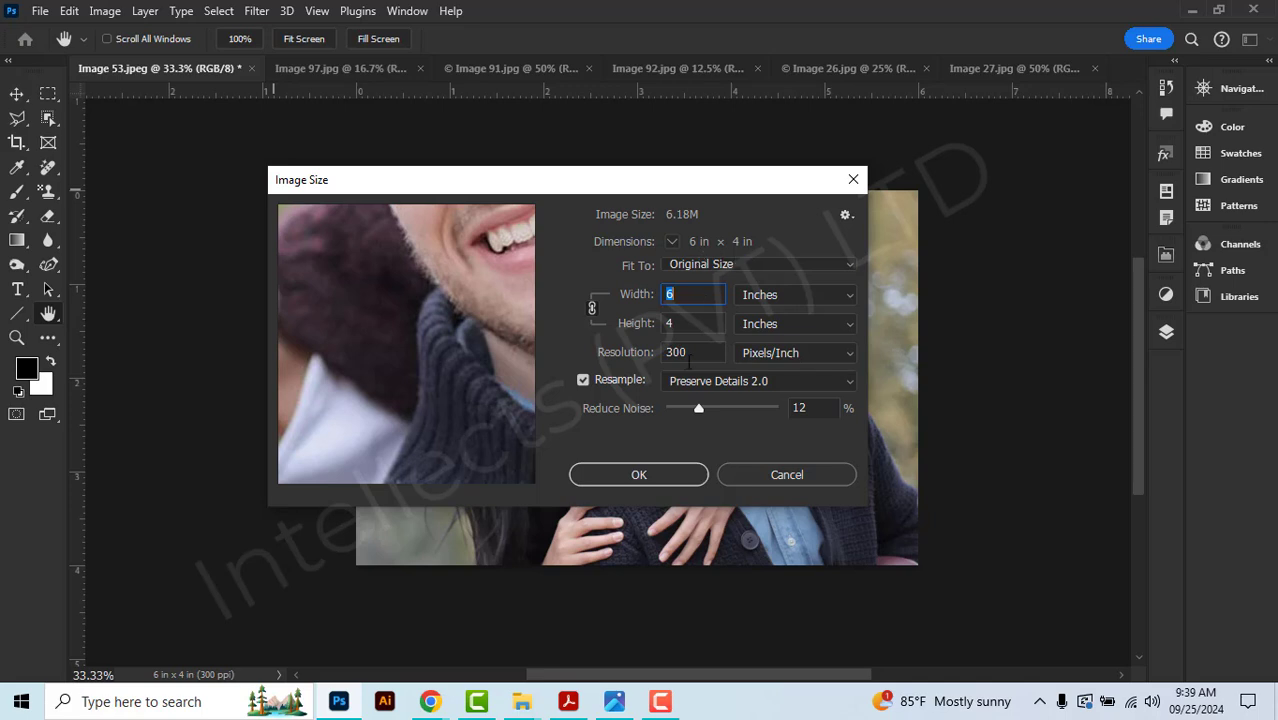
left_click(680, 352)
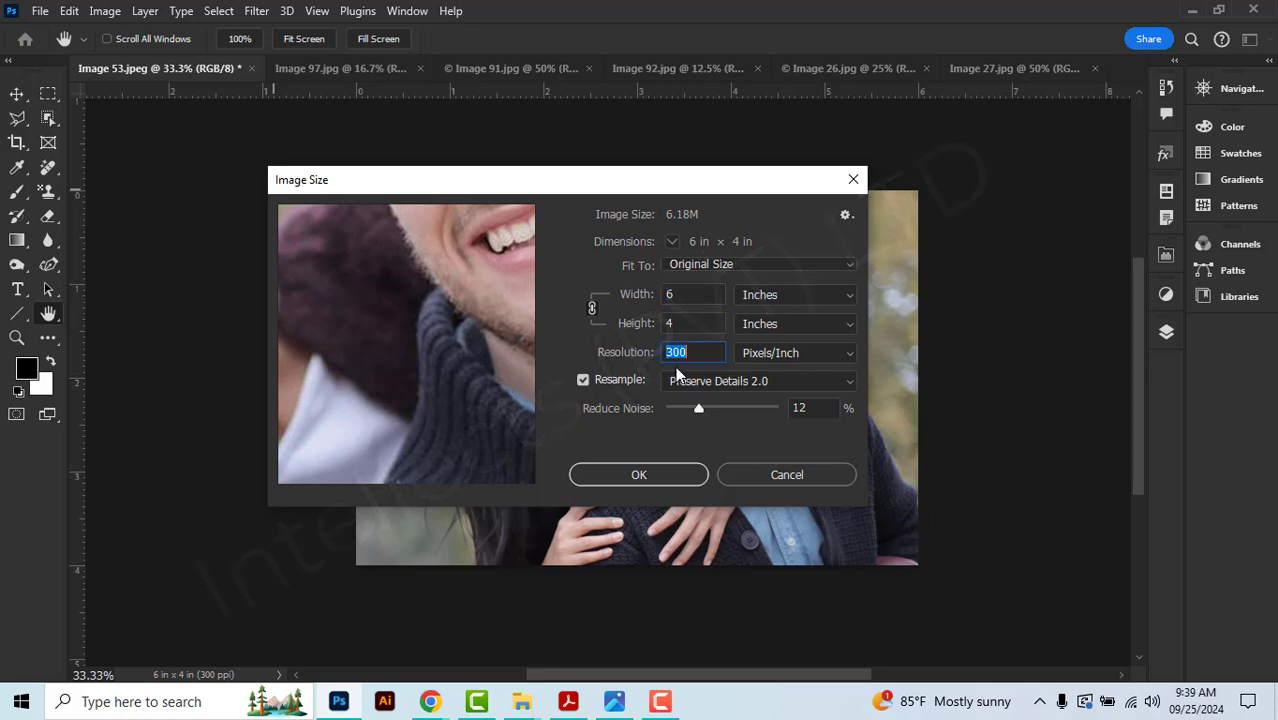
left_click(767, 476)
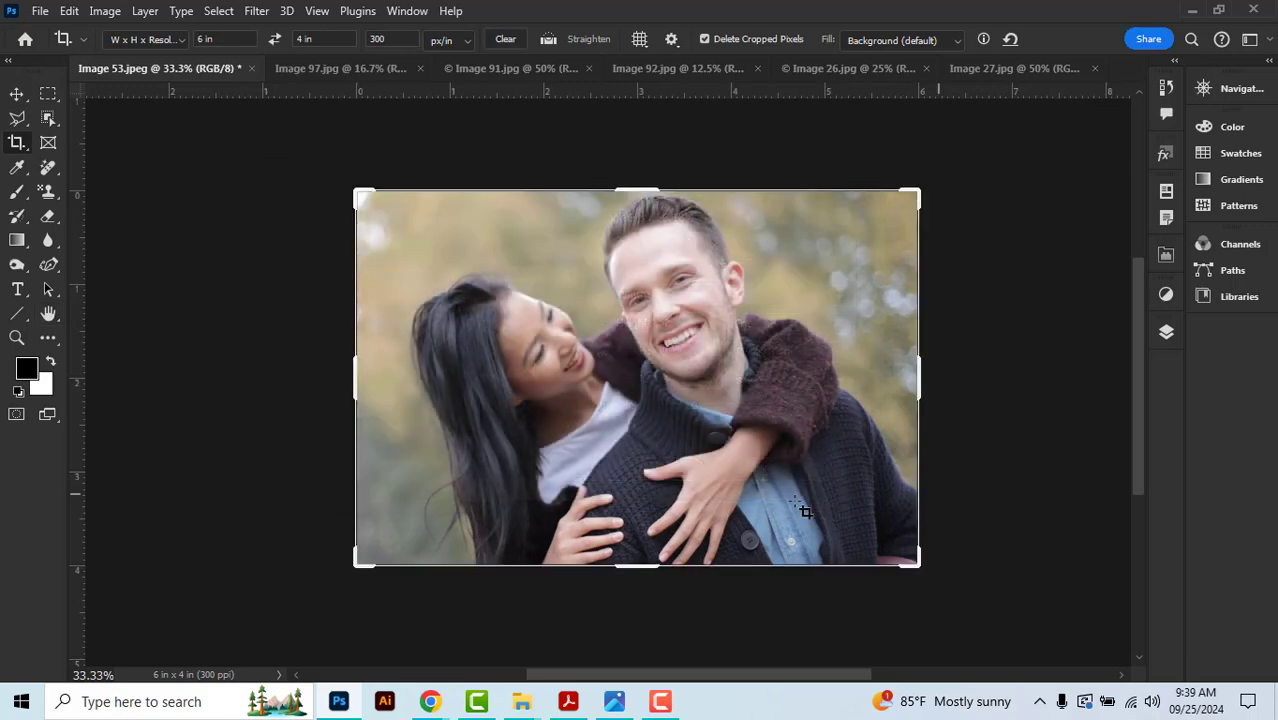
left_click(16, 94)
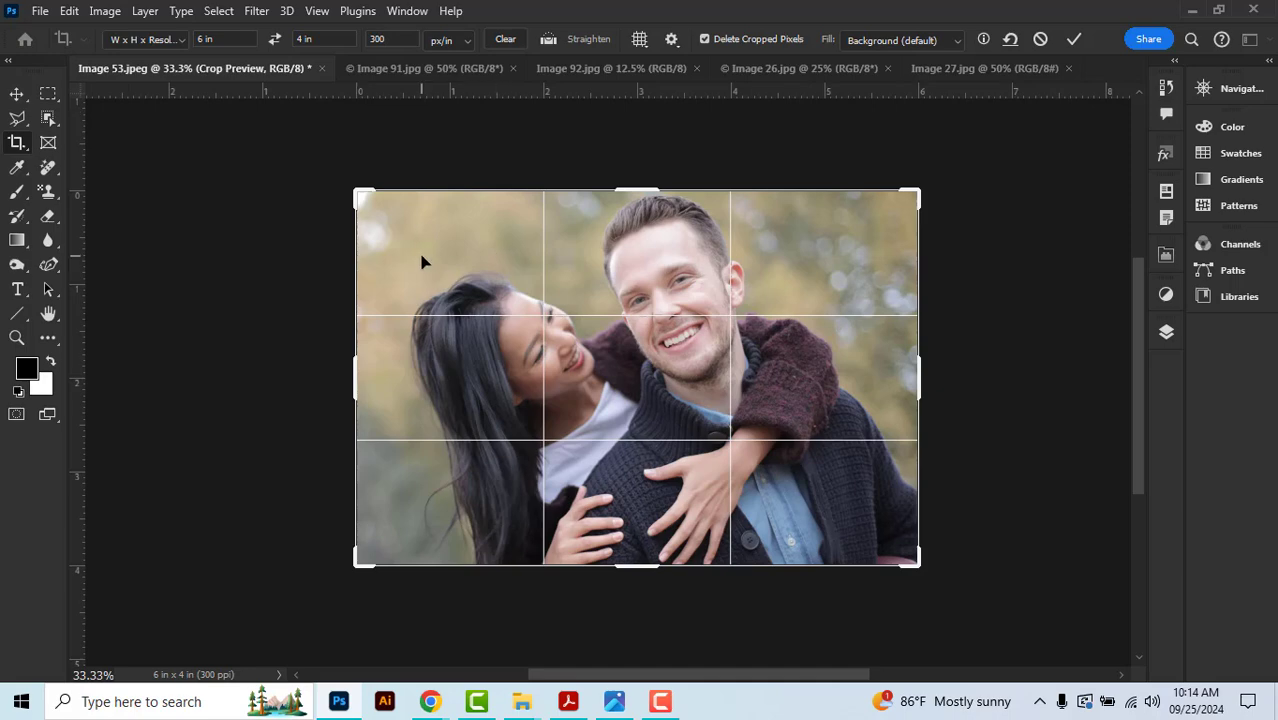
left_click(153, 41)
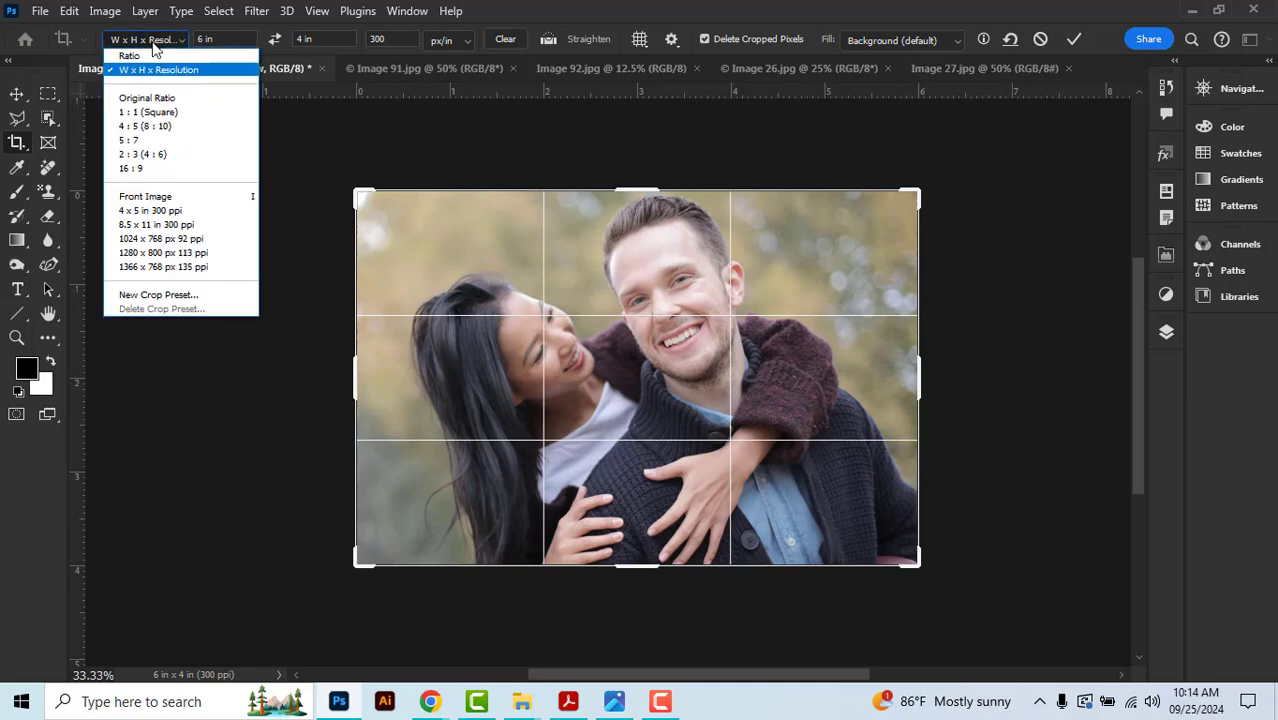
left_click(155, 55)
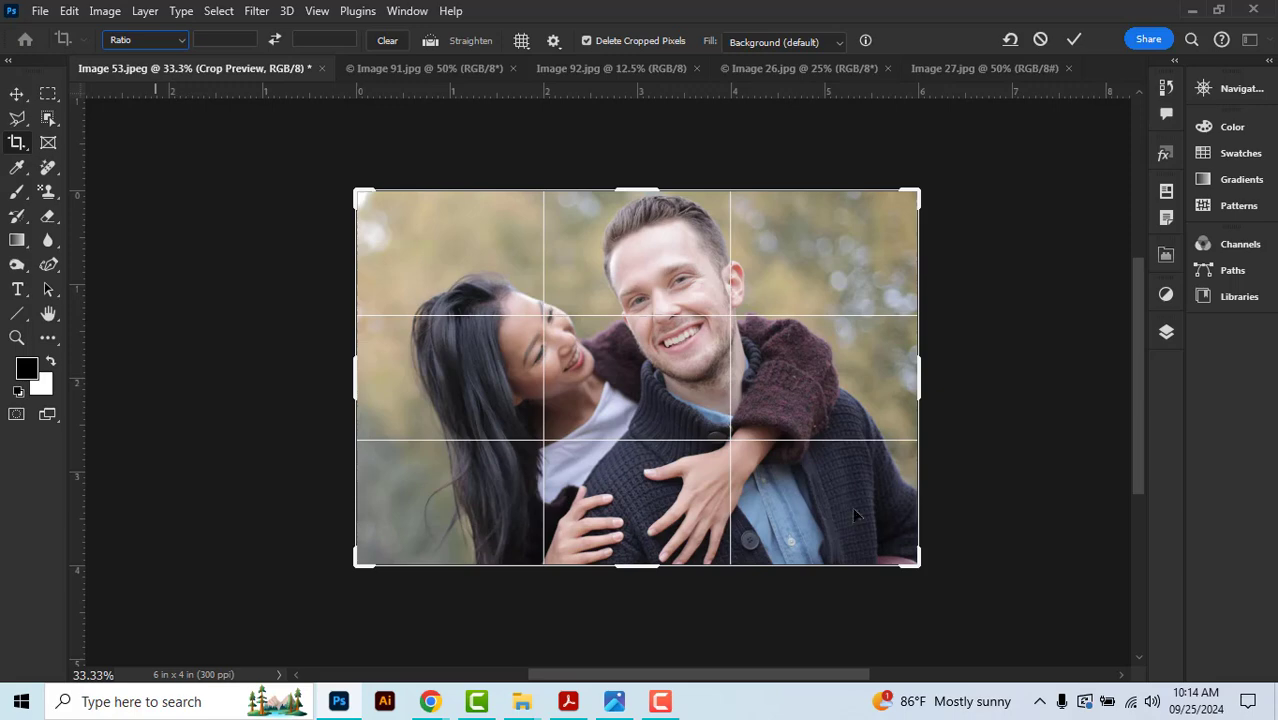
mouse_move(914, 559)
left_mouse_down()
mouse_move(882, 484)
mouse_move(840, 514)
mouse_move(843, 549)
mouse_move(895, 530)
mouse_move(900, 540)
mouse_move(872, 543)
mouse_move(917, 566)
left_mouse_up()
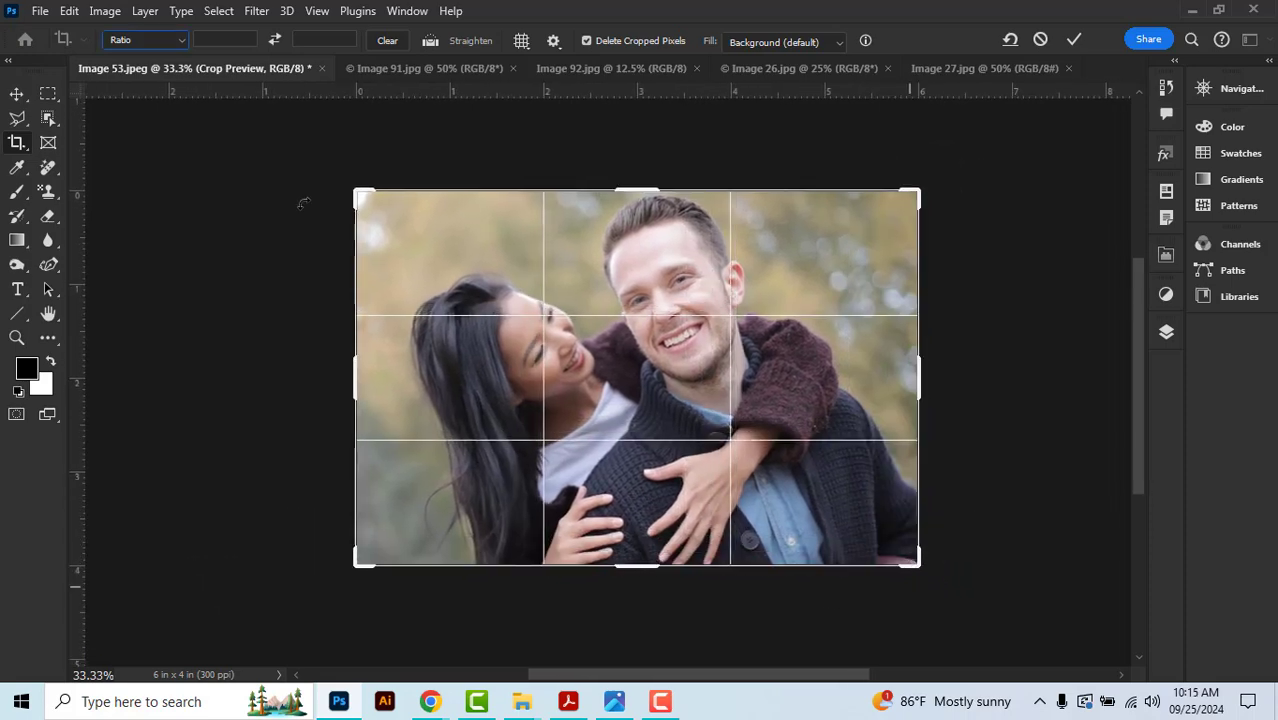
left_click(172, 44)
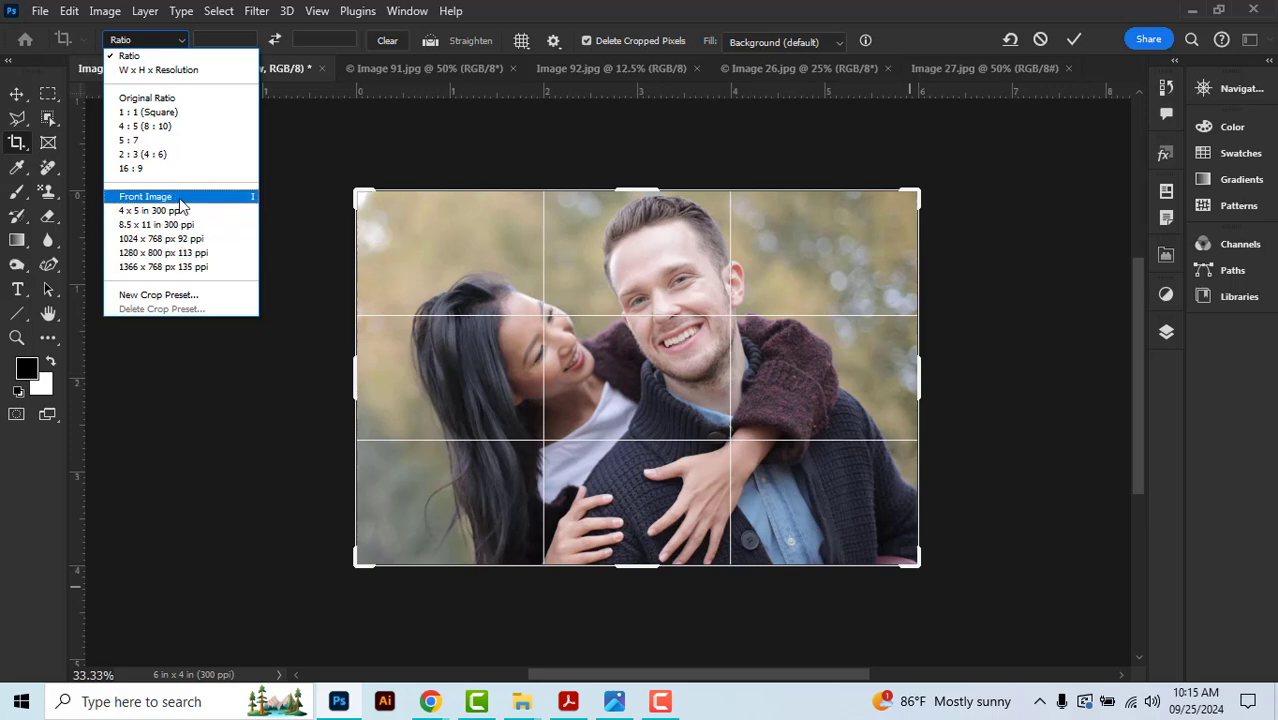
left_click(186, 72)
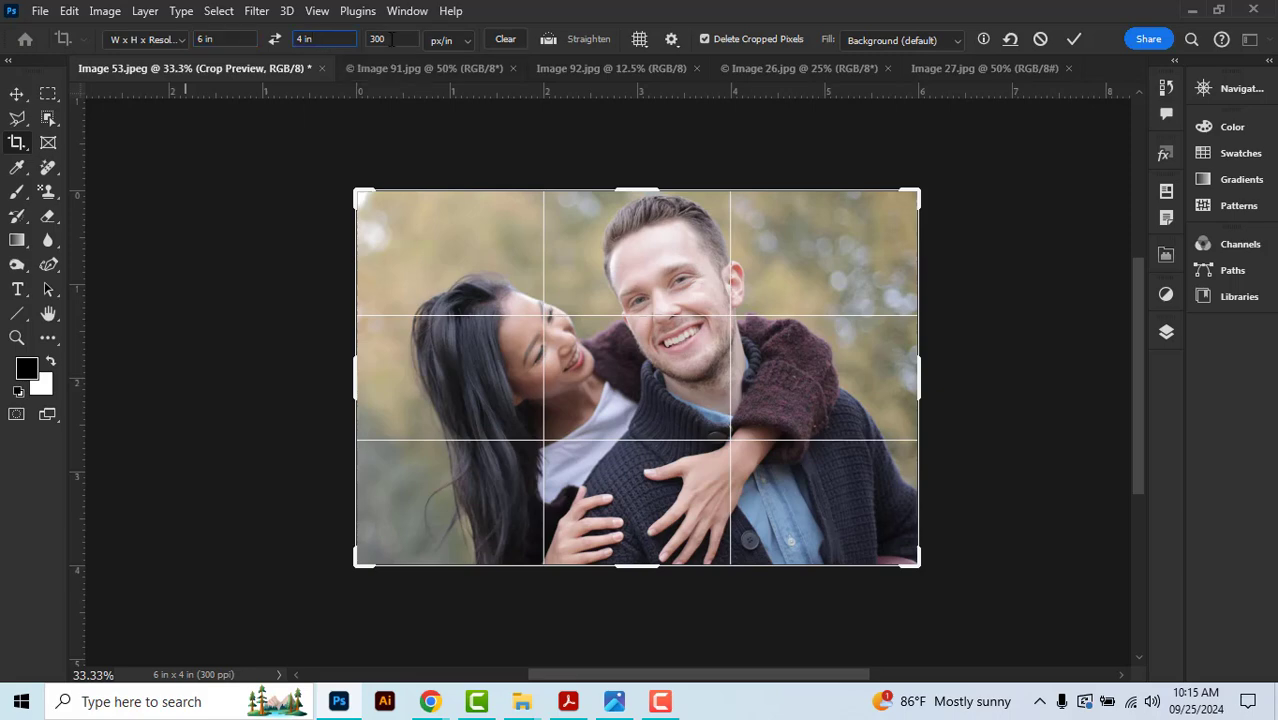
left_click(277, 41)
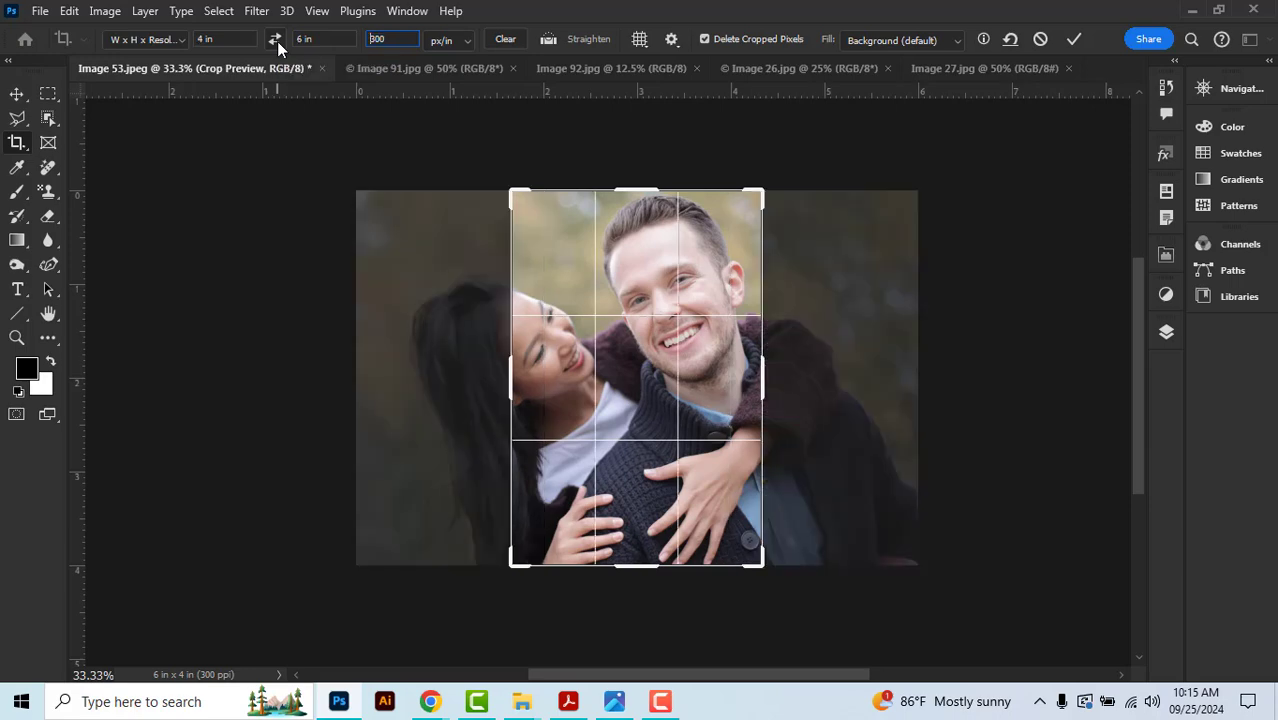
left_click(277, 41)
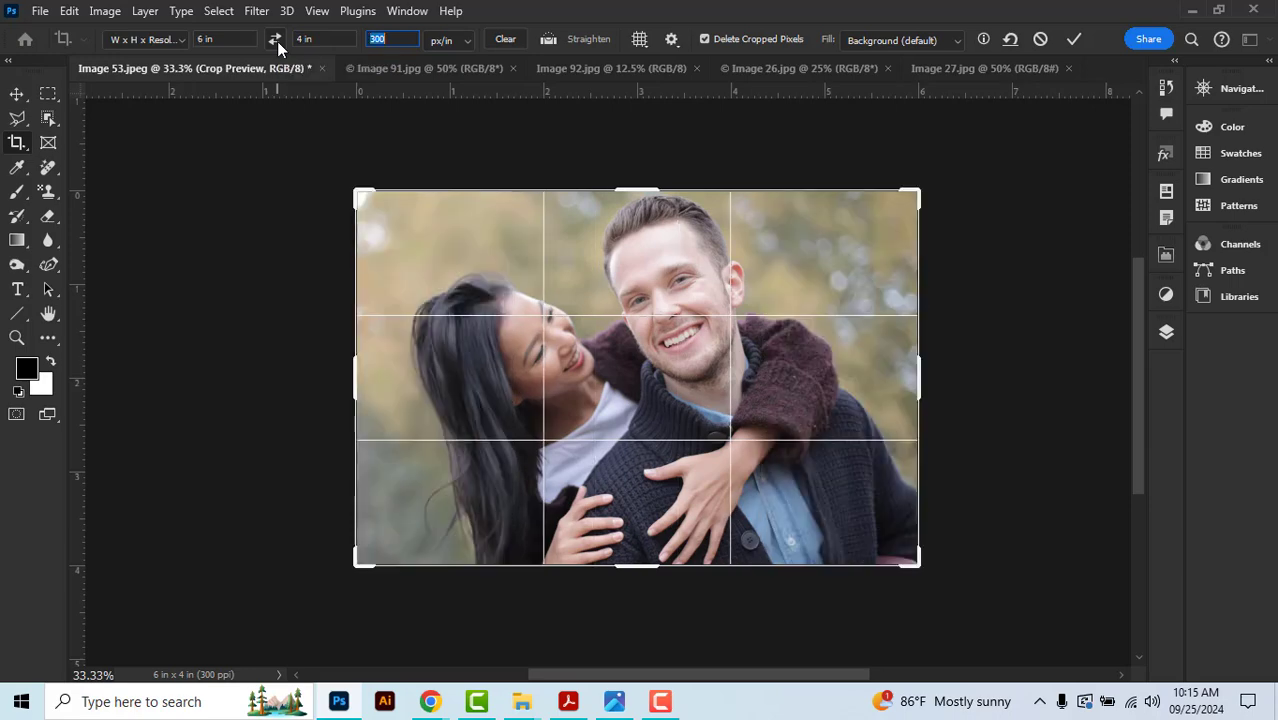
Step: Clear the crop size values, turn off Delete Cropped Pixels and crop the couple photo to about 4.86 x 3.1 in
left_click(505, 39)
left_click(705, 40)
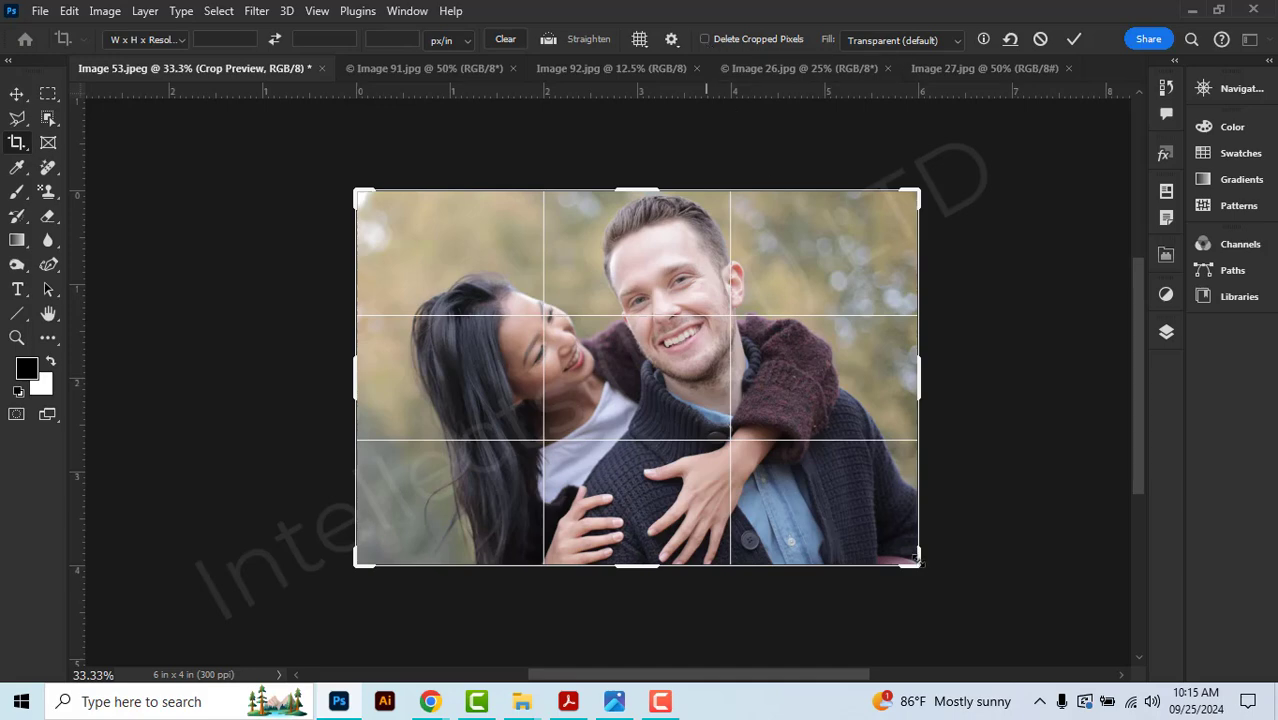
left_click_drag(916, 561, 868, 521)
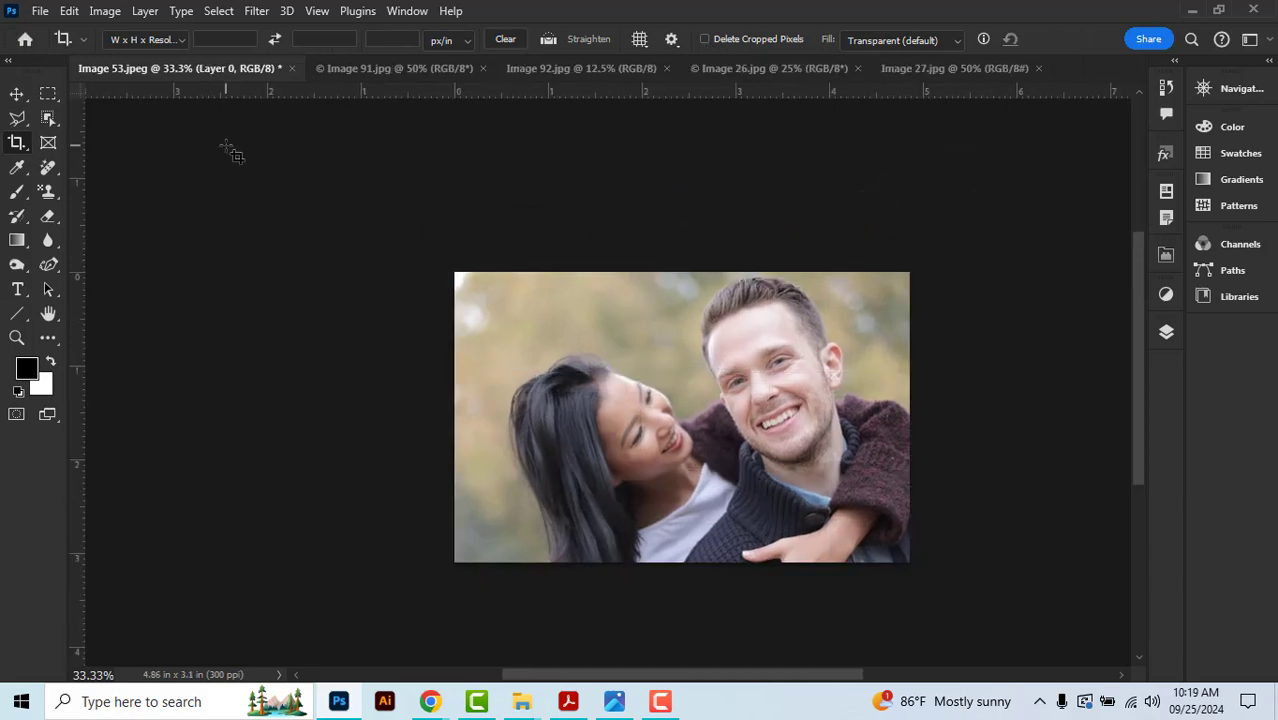
Step: Bring back the hidden cropped areas of the couple photo with Reveal All
left_click(105, 11)
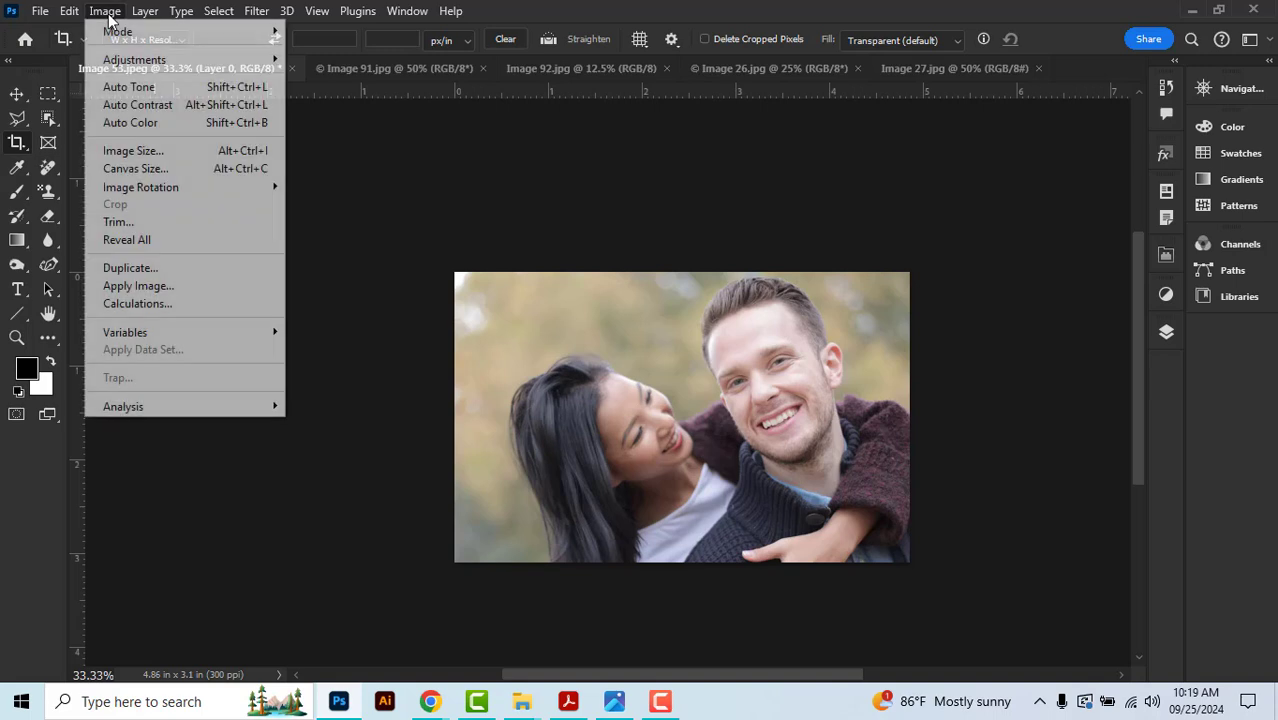
left_click(152, 244)
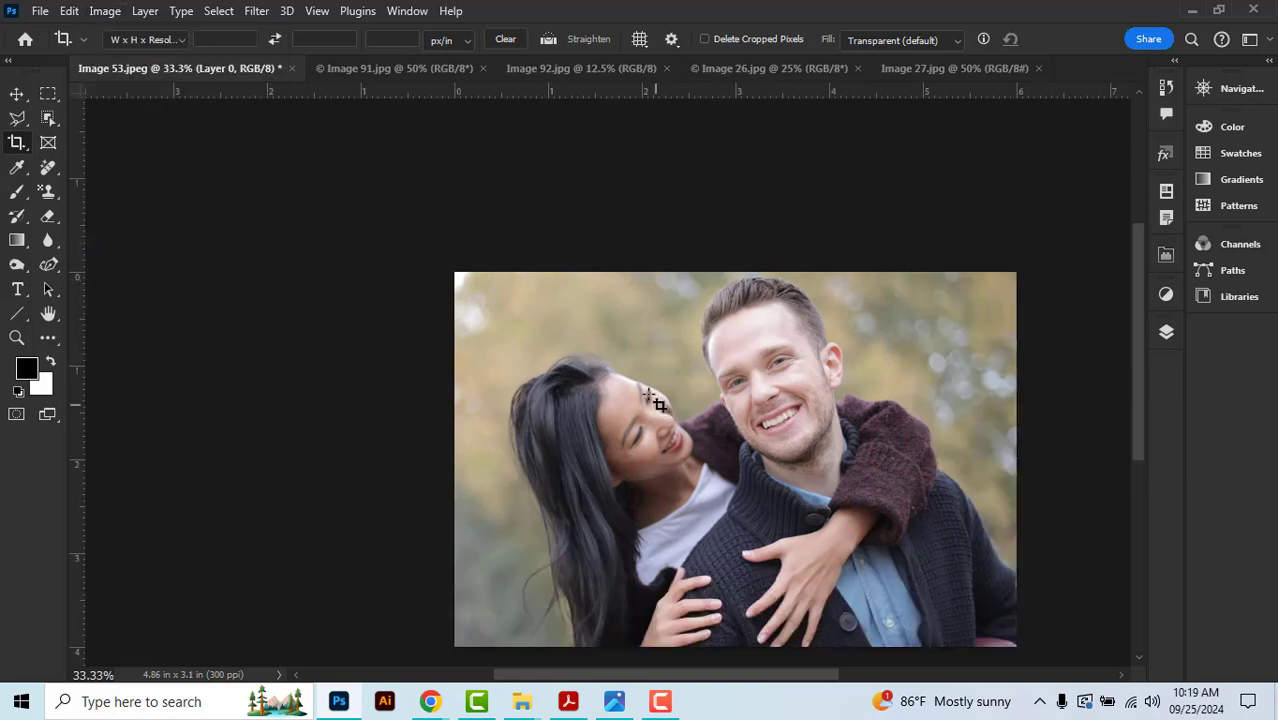
scroll(643, 393, "down", 1)
left_click_drag(749, 426, 687, 411)
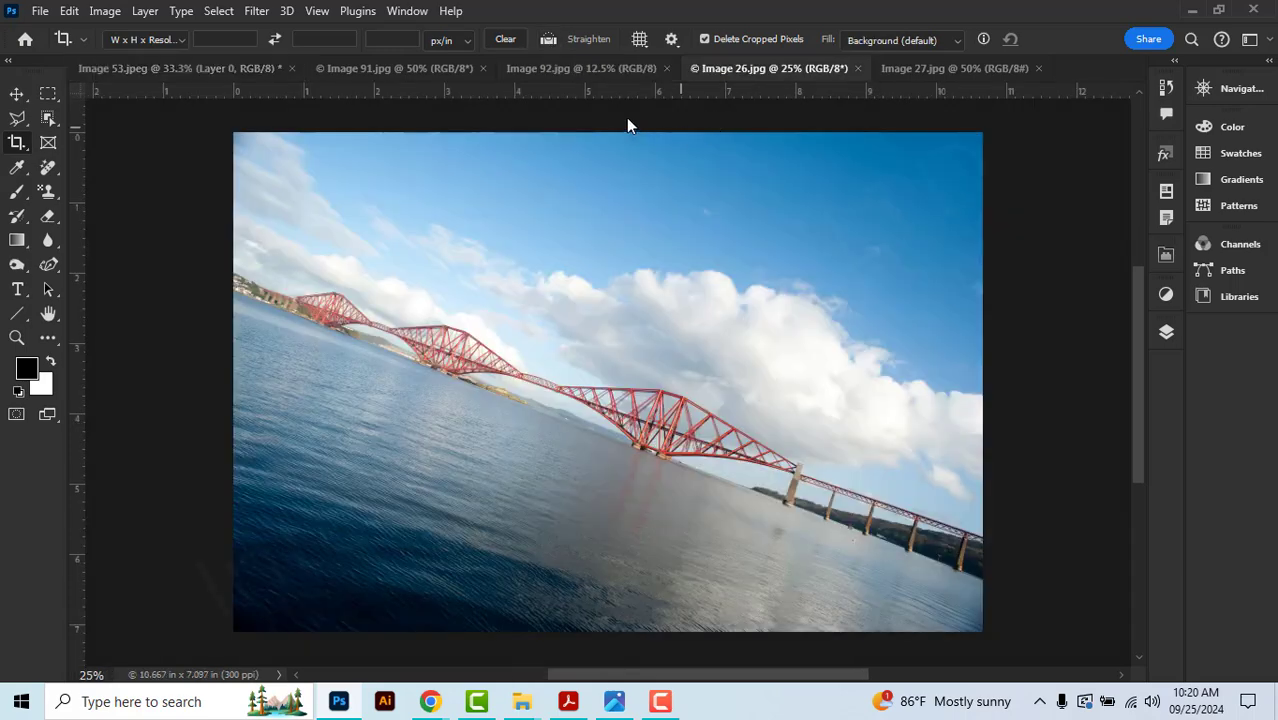
Step: Straighten the tilted bridge photo in Image 26.jpg along its waterline and apply the crop
left_click(547, 40)
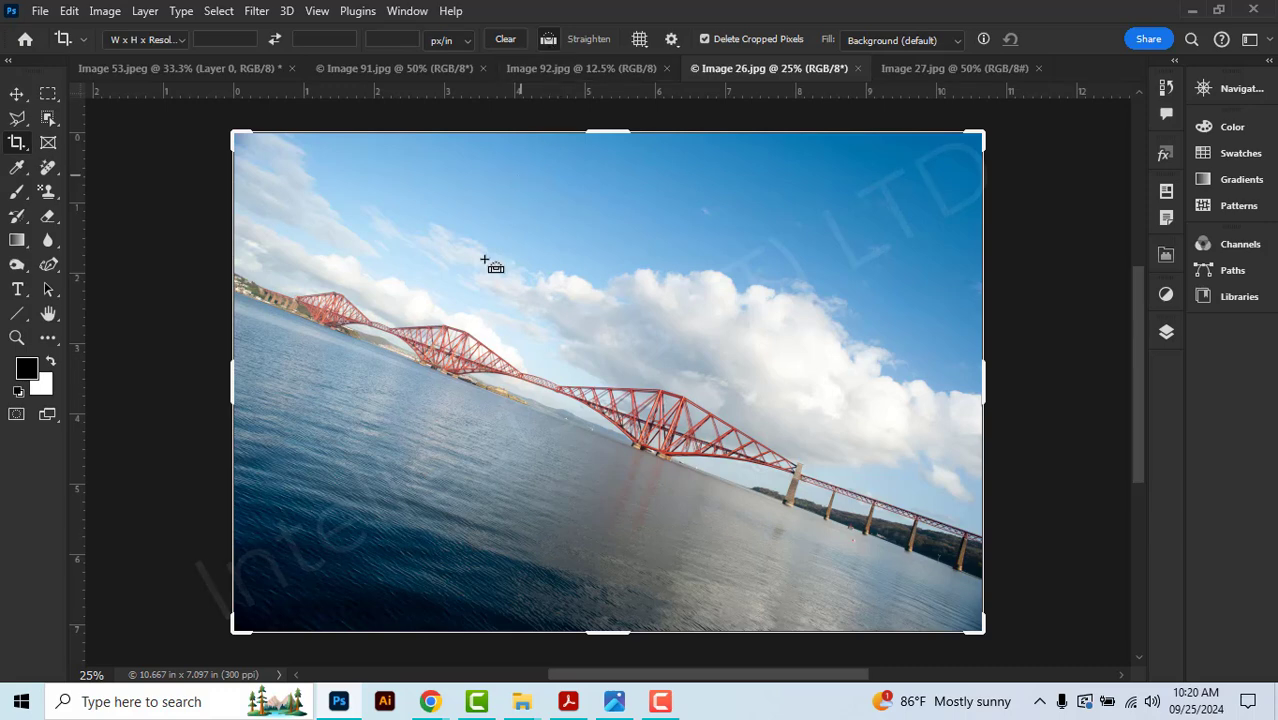
left_click_drag(250, 300, 961, 576)
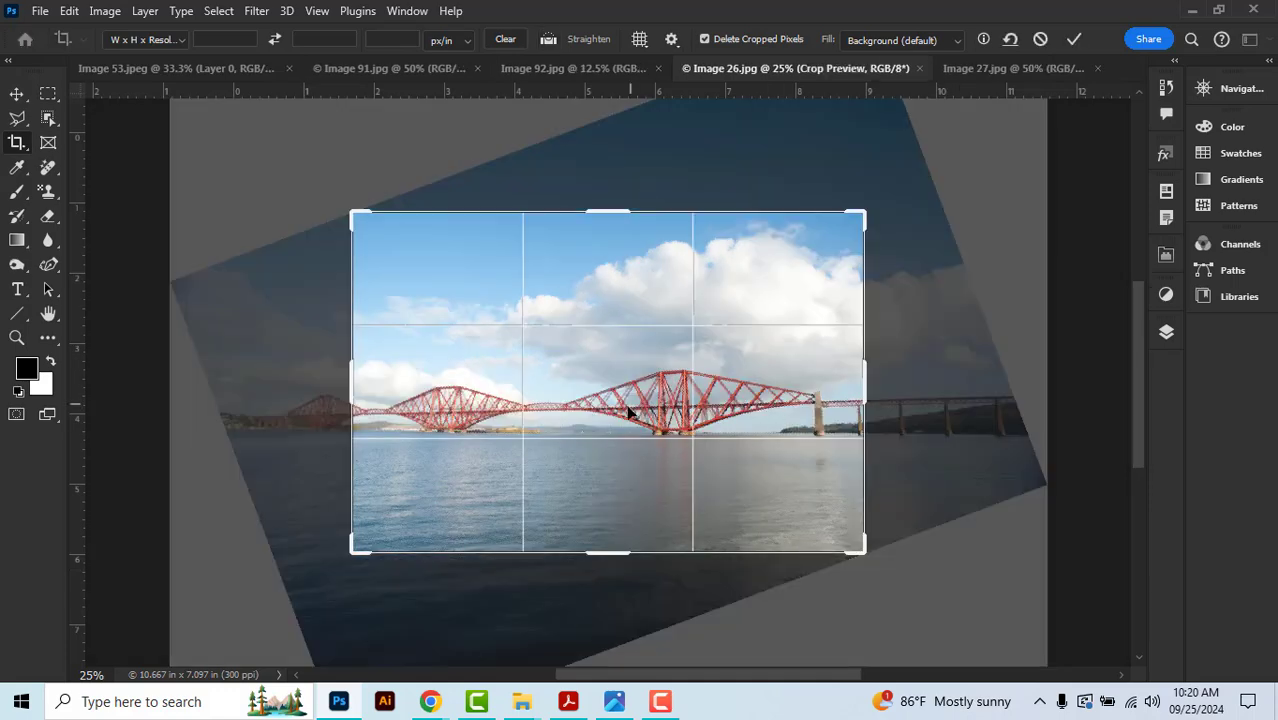
left_click(1075, 38)
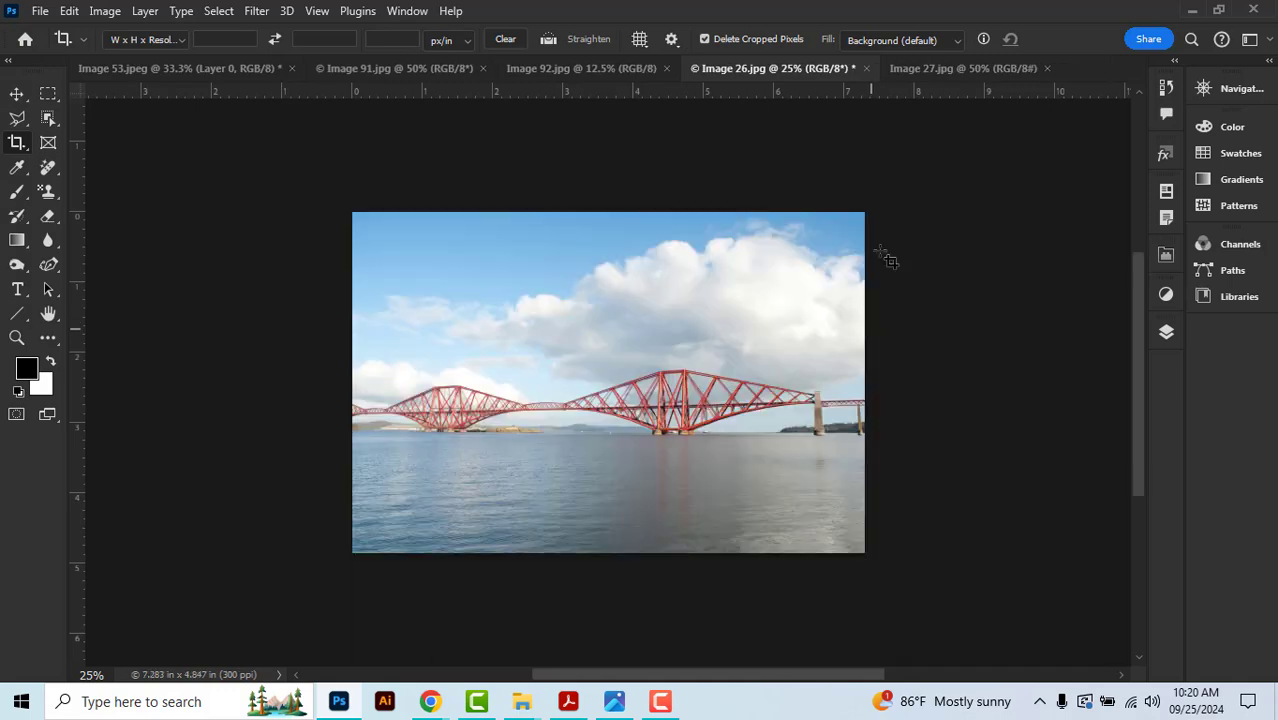
Step: Undo the straightening crop on the bridge photo
left_click(910, 40)
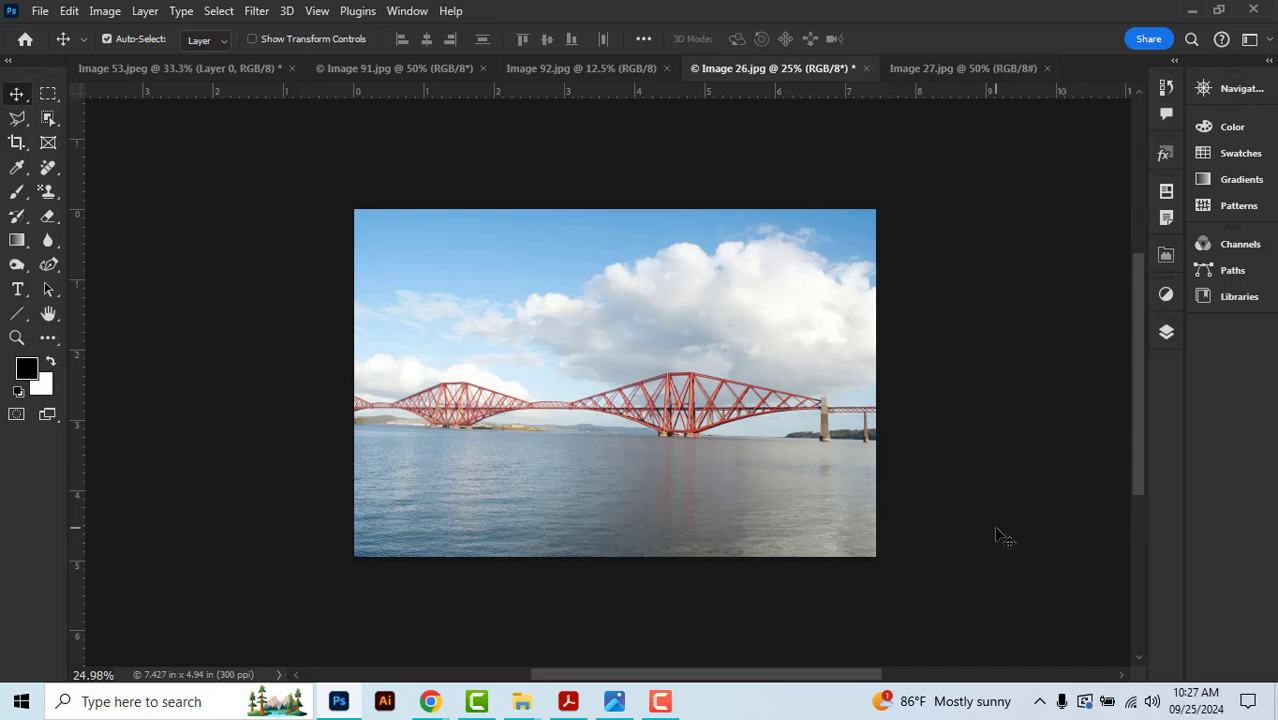
key("ctrl+z")
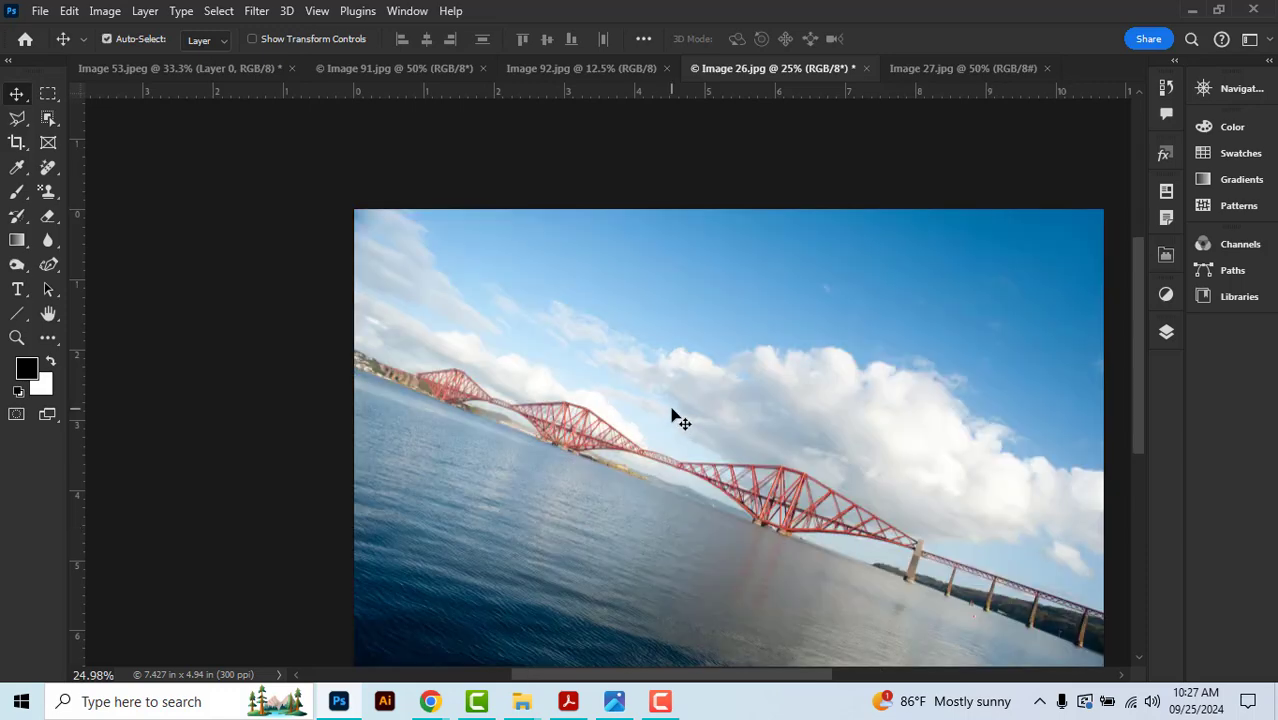
key("ctrl+z")
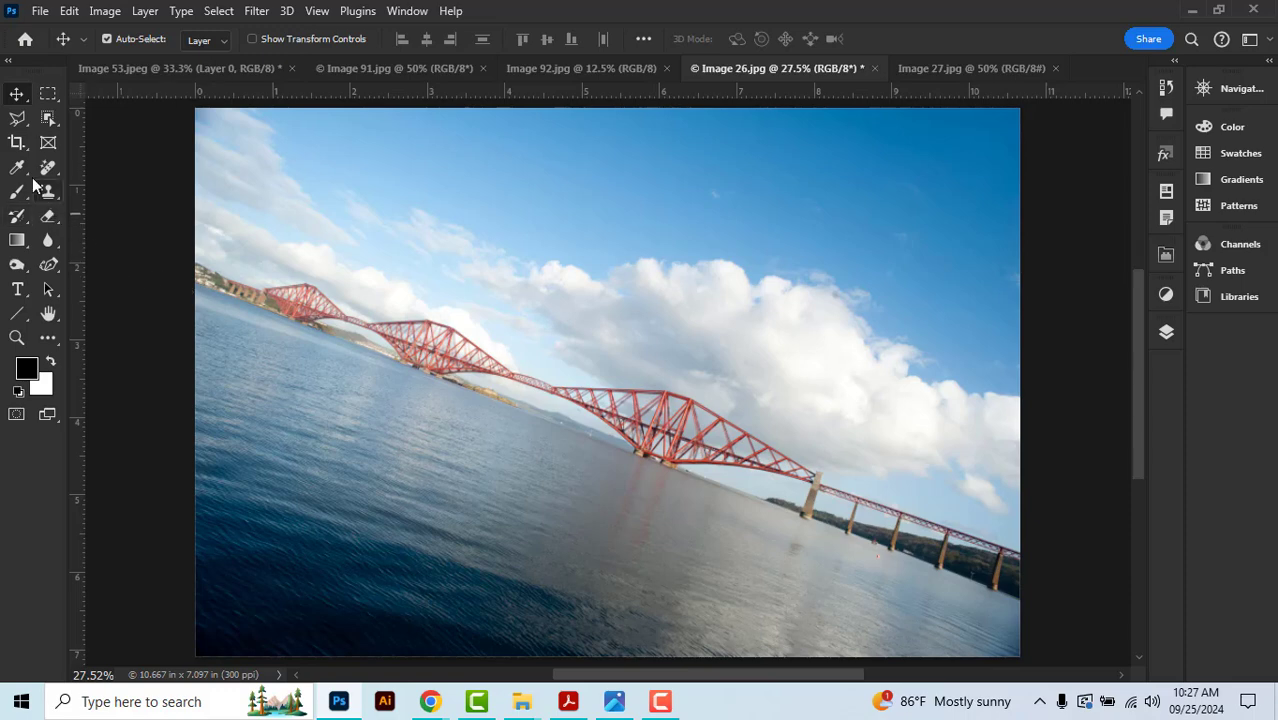
Step: Set the crop Fill to Content-Aware Fill, rotate the bridge photo until its horizon is level, and apply the crop
left_click(17, 142)
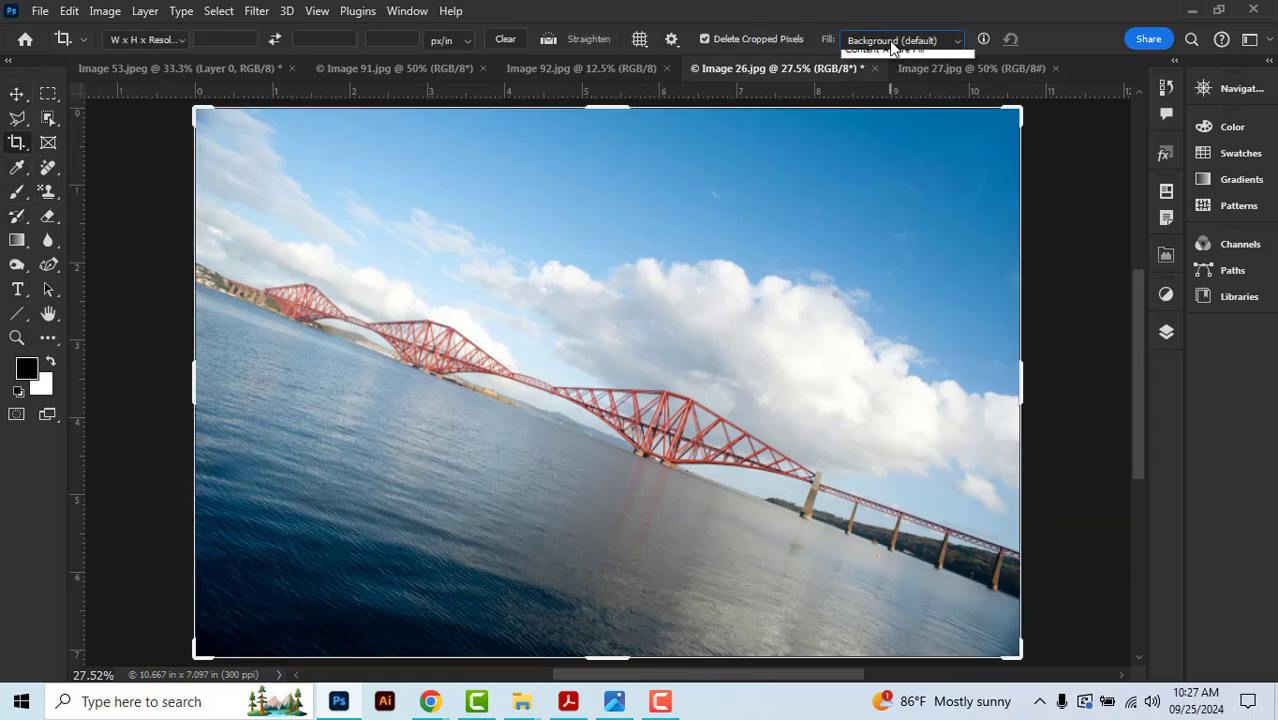
left_click(893, 40)
left_click(884, 90)
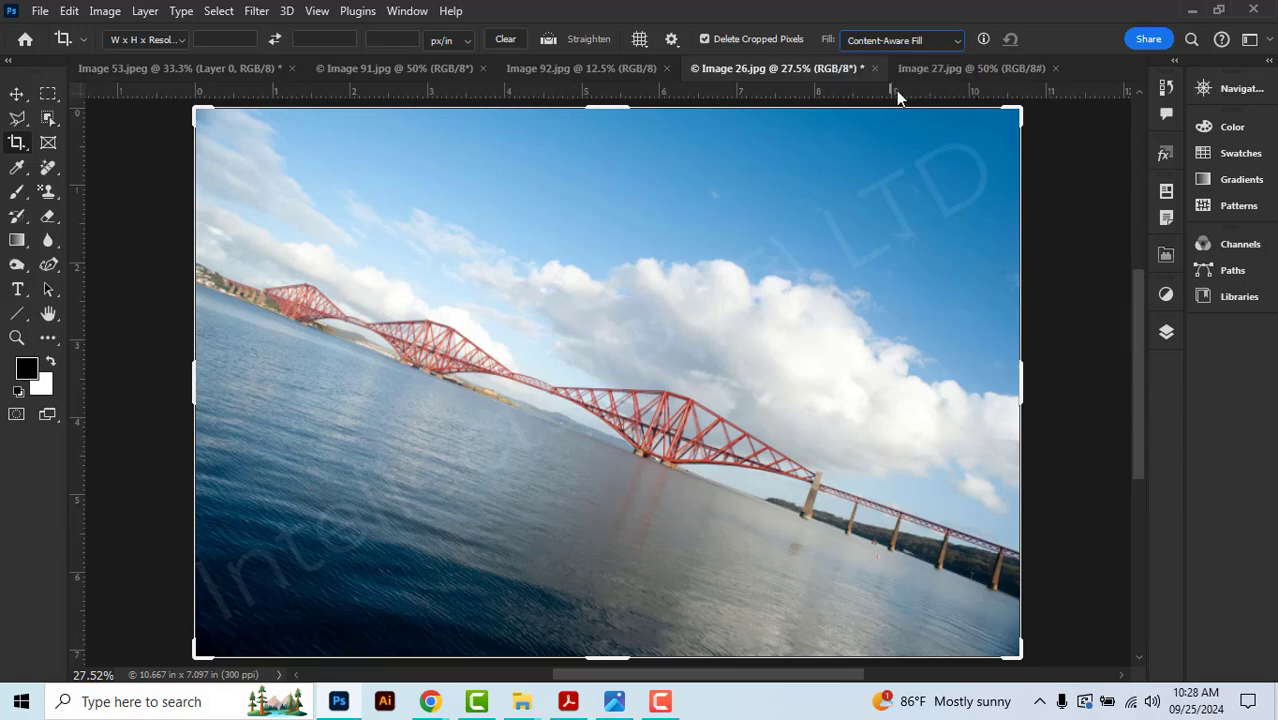
left_click_drag(1057, 611, 1070, 508)
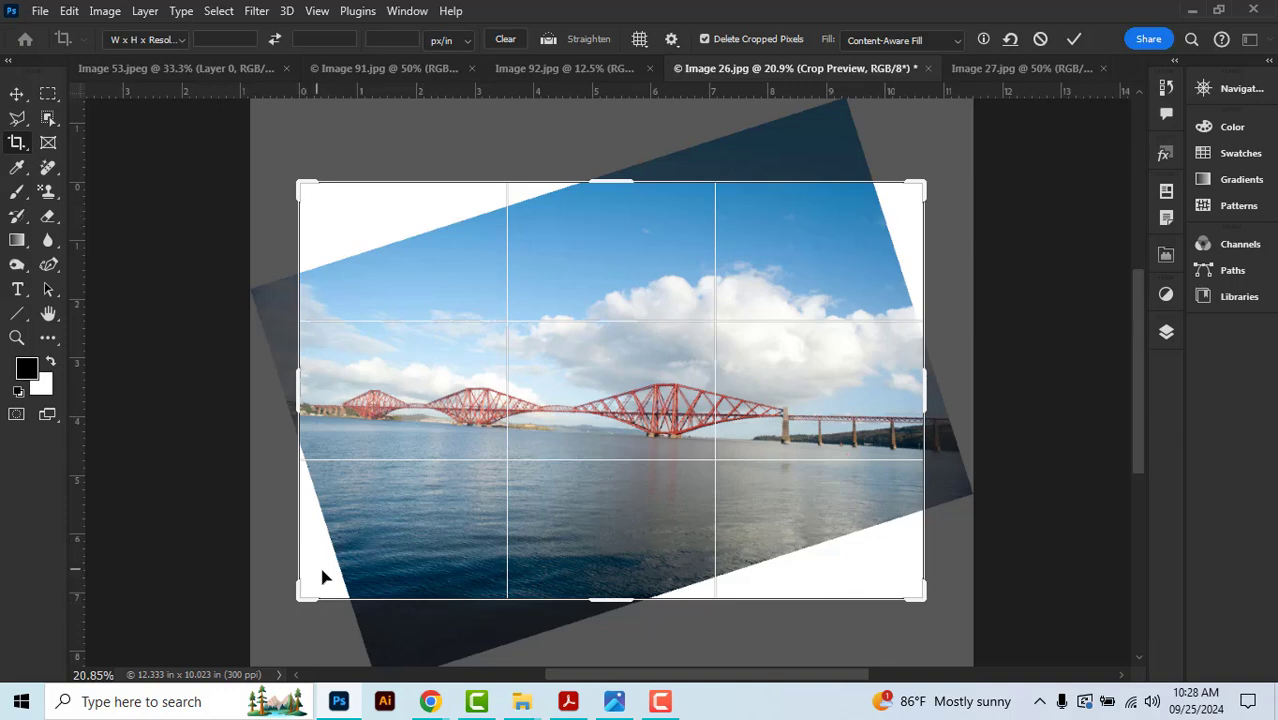
left_click(1074, 40)
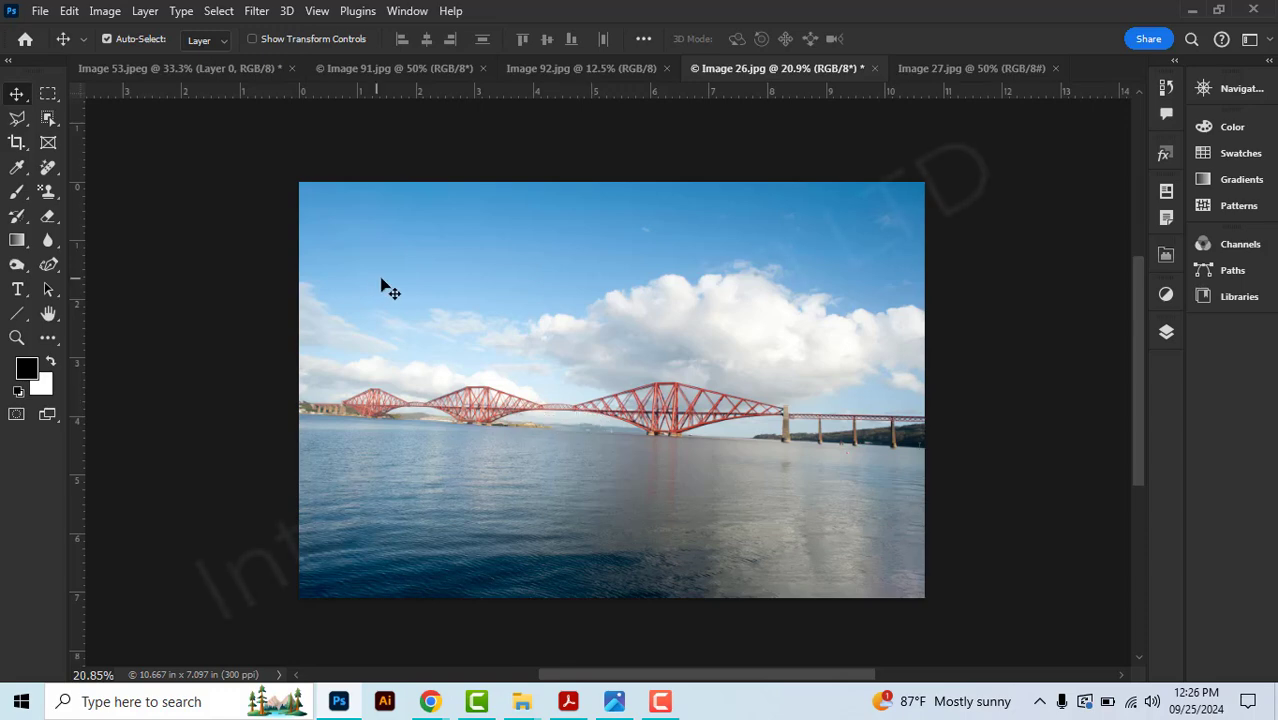
Step: Switch to Image 91.jpg and set the Crop tool to W x H x Resolution with 35 mm, 45 mm and 300 px/in
left_click(384, 71)
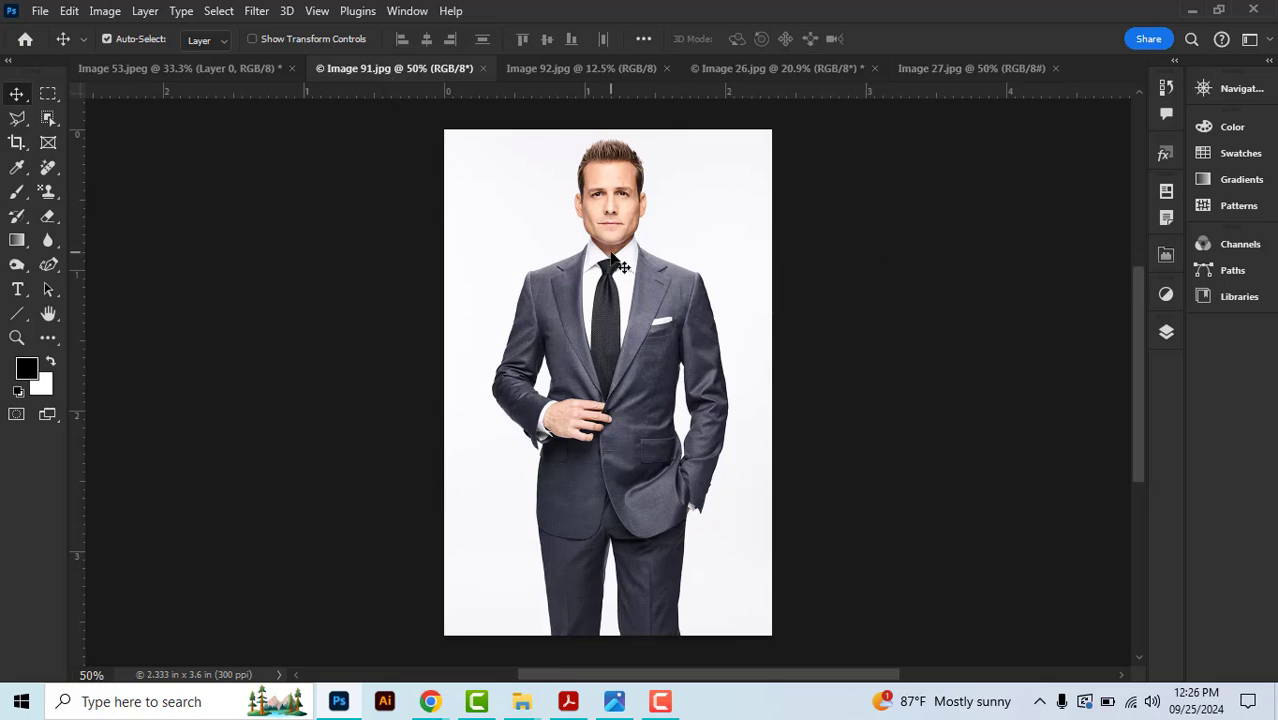
left_click(16, 145)
left_click(162, 39)
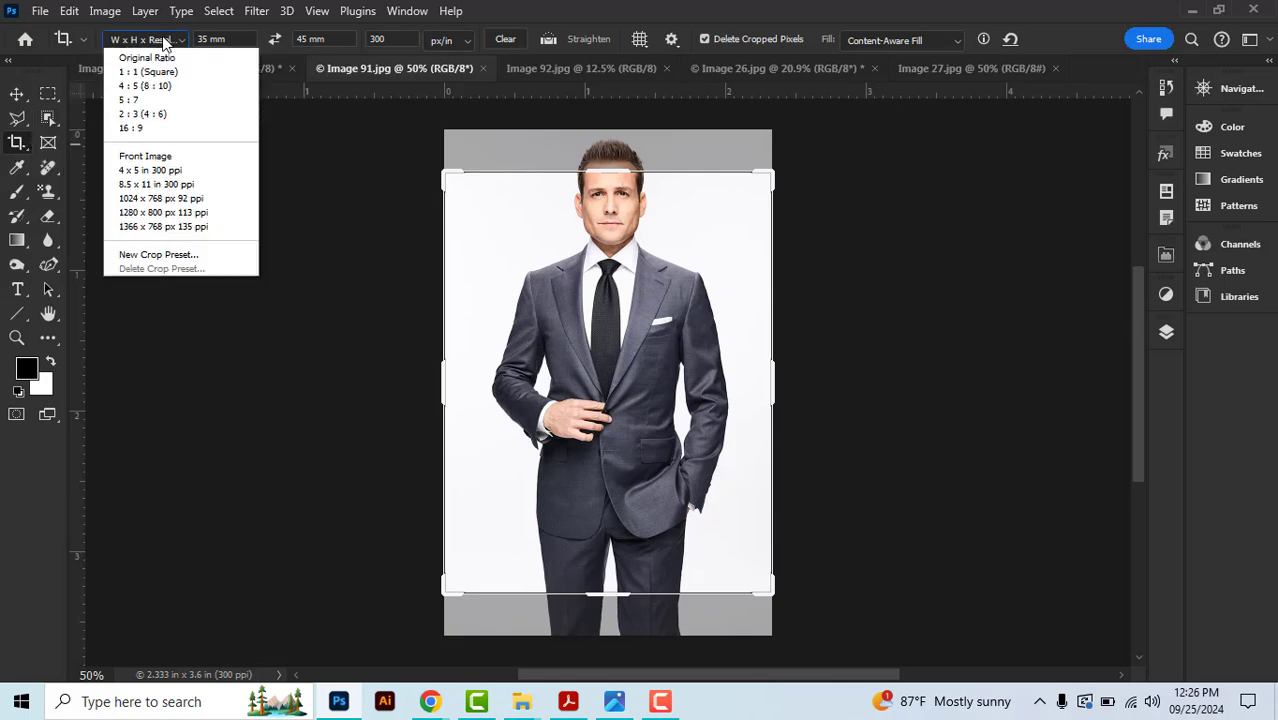
left_click(175, 68)
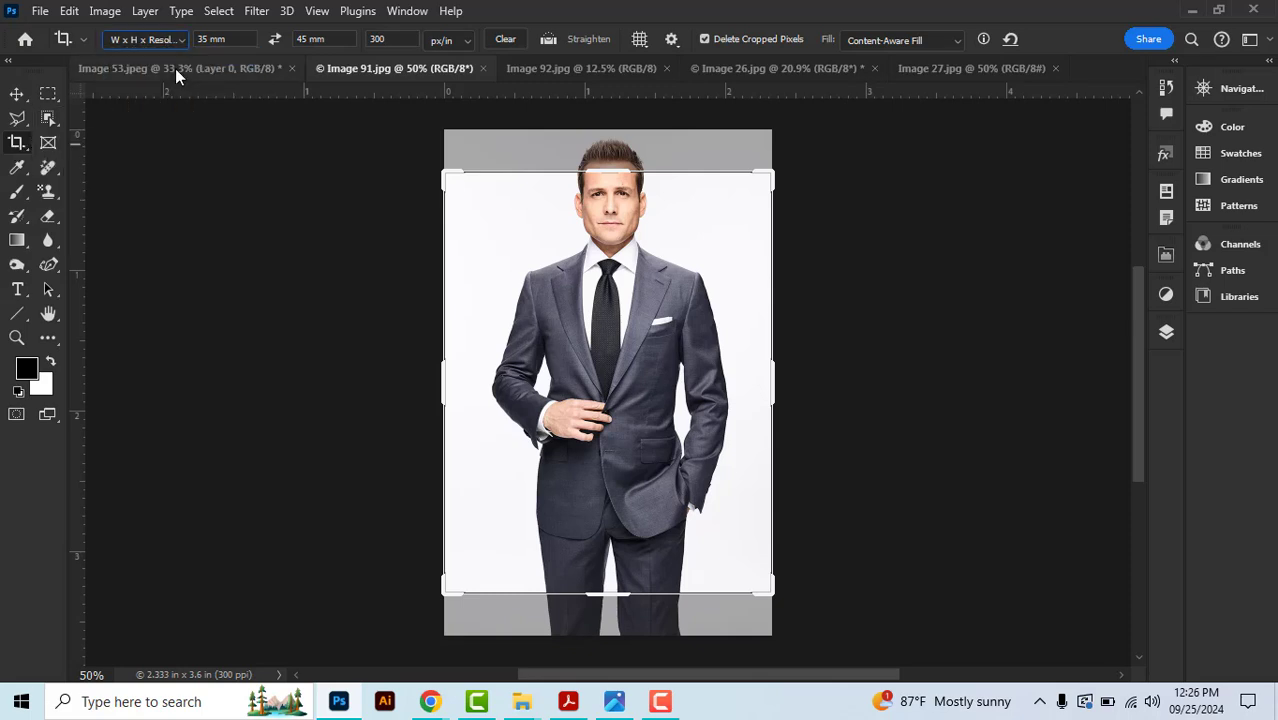
left_click(207, 42)
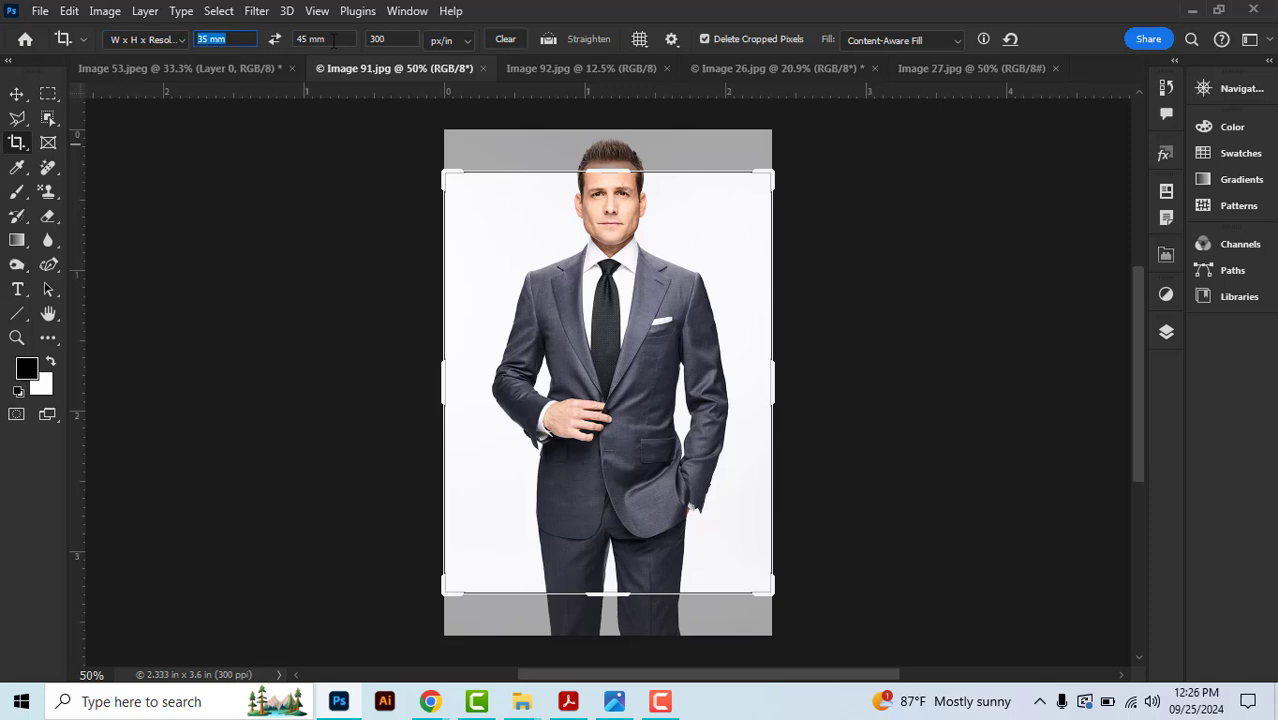
key("Tab")
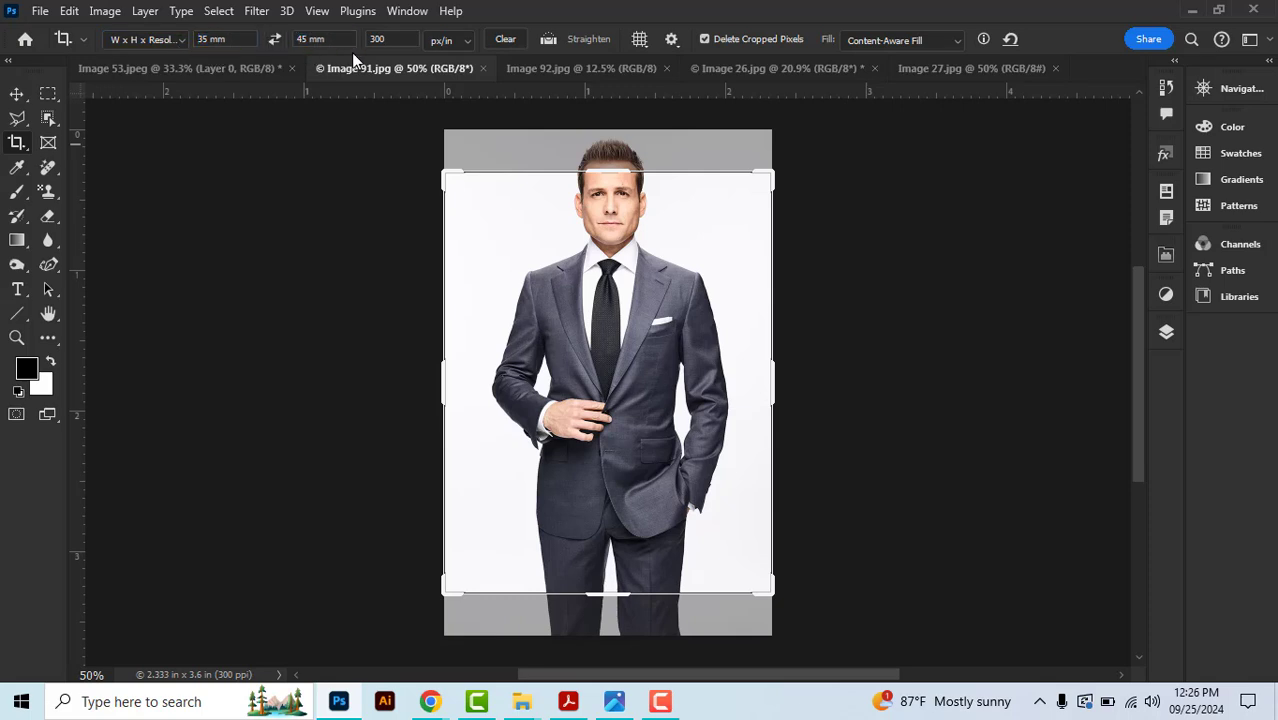
left_click(380, 40)
Step: Shrink the crop frame to about 1.04 x 1.34 in, centre the man's head and shoulders in it, and apply the crop
left_click_drag(763, 589, 682, 477)
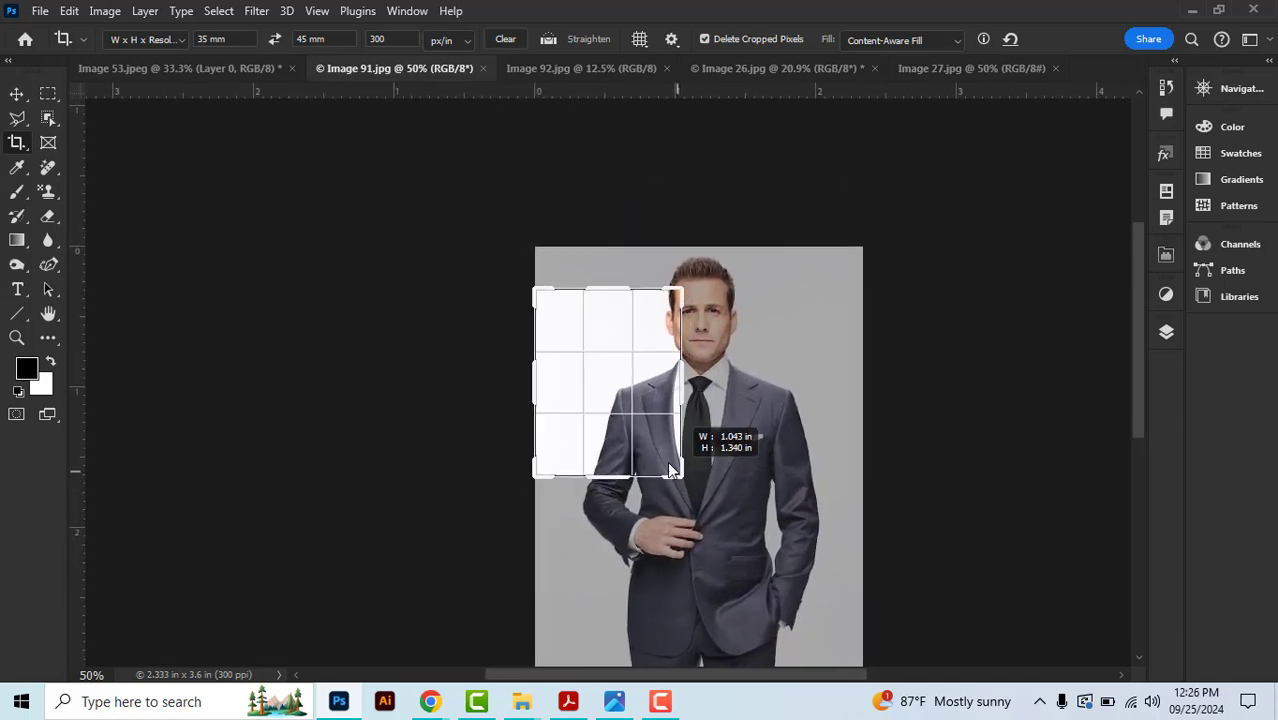
left_click_drag(641, 397, 560, 425)
key("Left")
key("Left")
key("Left")
key("Left")
key("Left")
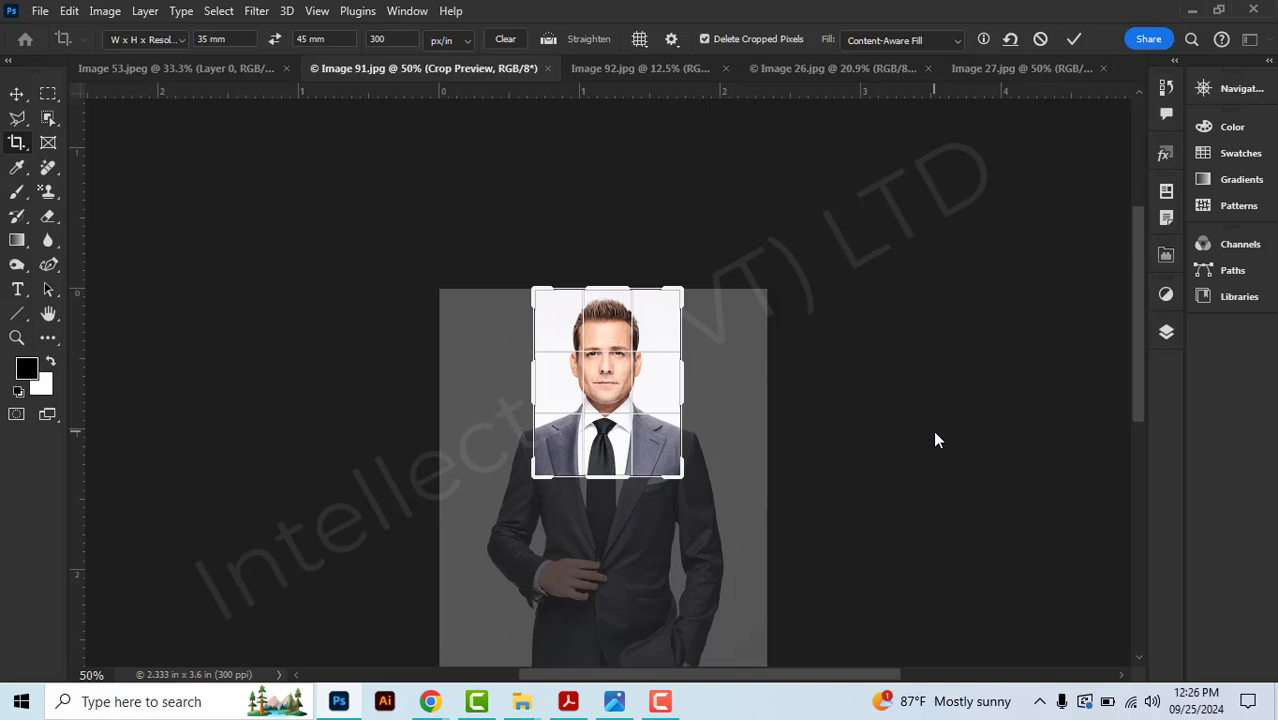
key("Right")
key("Right")
key("Right")
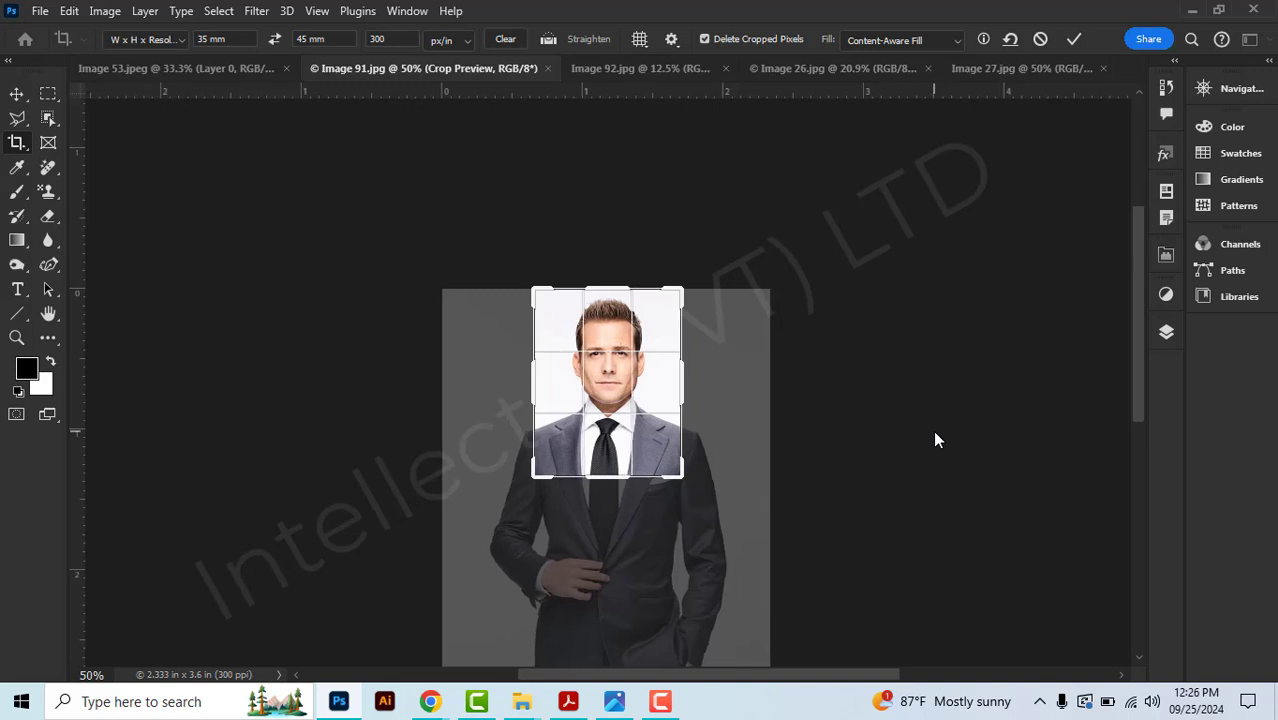
key("Return")
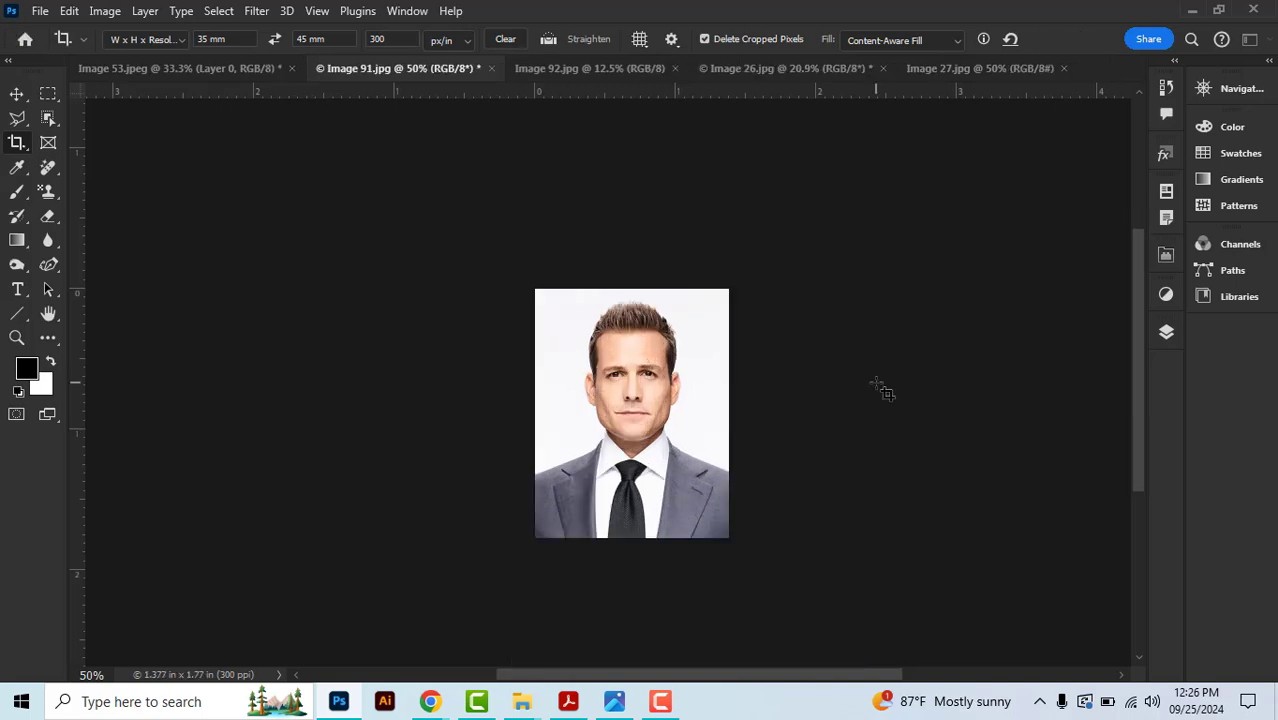
Step: Unlock the cropped portrait's background layer and rename it Passport Photo
scroll(877, 391, "down", 1)
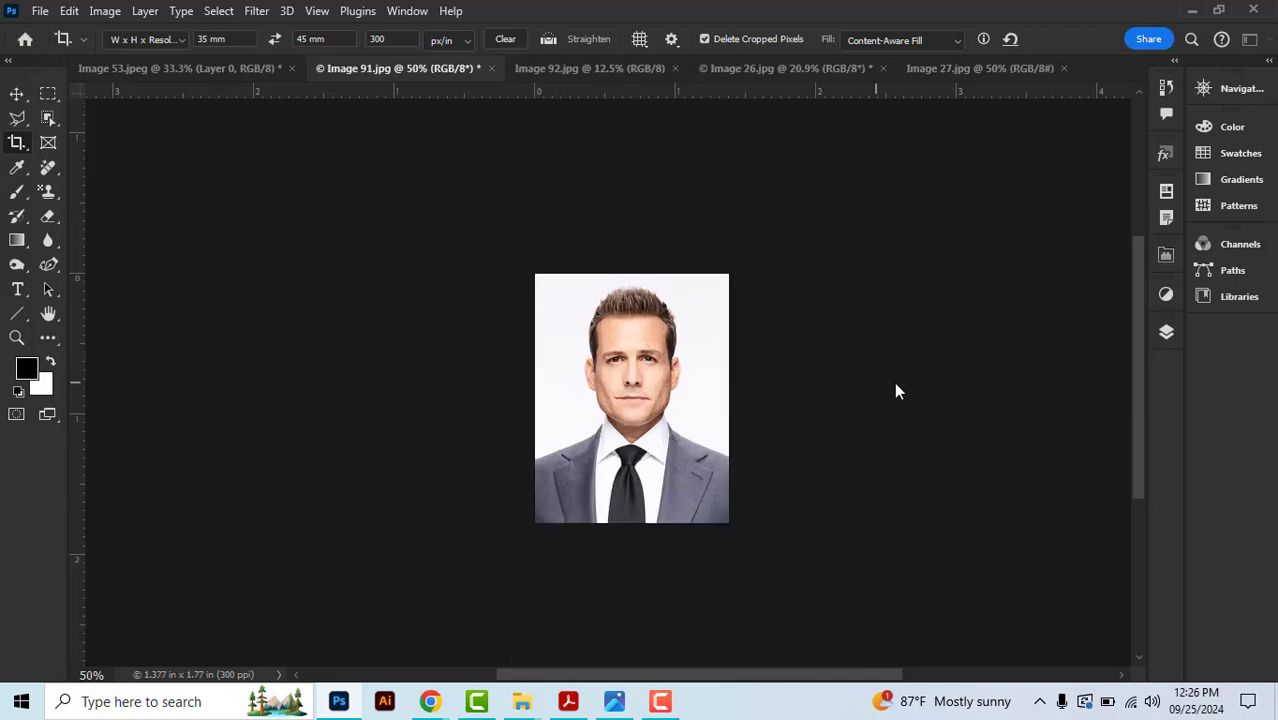
left_click(1164, 333)
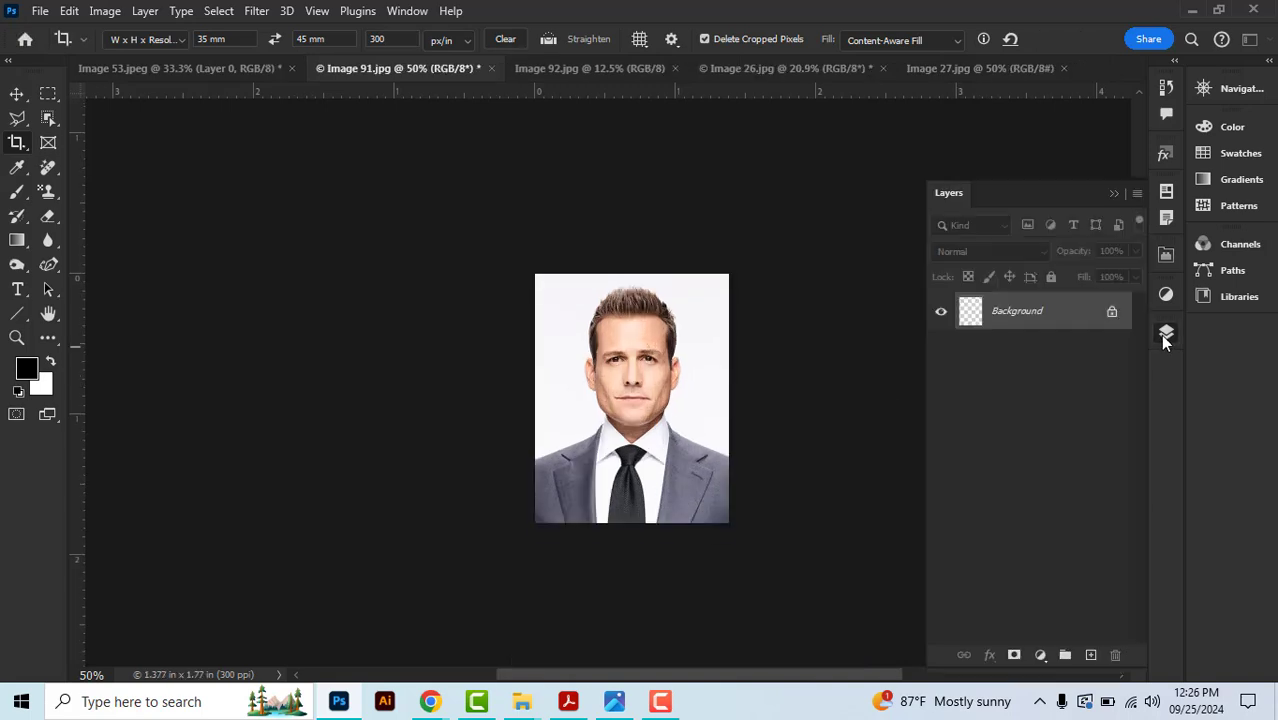
left_click(1112, 315)
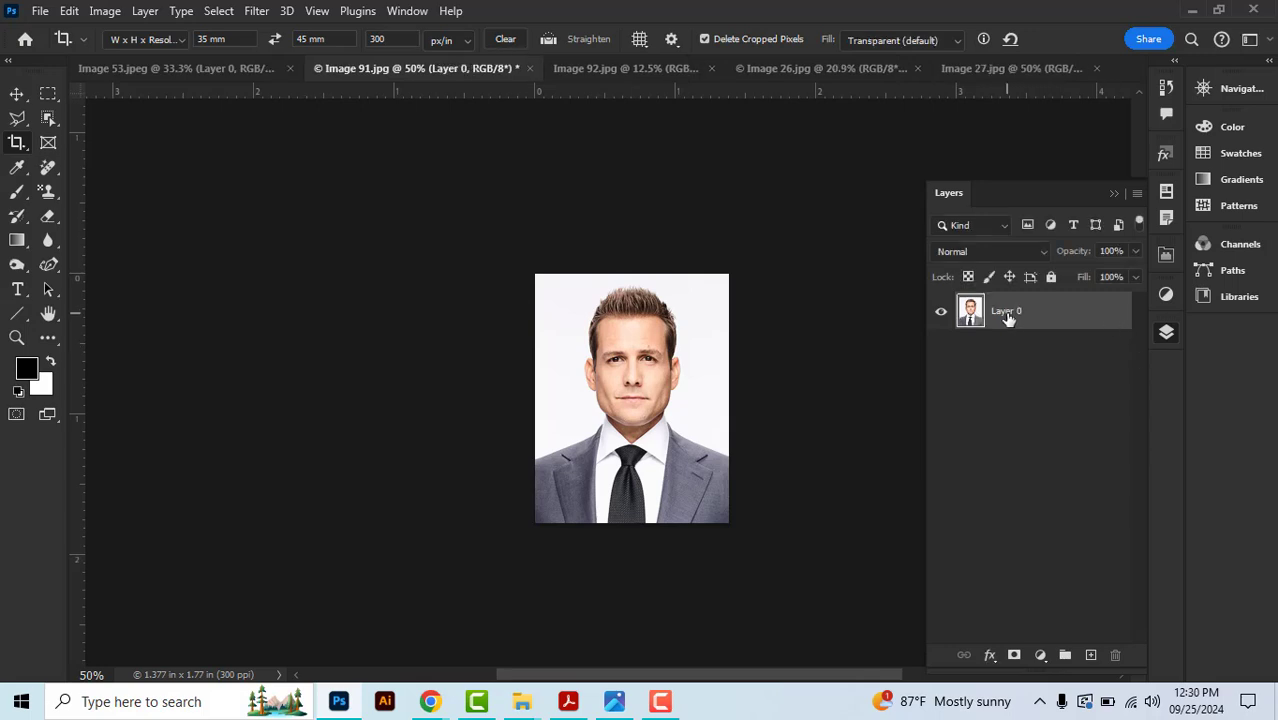
double_click(1007, 314)
type("Passport Photo")
key("Return")
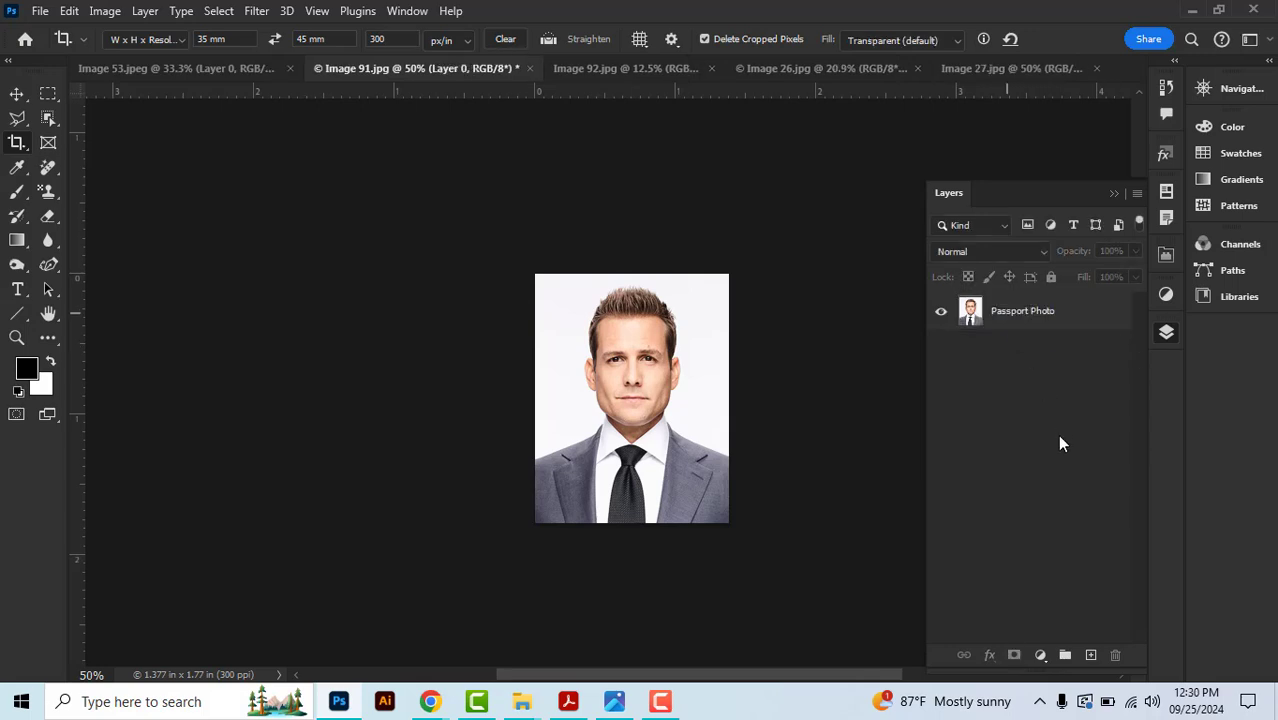
Step: Enlarge the passport photo's canvas to 4 x 6 inches around its centre and fit the whole canvas in view
left_click(1113, 195)
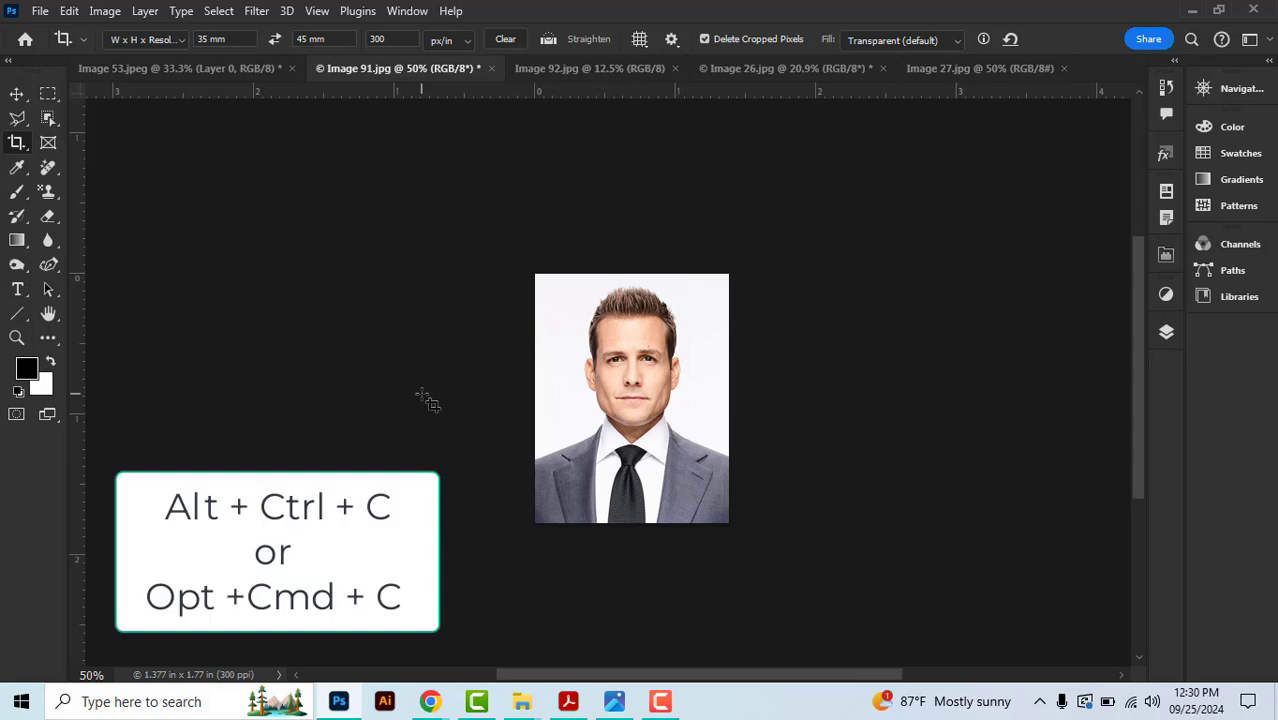
left_click(110, 12)
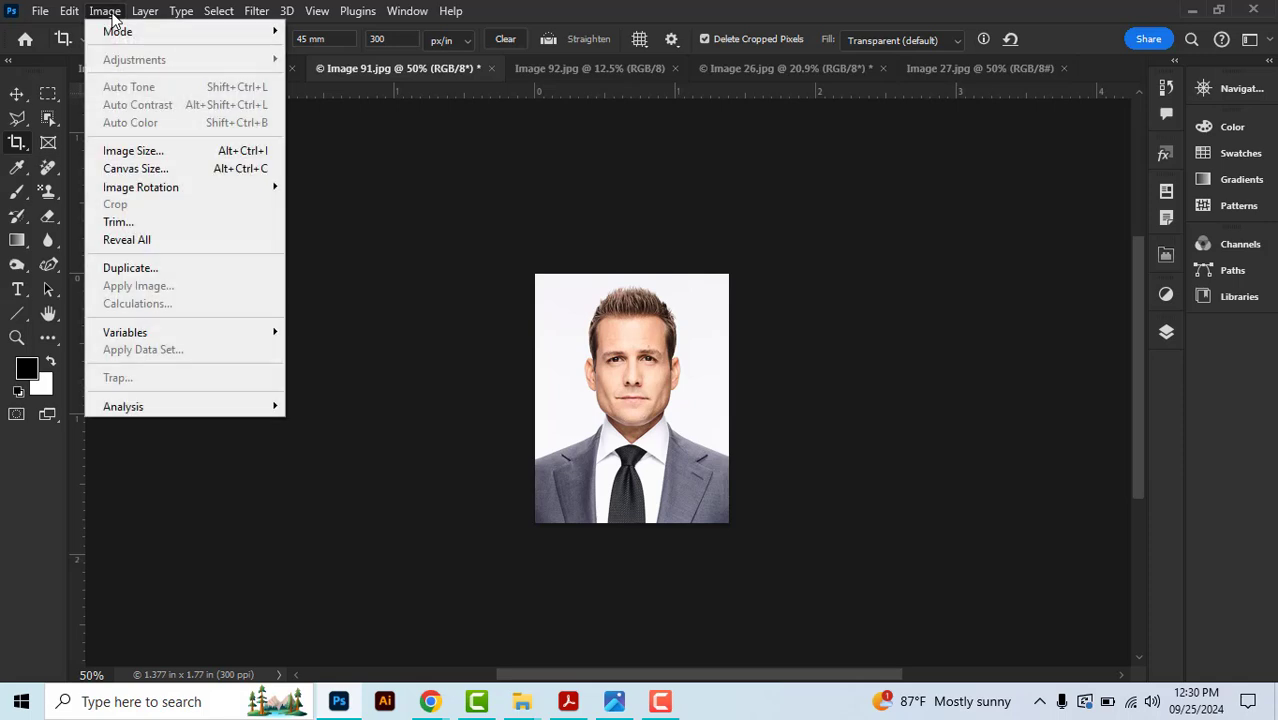
left_click(155, 169)
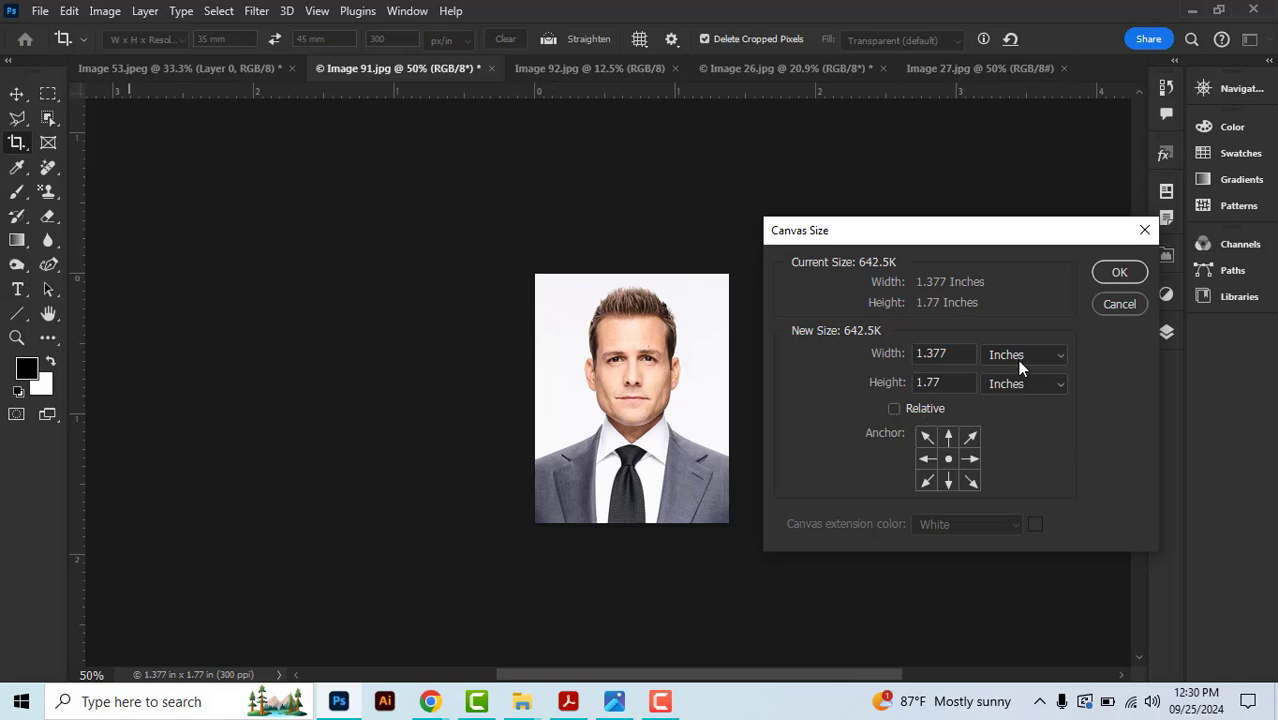
left_click_drag(958, 354, 768, 366)
type("4")
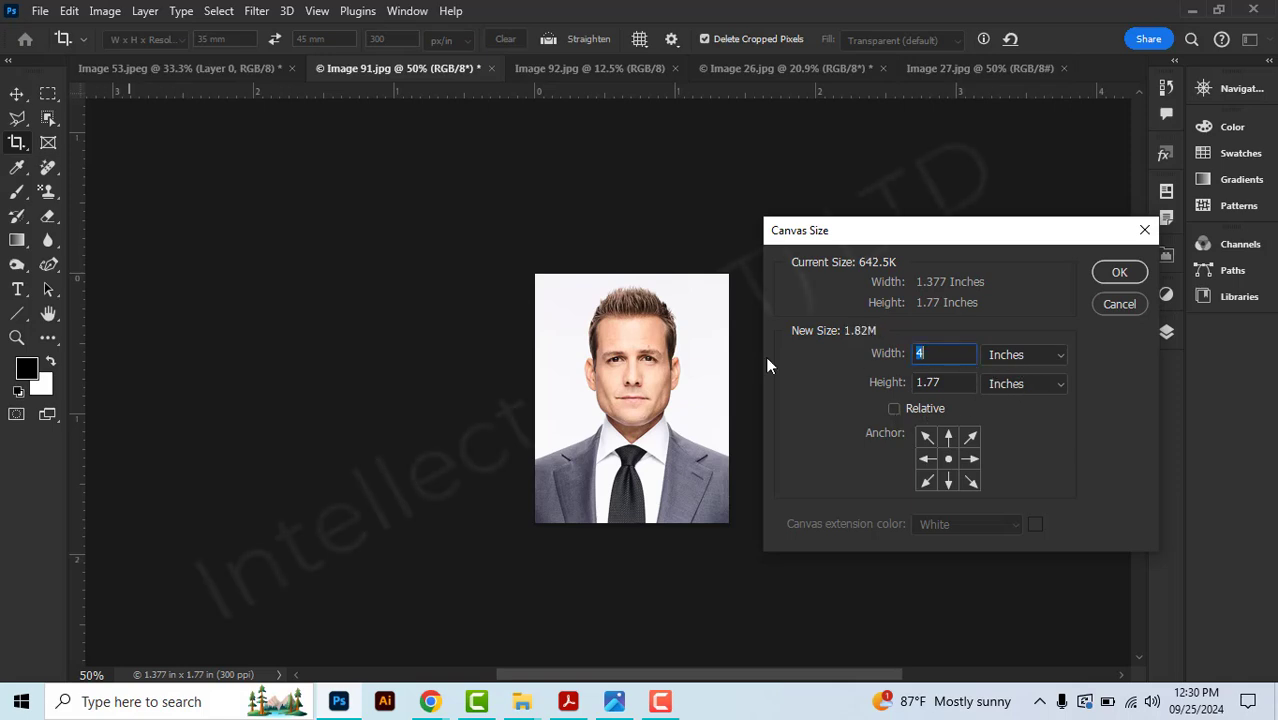
key("Tab")
type("6")
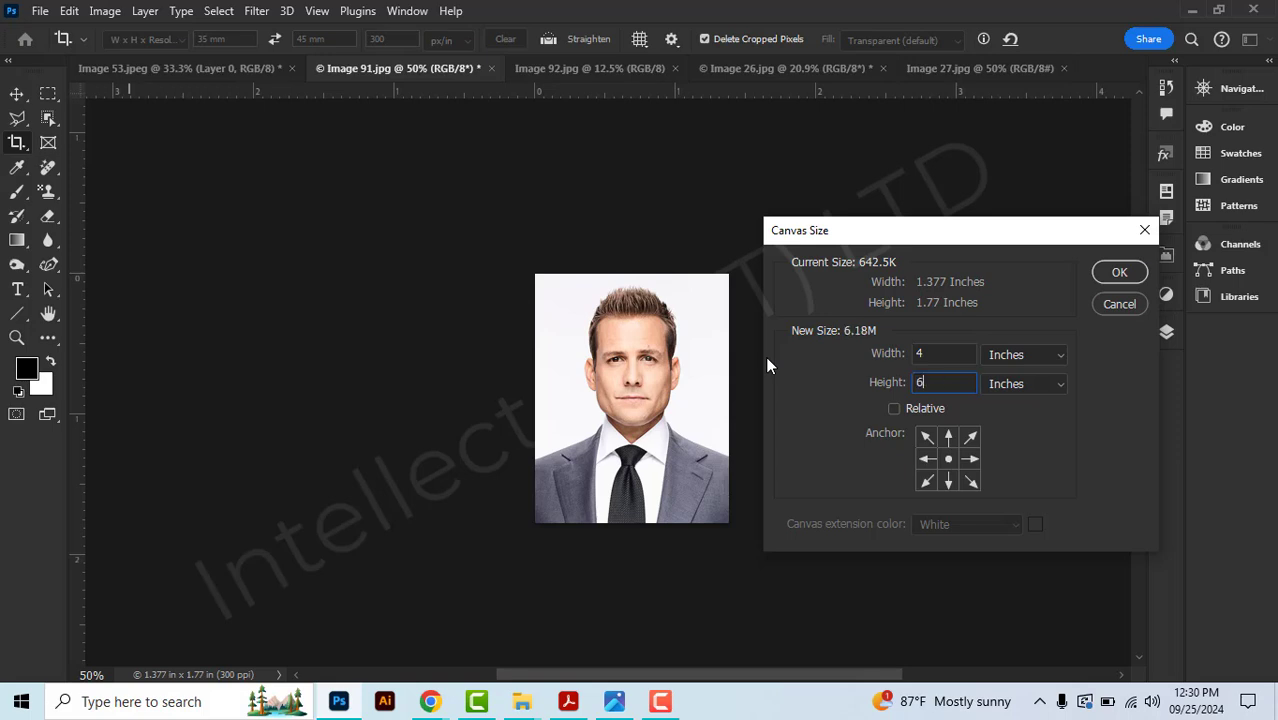
left_click(1118, 275)
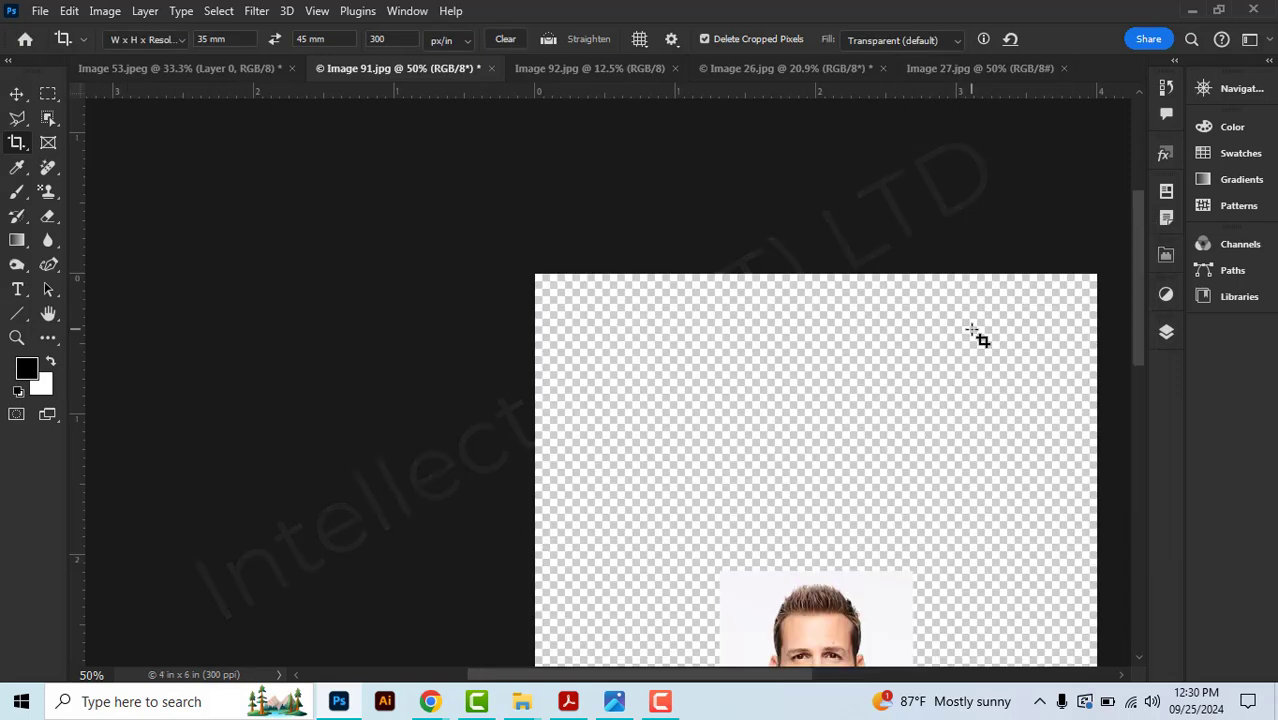
key("ctrl+0")
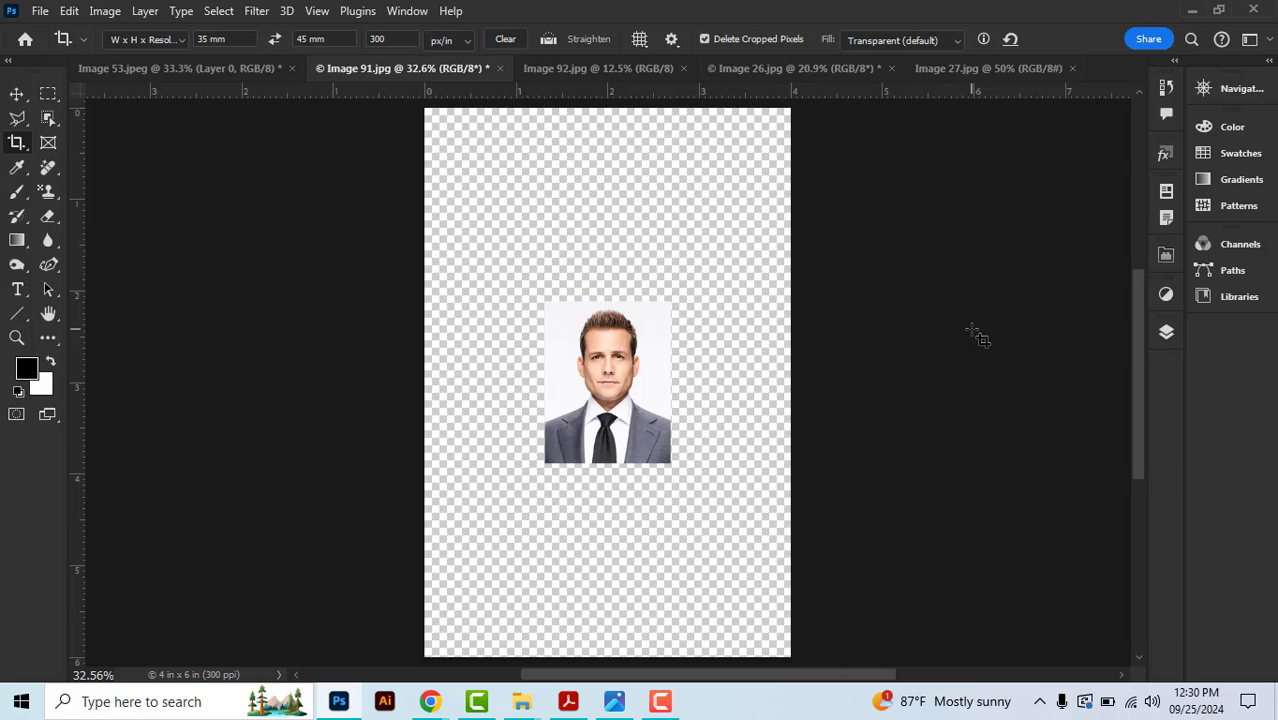
Step: Move the portrait towards the canvas's upper-left area and place a duplicate edge to edge on its right side
left_click(16, 96)
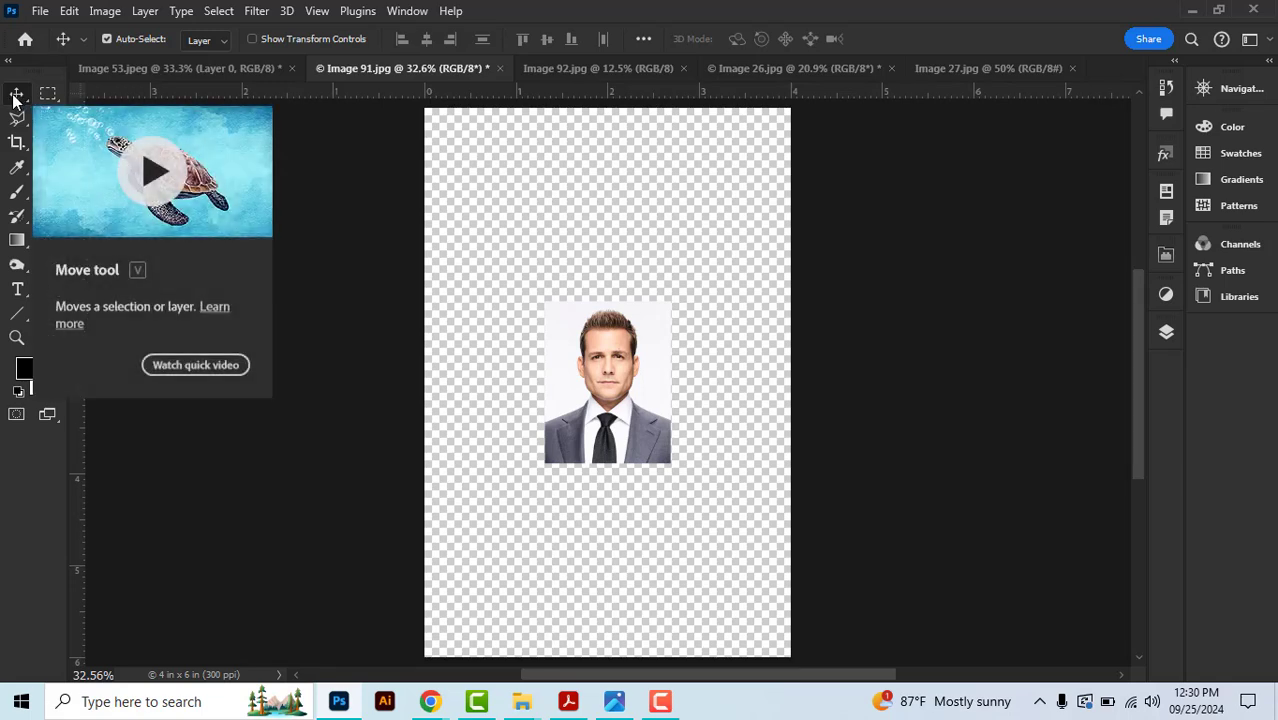
left_click_drag(598, 362, 546, 263)
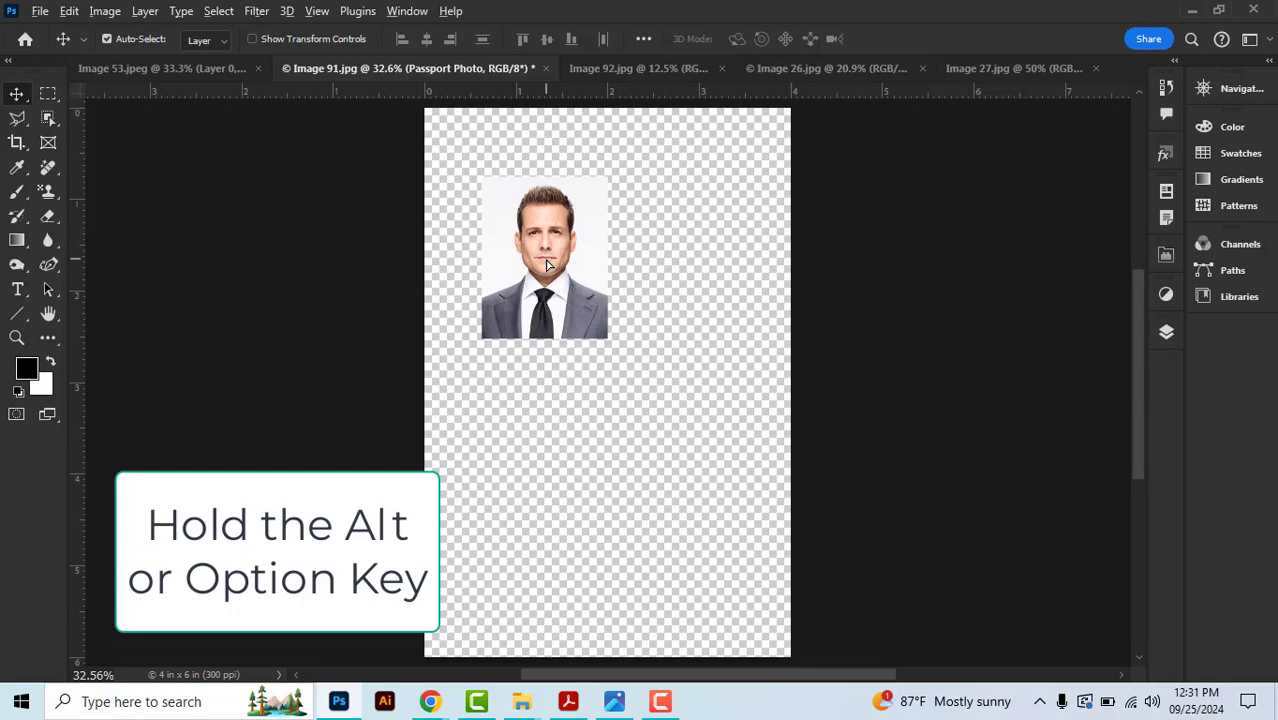
left_click_drag(546, 263, 680, 261)
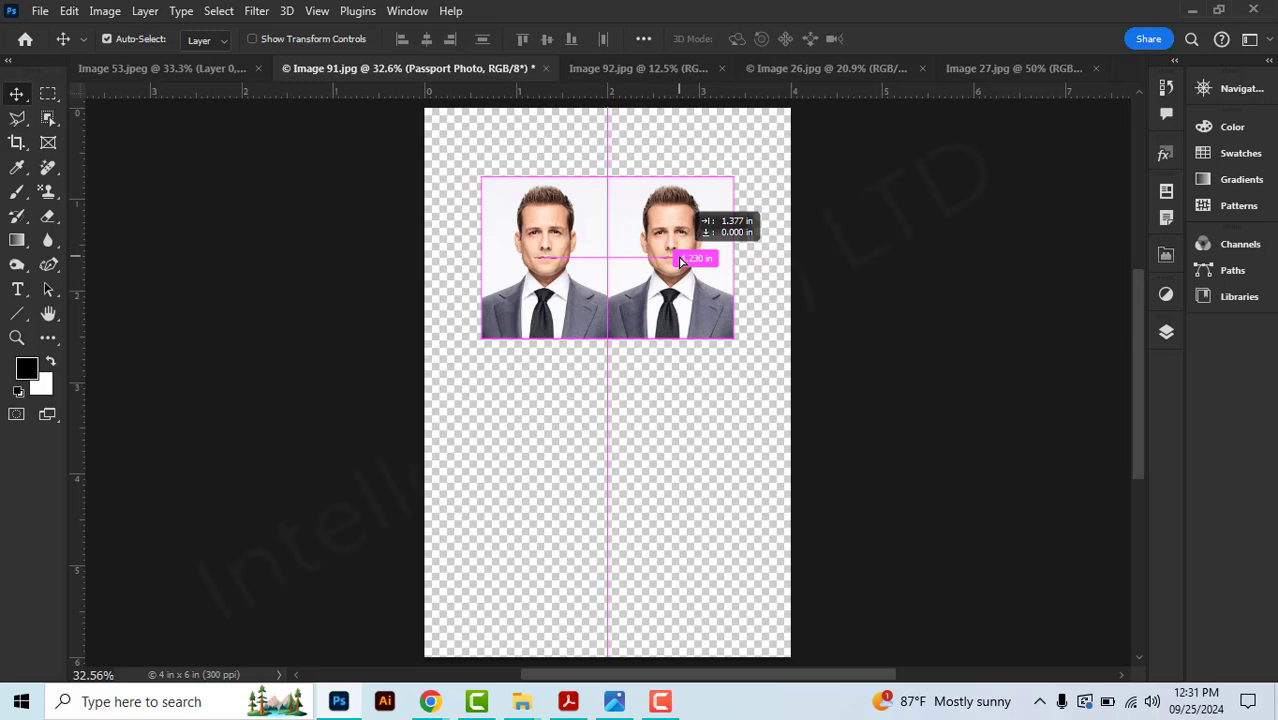
left_click_drag(680, 261, 680, 261)
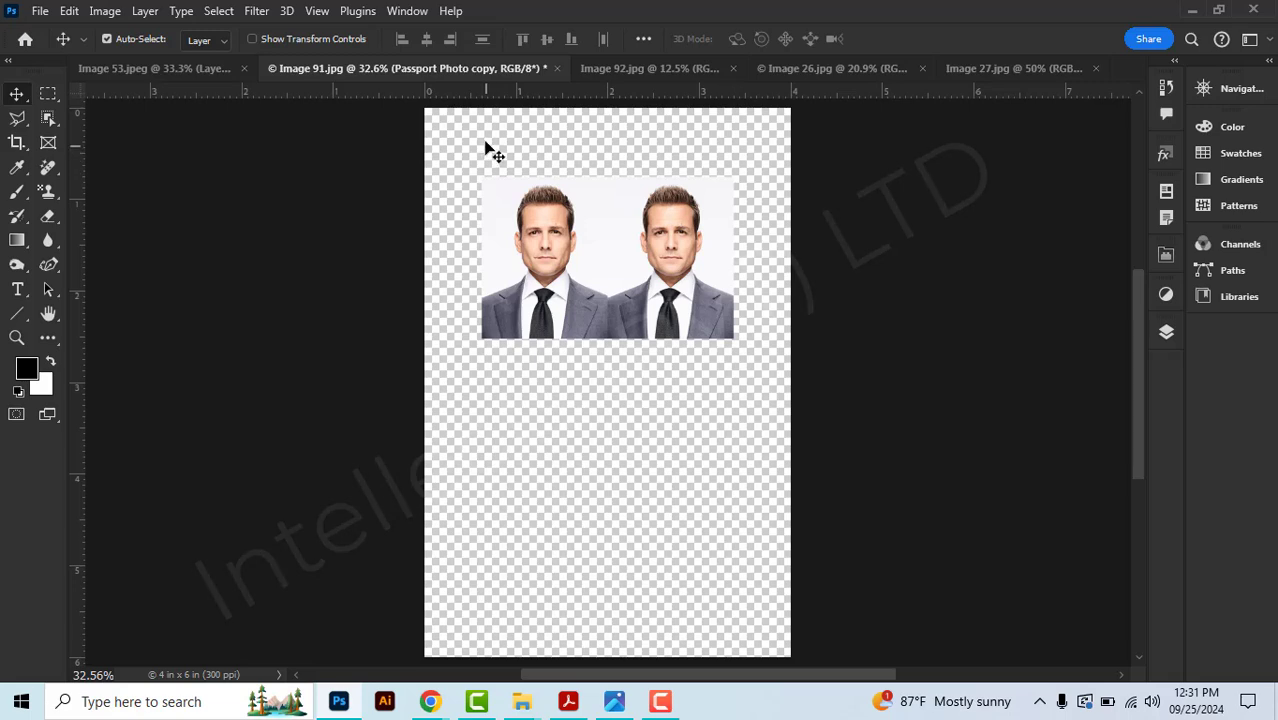
Step: Duplicate both portraits directly below the first row and centre the block of four vertically on the canvas
left_click_drag(485, 142, 677, 305)
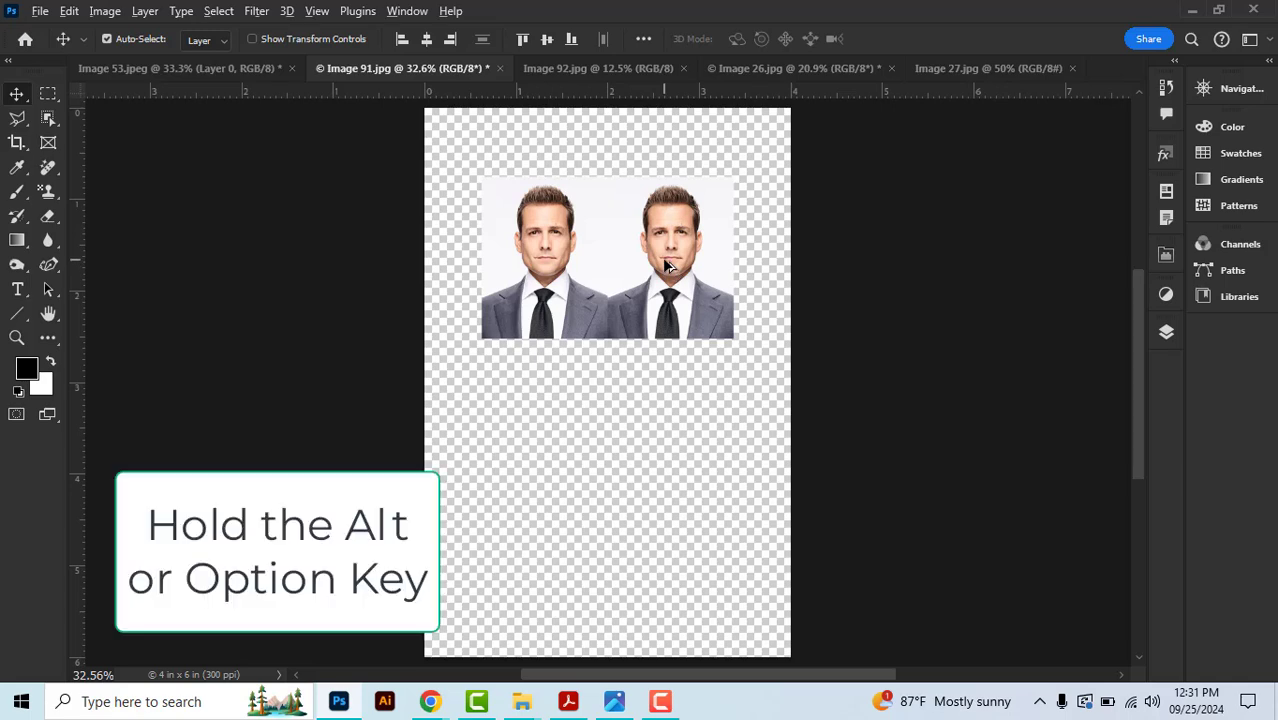
left_click_drag(664, 260, 662, 424)
left_click_drag(457, 120, 712, 458)
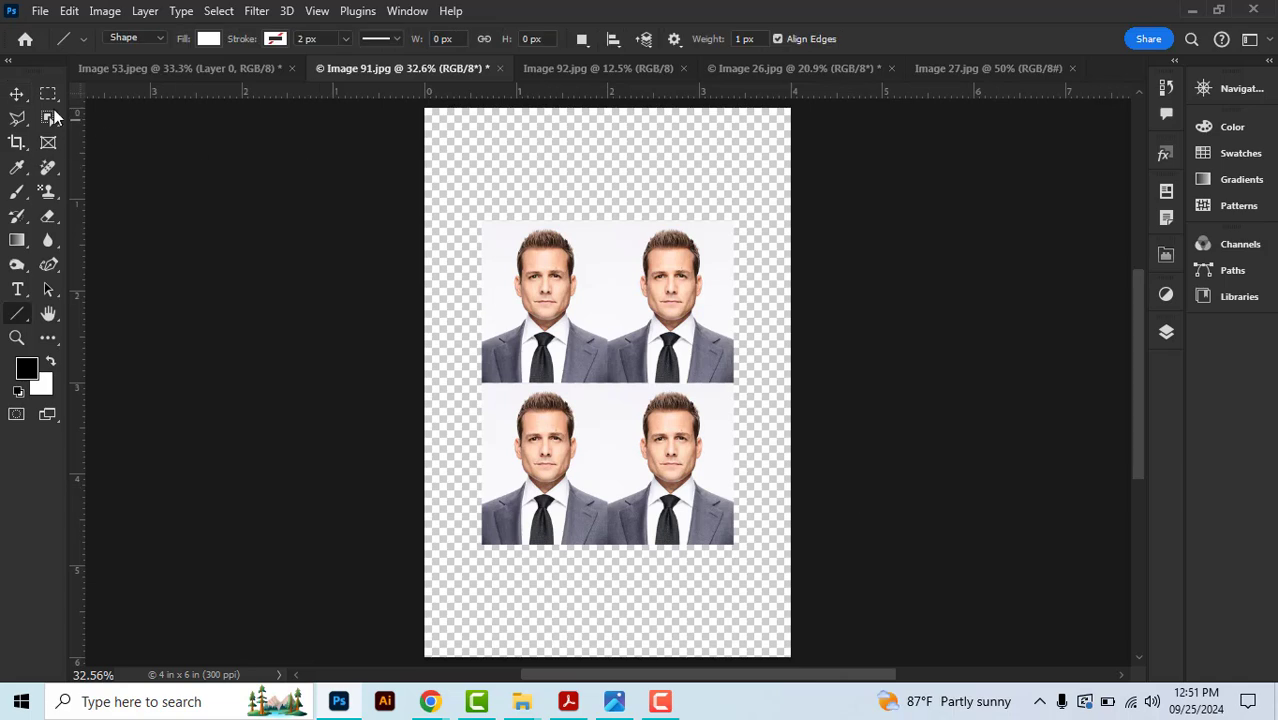
Step: Activate the Move tool and set the ruler units to Inches
left_click(18, 95)
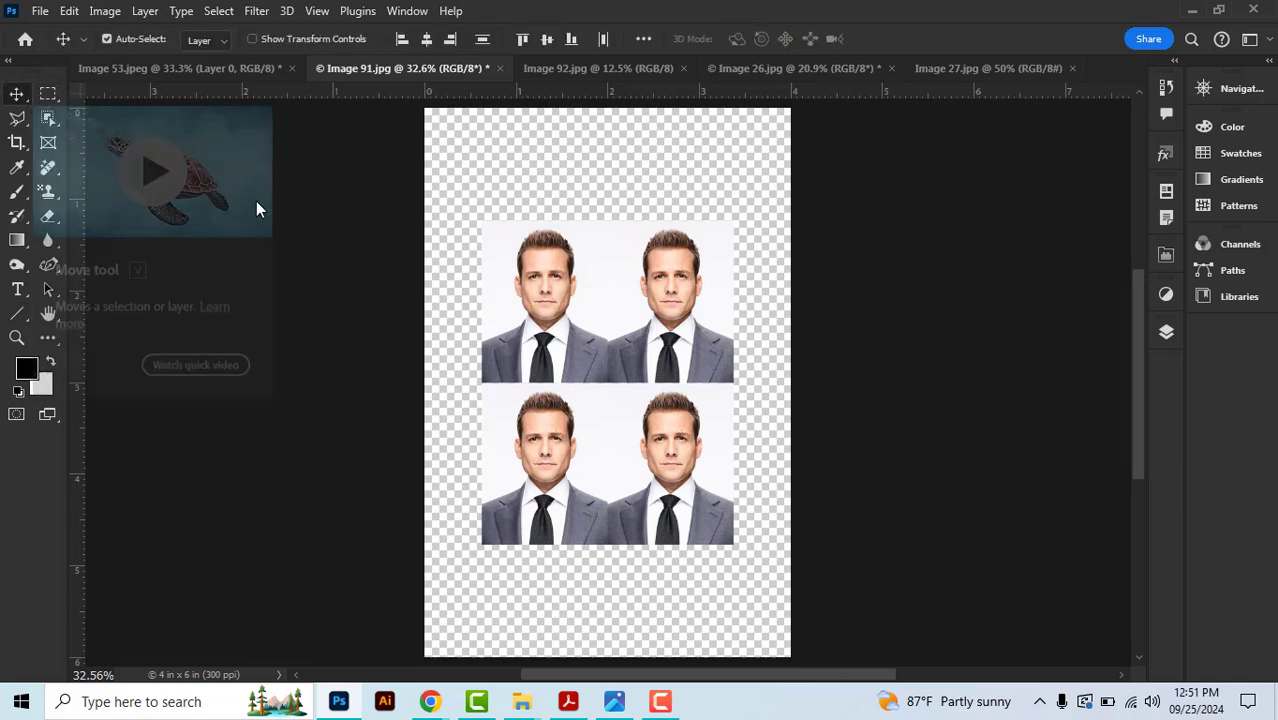
left_click(346, 199)
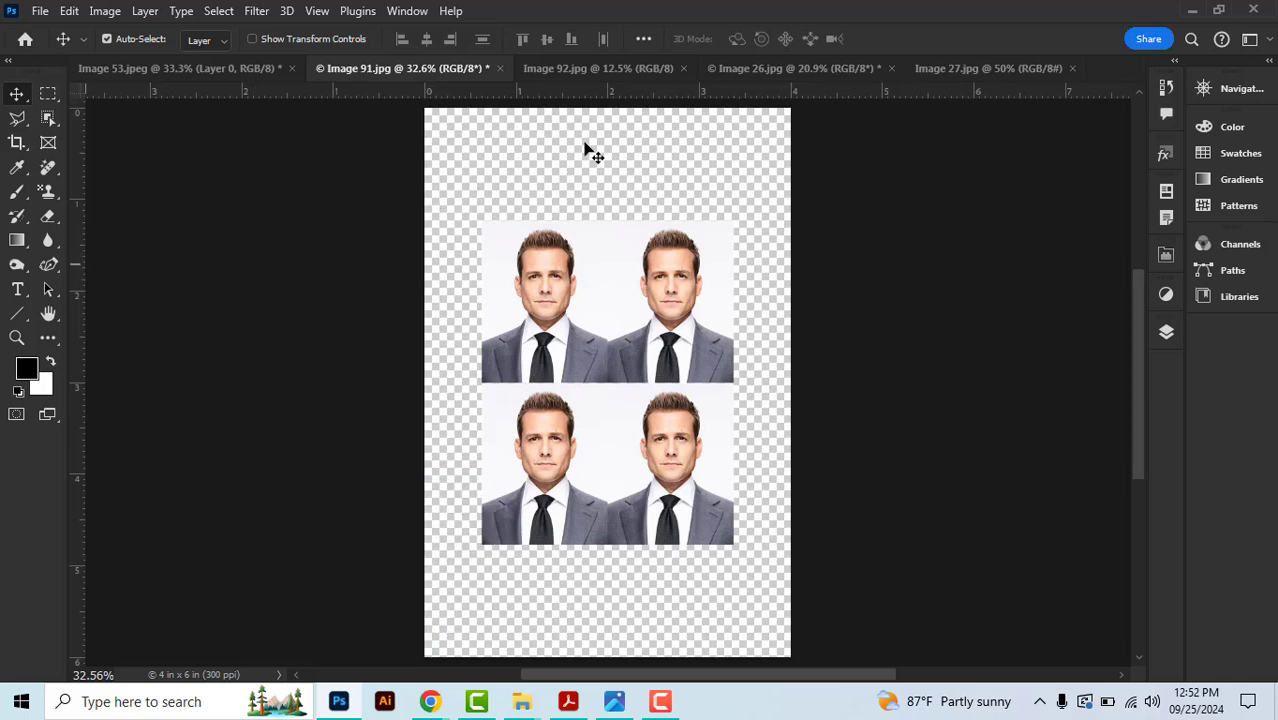
right_click(548, 95)
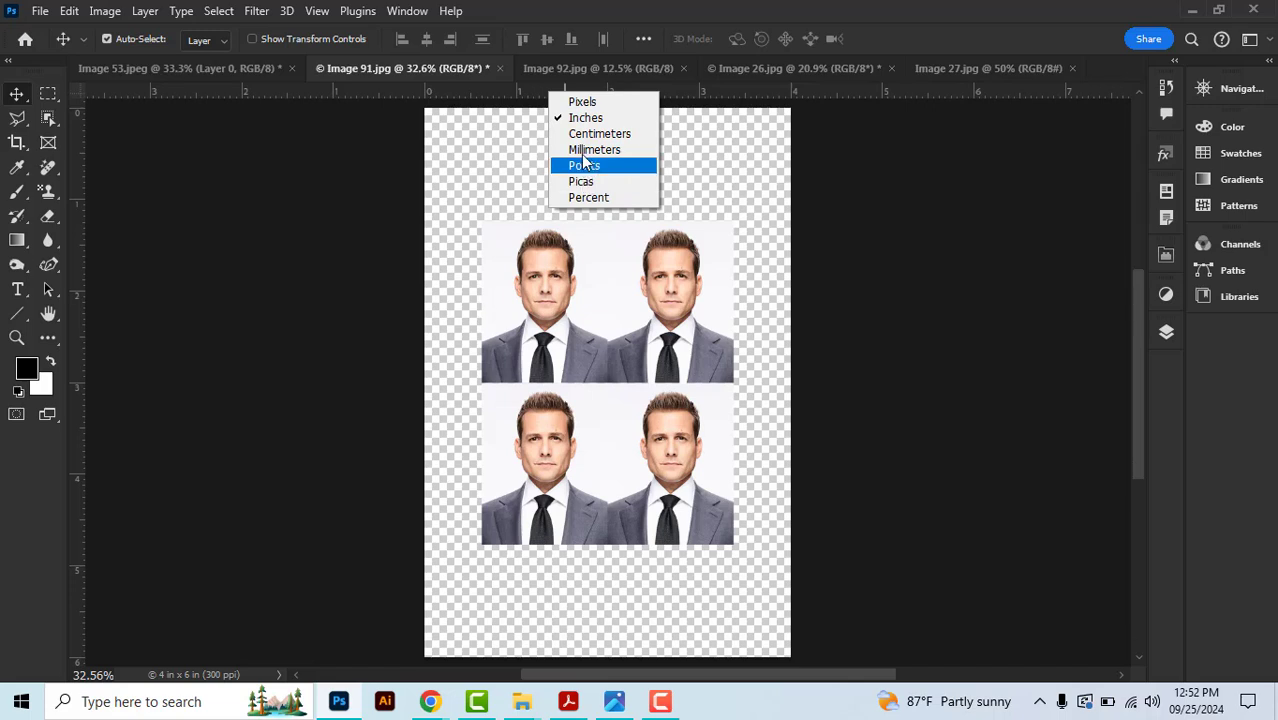
left_click(588, 122)
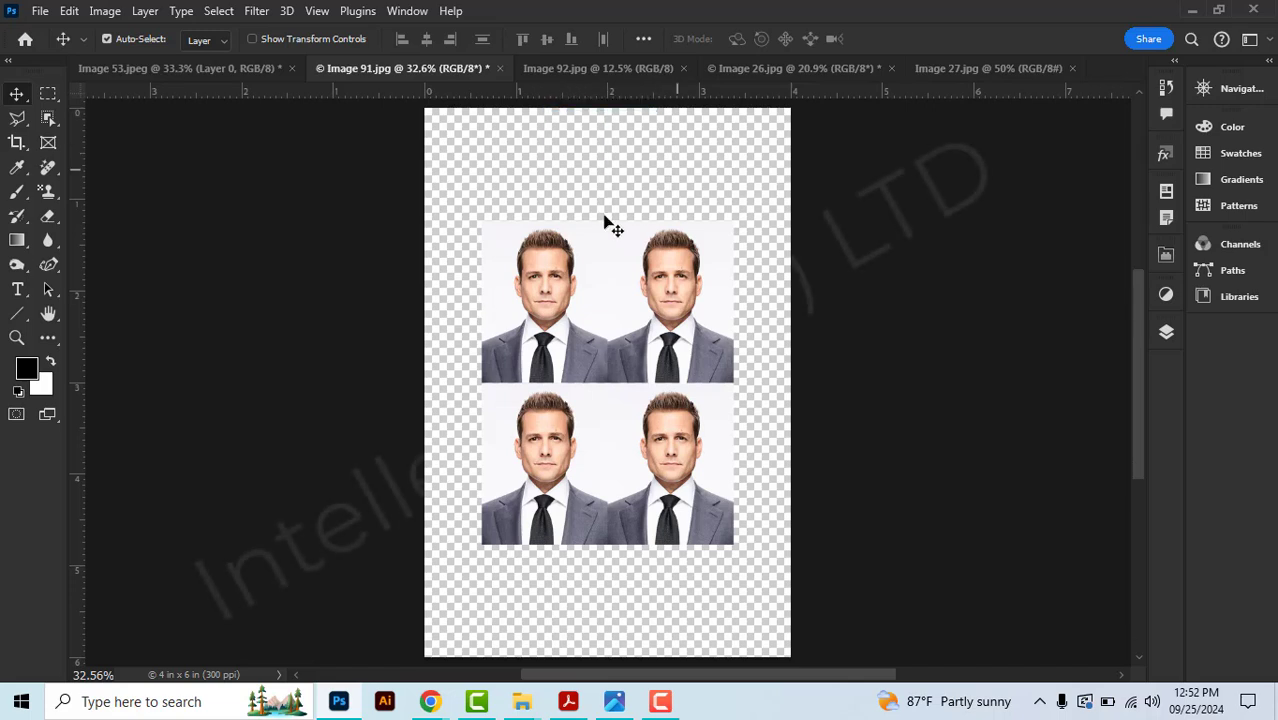
Step: Place three vertical and three horizontal guides along the outer edges and inner seams of the four portraits
left_click_drag(92, 338, 485, 348)
scroll(478, 344, "up", 3)
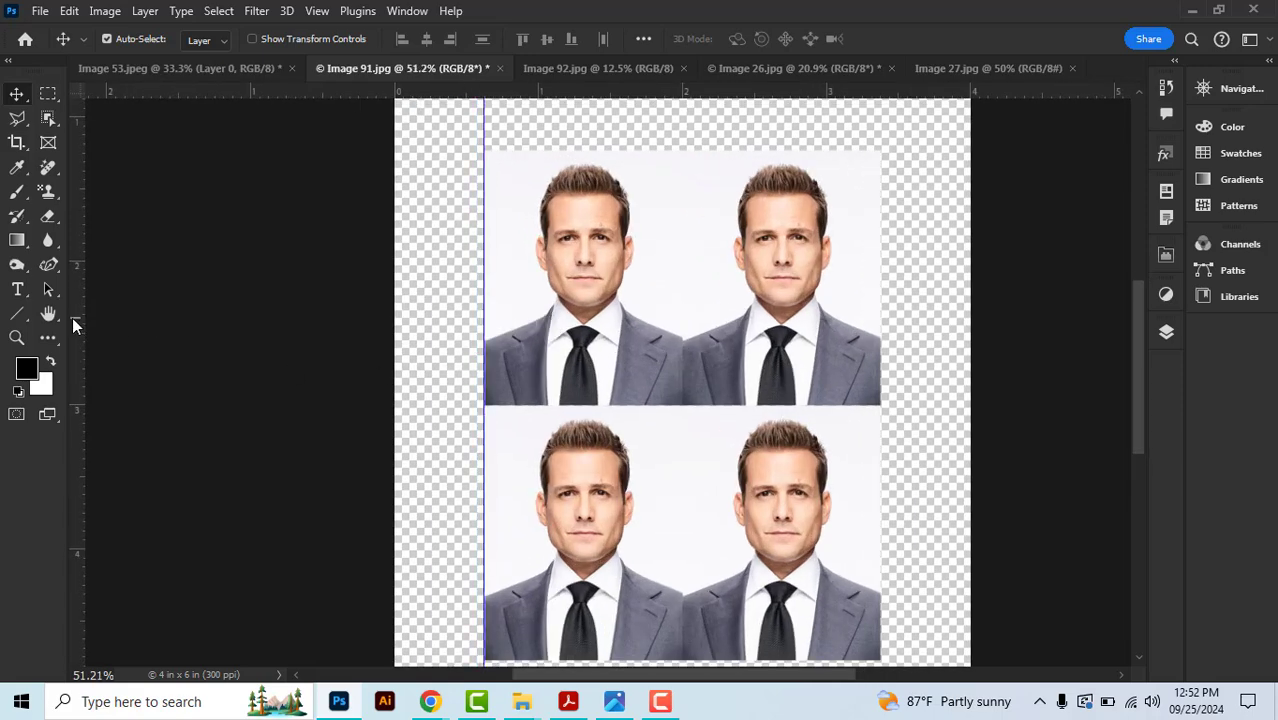
left_click_drag(74, 318, 687, 383)
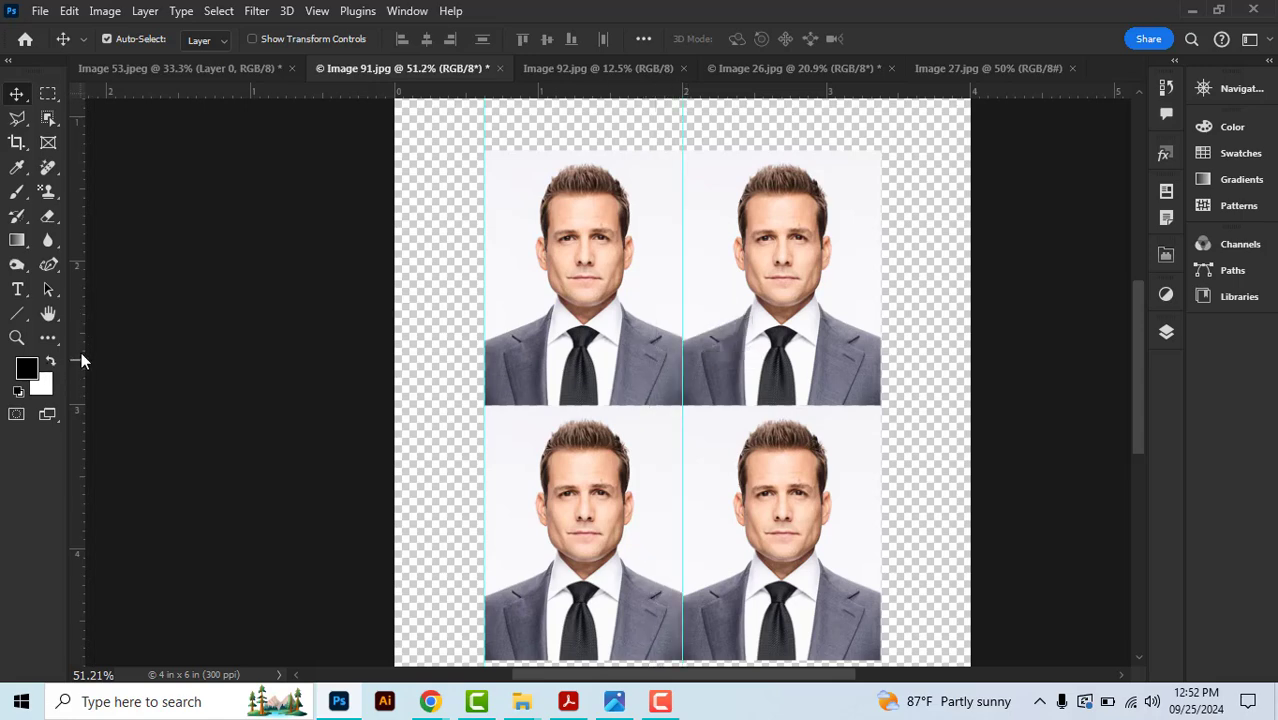
left_click_drag(84, 352, 869, 346)
left_click_drag(730, 90, 754, 152)
left_click_drag(708, 92, 747, 406)
left_click_drag(742, 92, 772, 662)
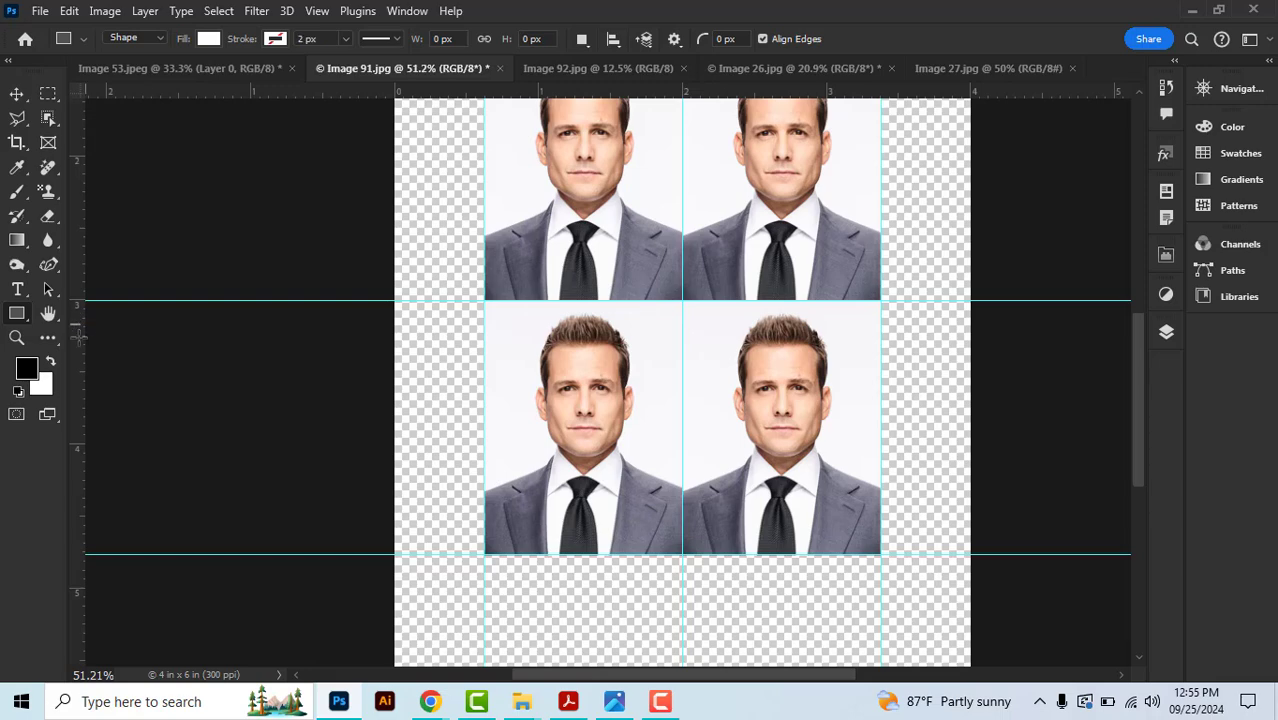
Step: Set the Line tool to Shape mode with no fill and a black 2 px stroke
right_click(20, 320)
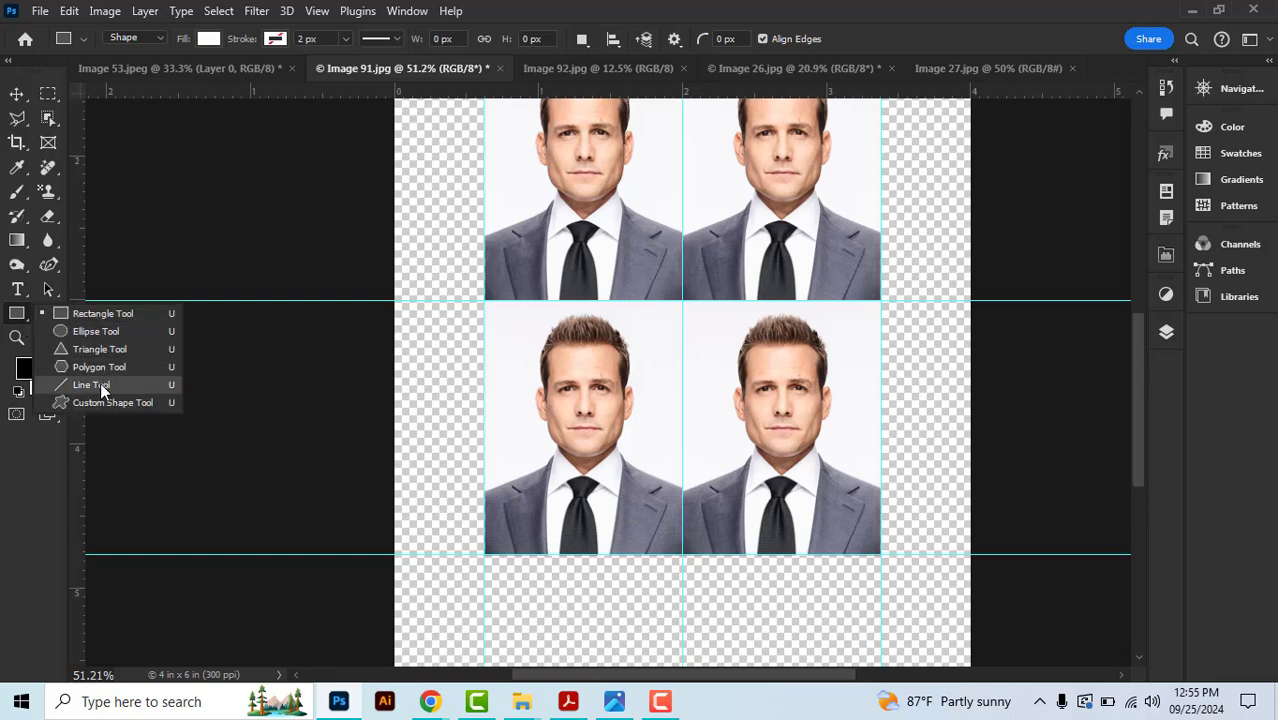
left_click(100, 386)
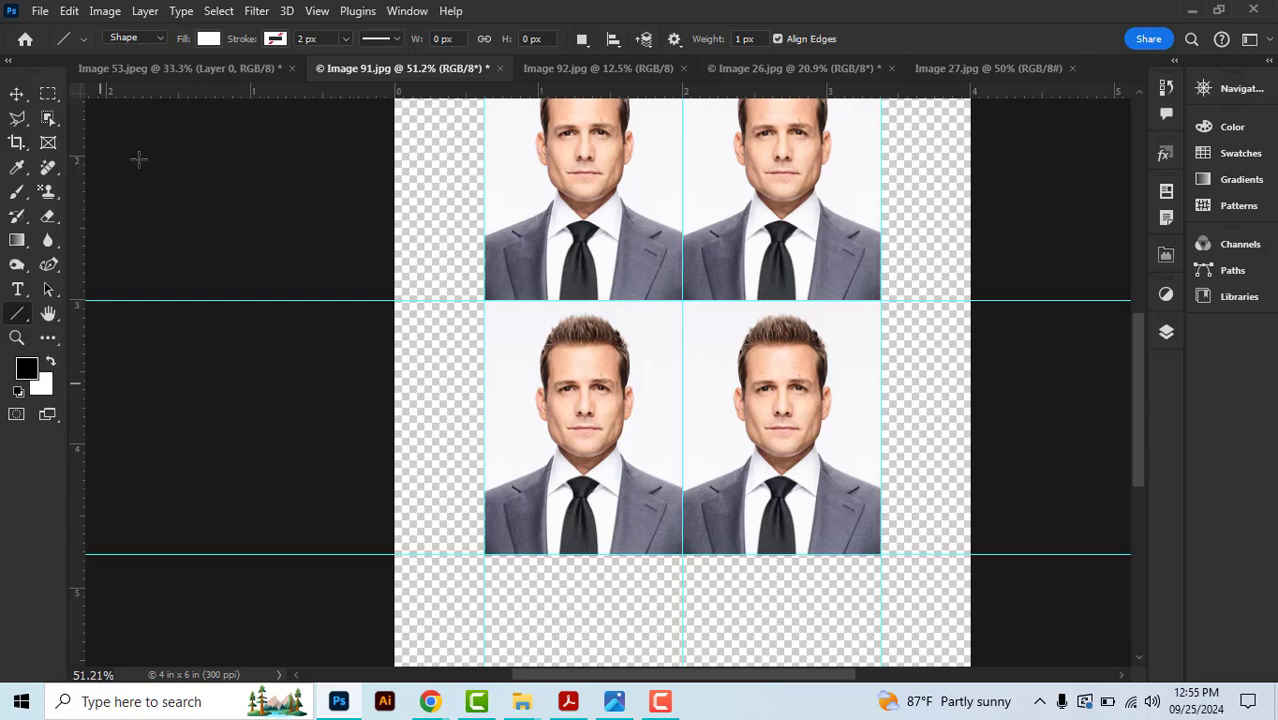
left_click(143, 41)
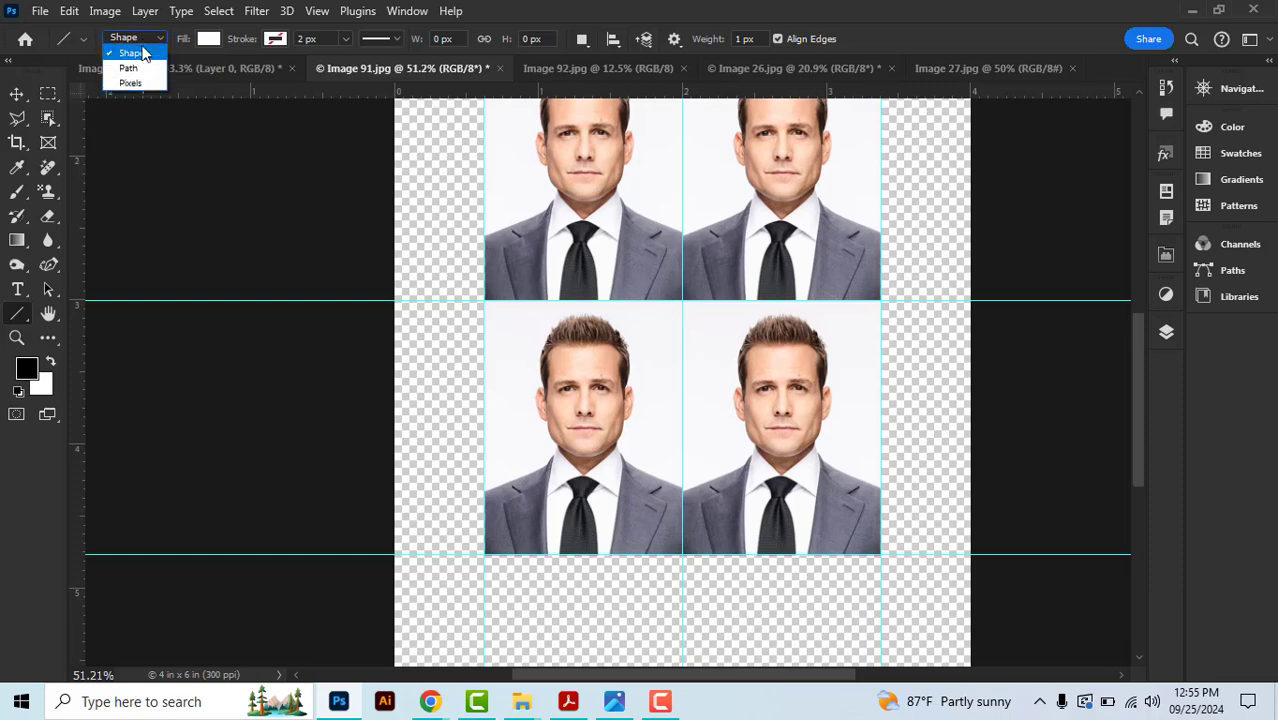
left_click(138, 53)
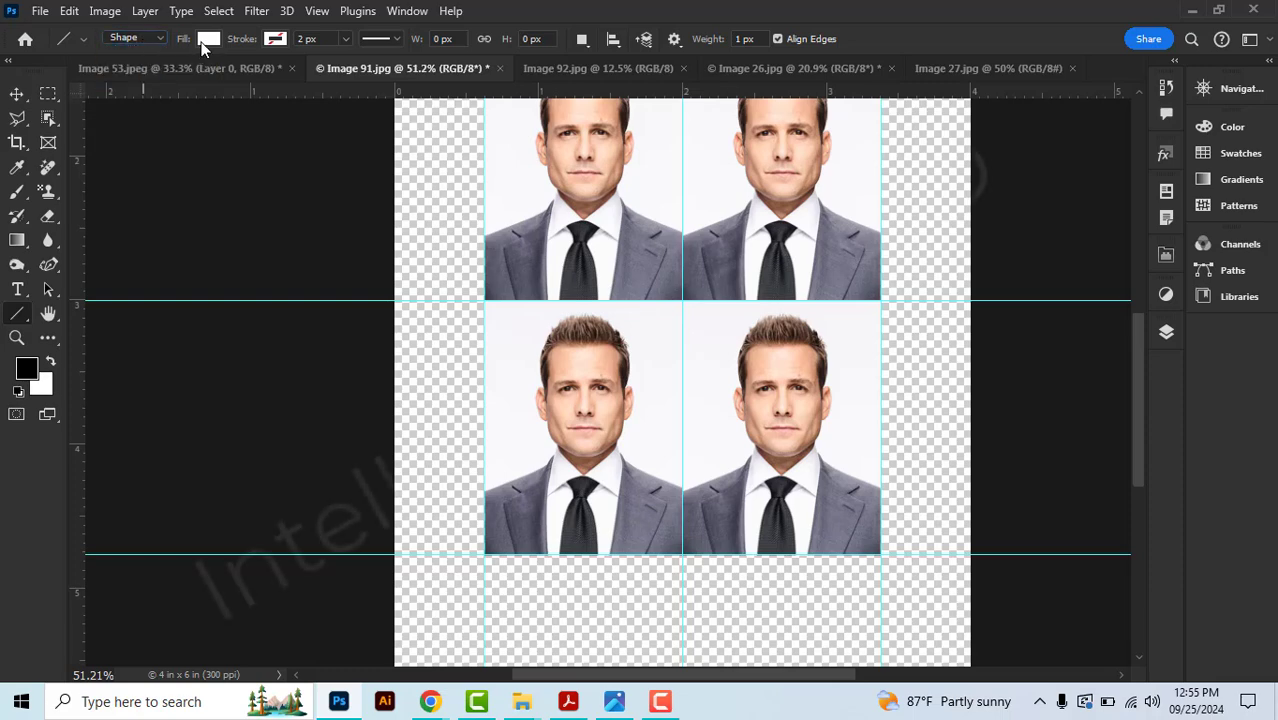
left_click(205, 42)
left_click(100, 74)
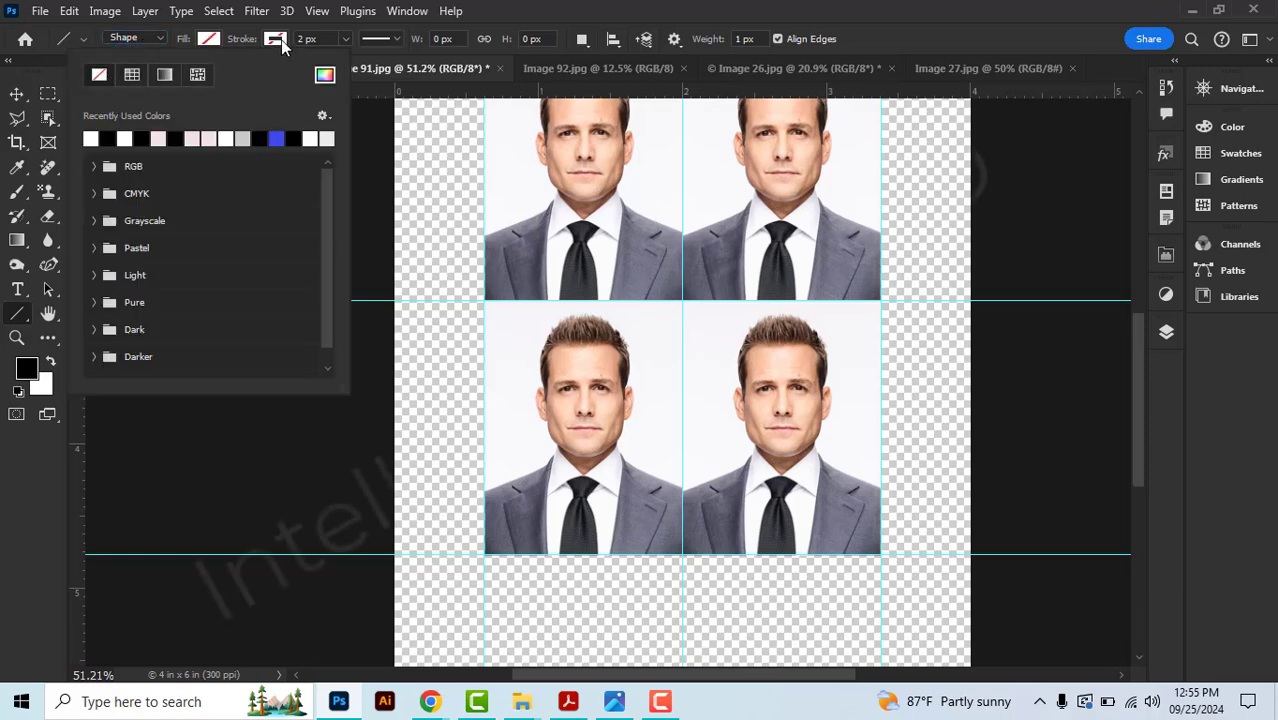
left_click(276, 40)
left_click(175, 138)
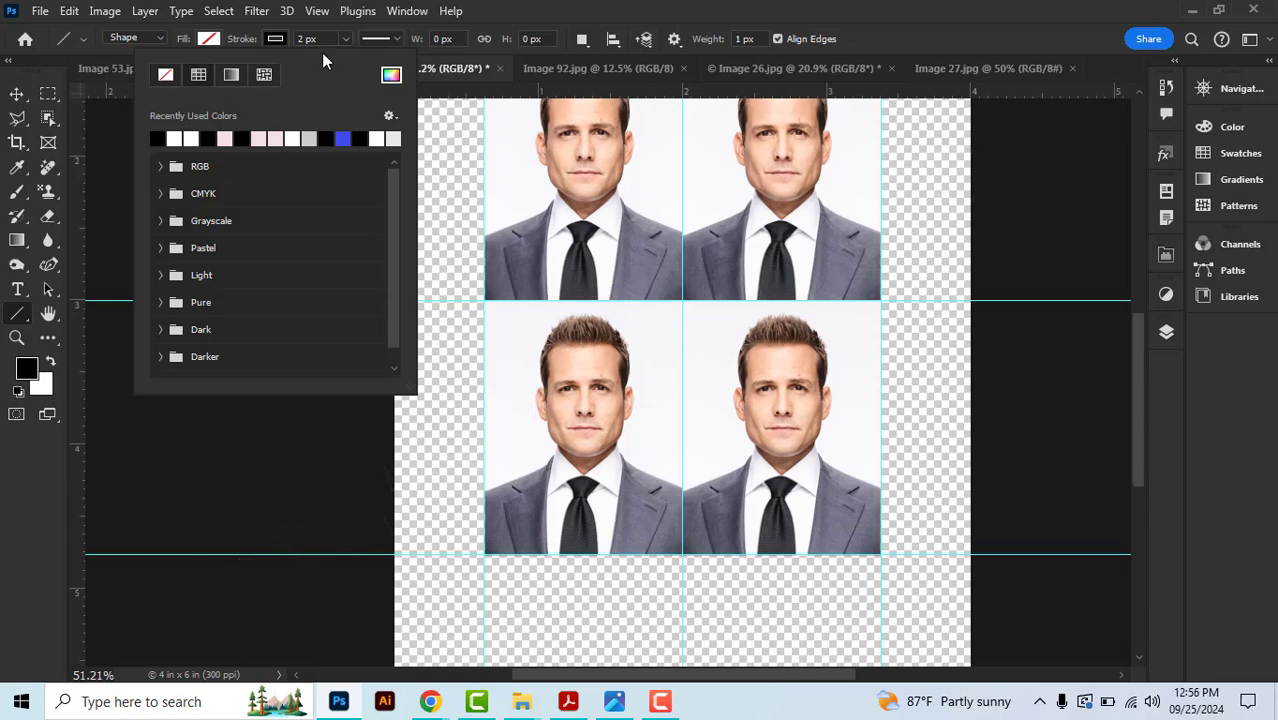
left_click(322, 40)
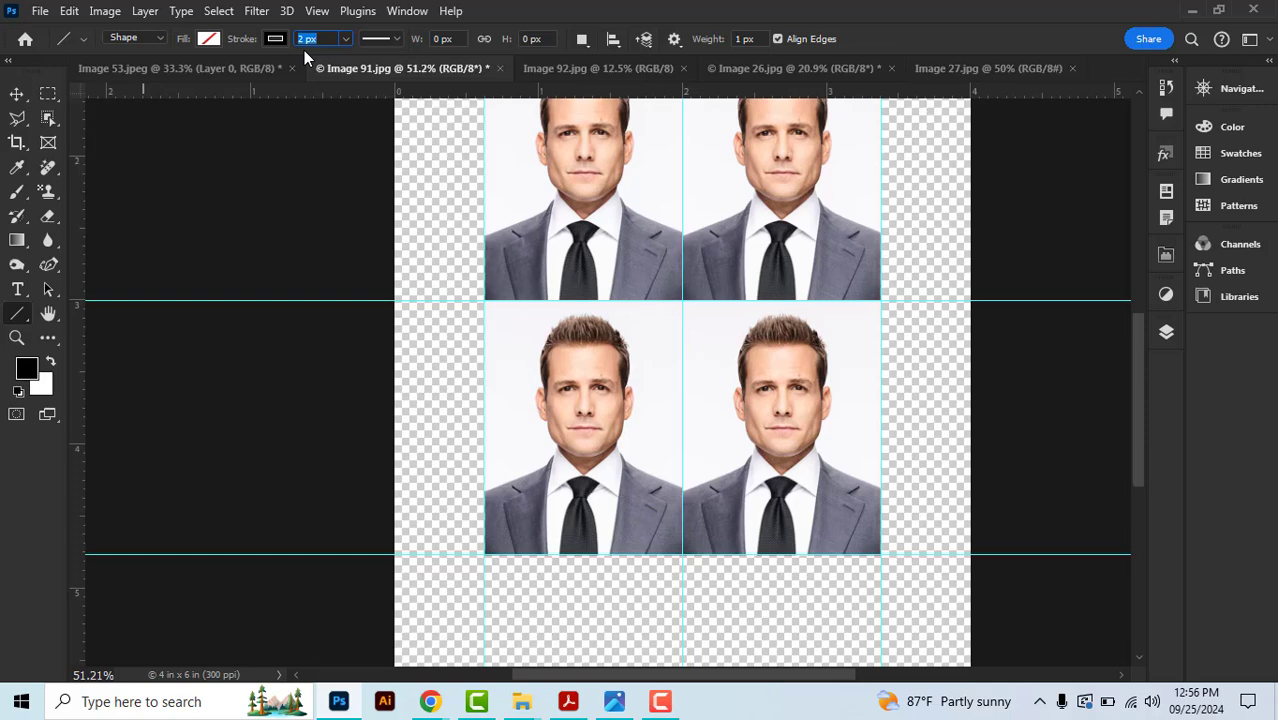
key("Return")
Step: Draw crop marks outward from the portrait block's bottom-left corner, about 43 px horizontally and about 41 px vertically
scroll(517, 307, "left", 1)
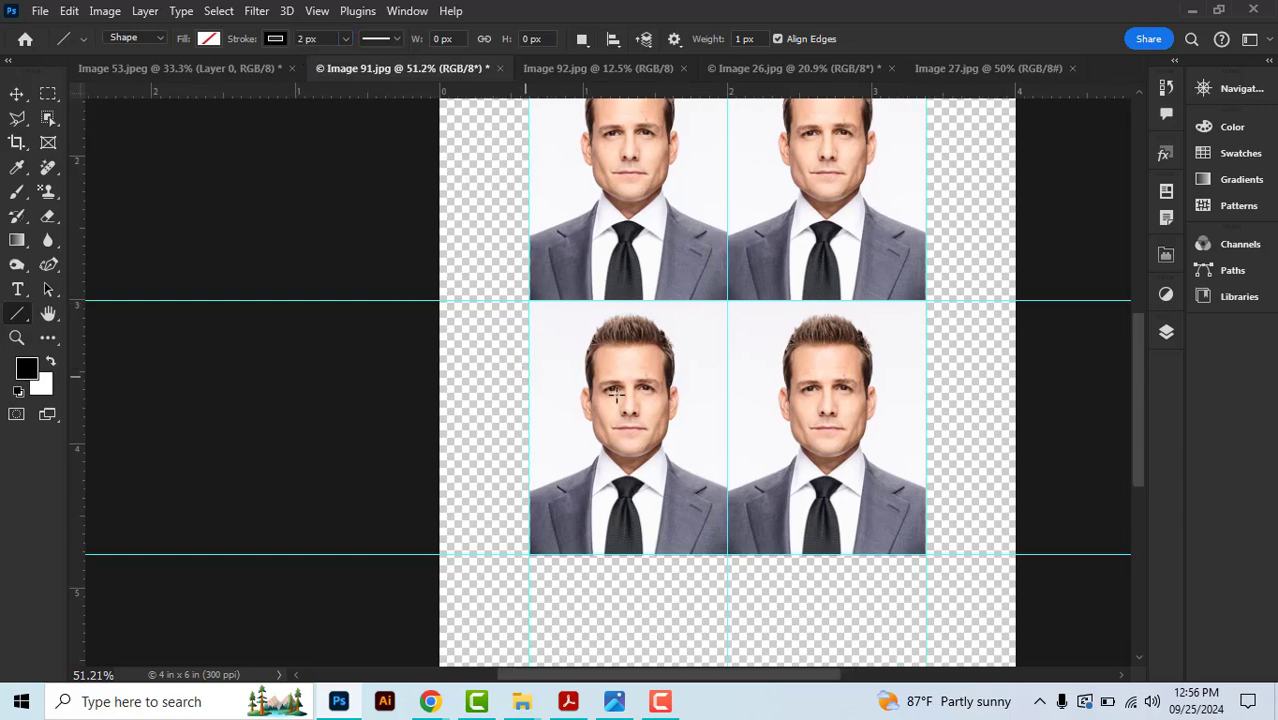
scroll(612, 395, "up", 1)
scroll(529, 586, "up", 2)
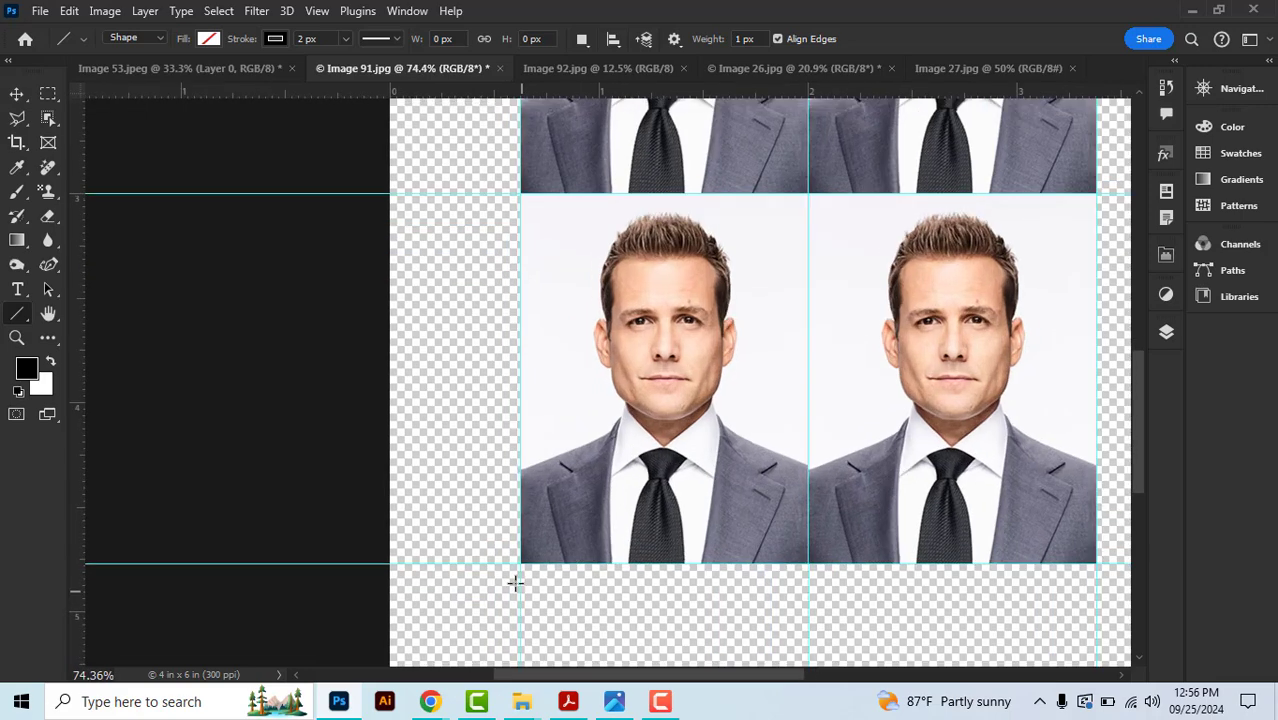
left_click_drag(489, 564, 520, 565)
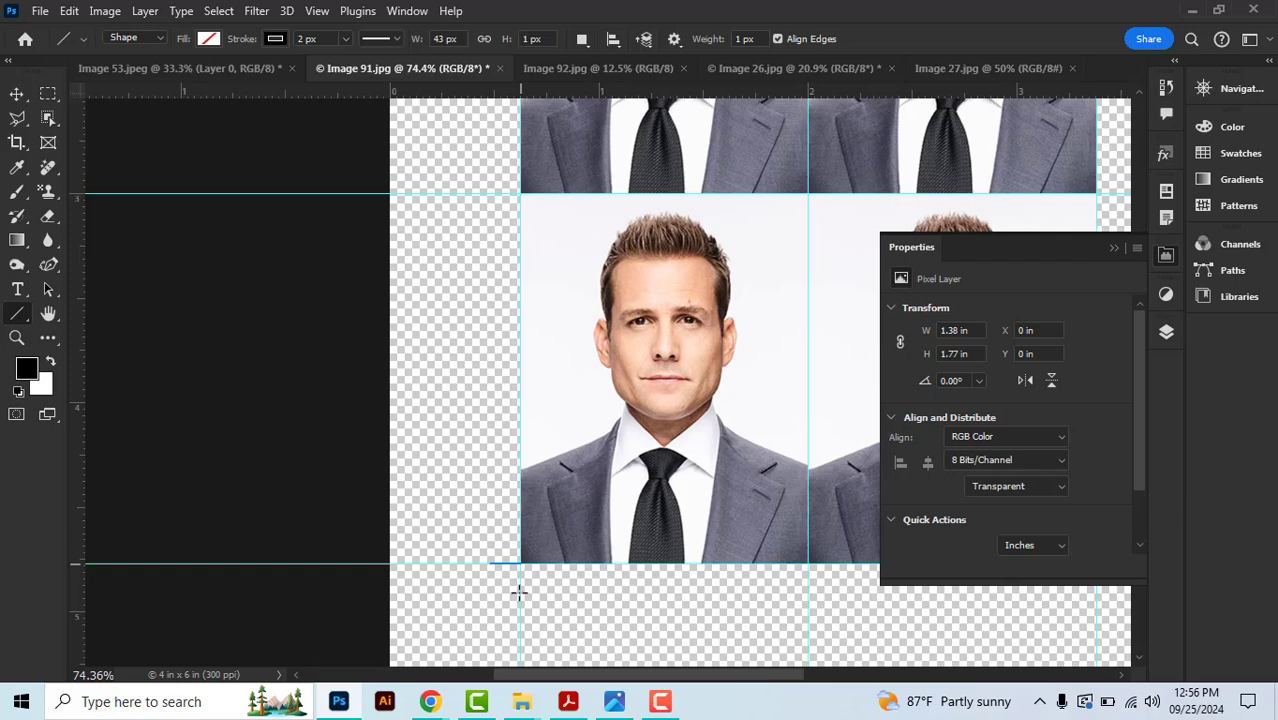
left_click_drag(519, 566, 519, 596)
Step: Draw a vertical crop mark about 44 px long below the centre seam, plus vertical and horizontal marks at the block's bottom-right corner
left_click_drag(663, 592, 634, 593)
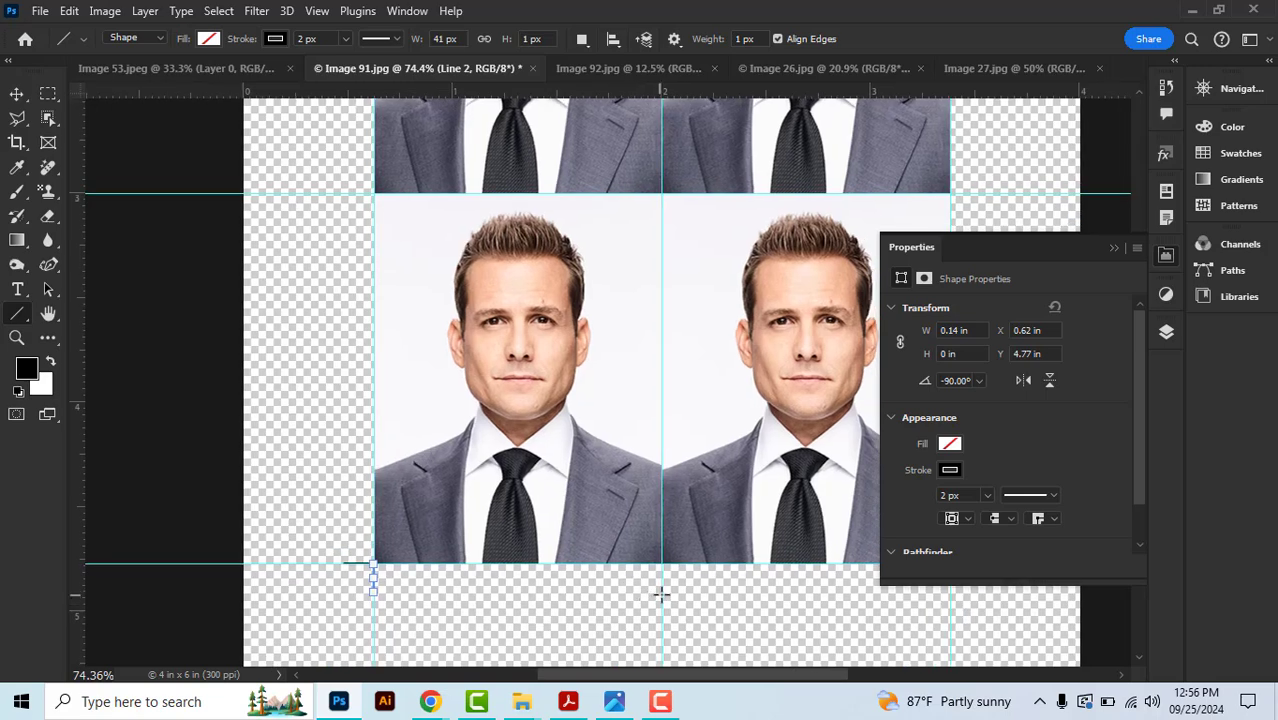
mouse_move(661, 566)
left_mouse_down()
mouse_move(661, 594)
mouse_move(571, 576)
left_mouse_up()
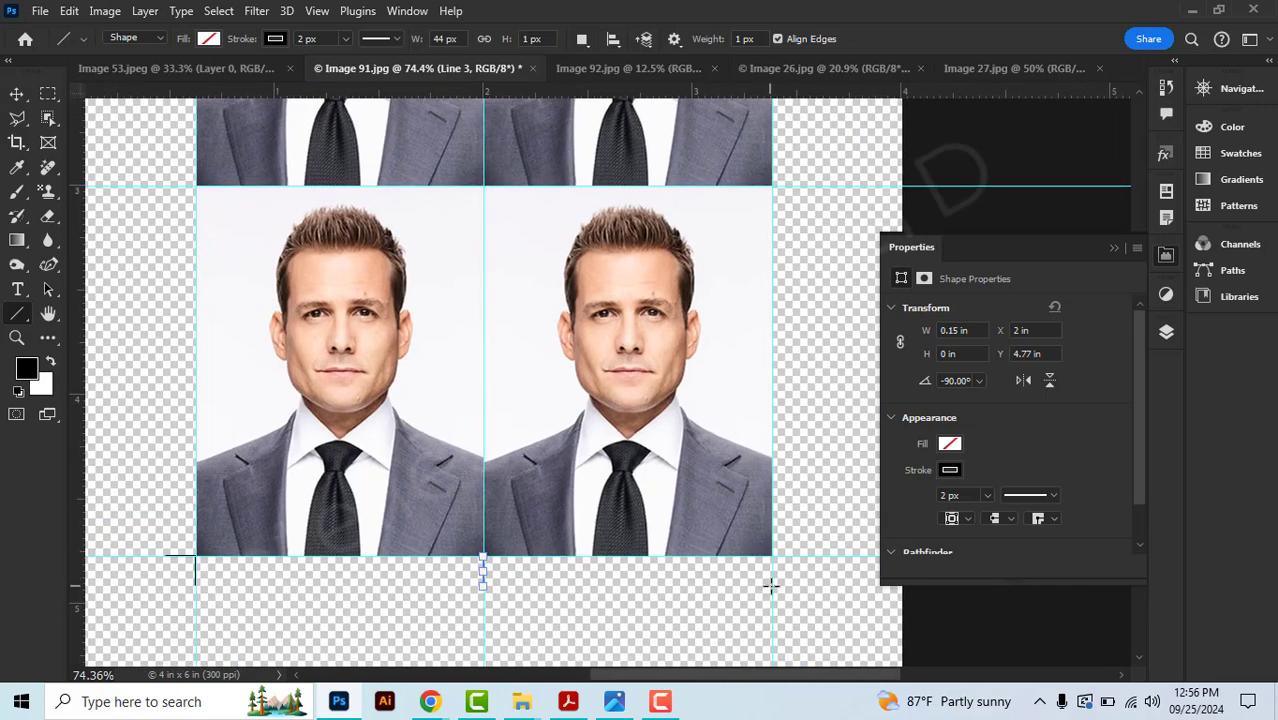
mouse_move(771, 588)
left_mouse_down()
mouse_move(771, 556)
mouse_move(786, 556)
mouse_move(771, 556)
left_mouse_up()
scroll(803, 543, "down", 5)
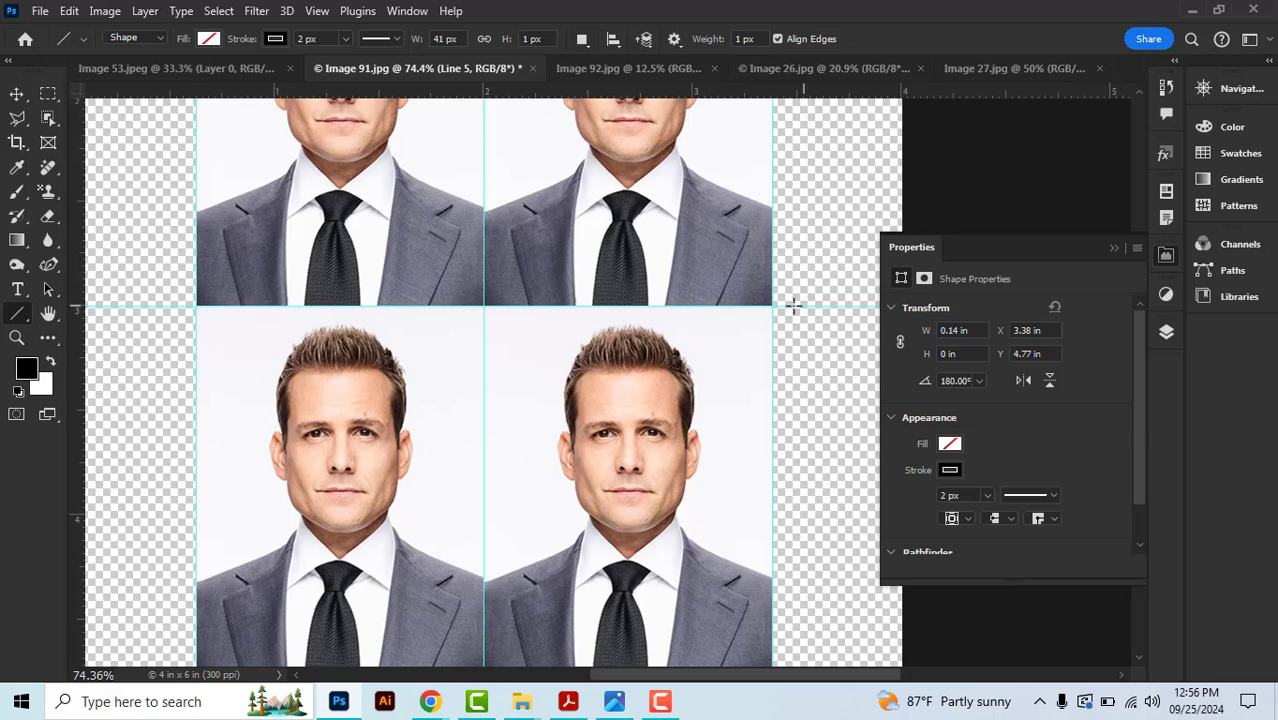
Step: Draw outward crop marks at the middle seam's right end (about 45 px), the portrait block's top-right corner, and above the centre seam (about 46 px)
mouse_move(805, 305)
left_mouse_down()
mouse_move(771, 305)
mouse_move(776, 334)
left_mouse_up()
scroll(778, 335, "up", 2)
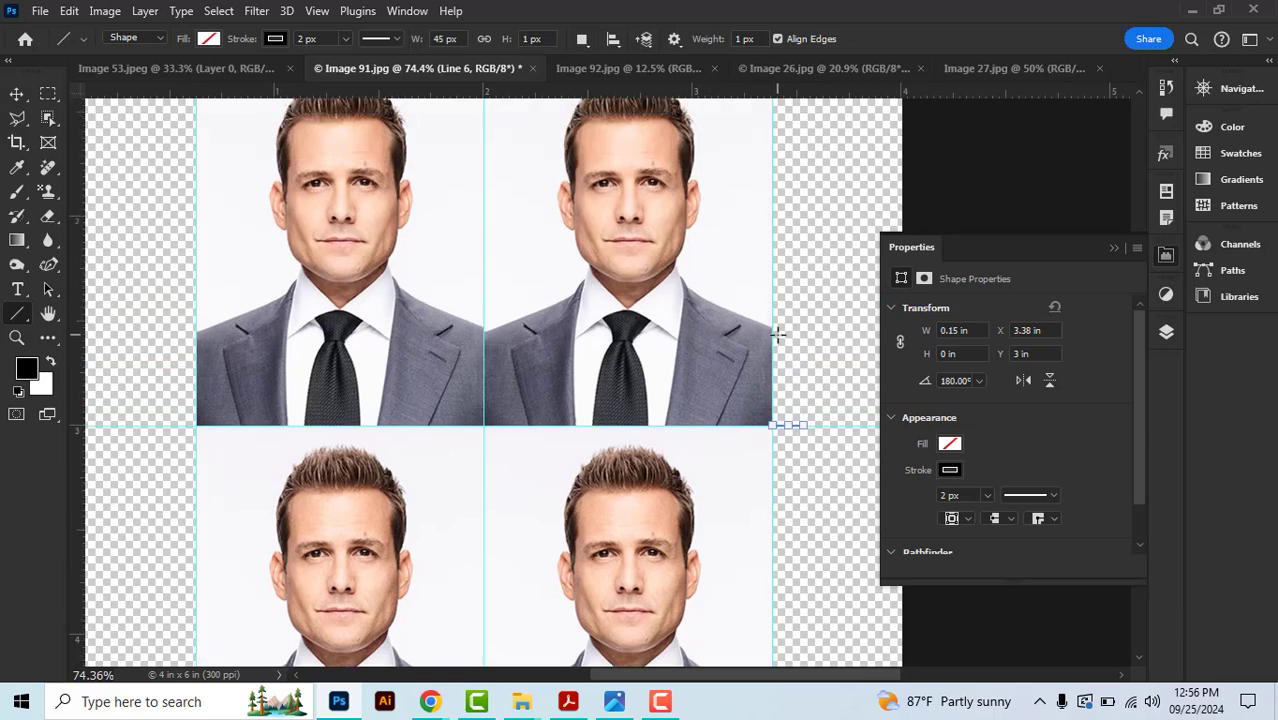
scroll(778, 335, "up", 4)
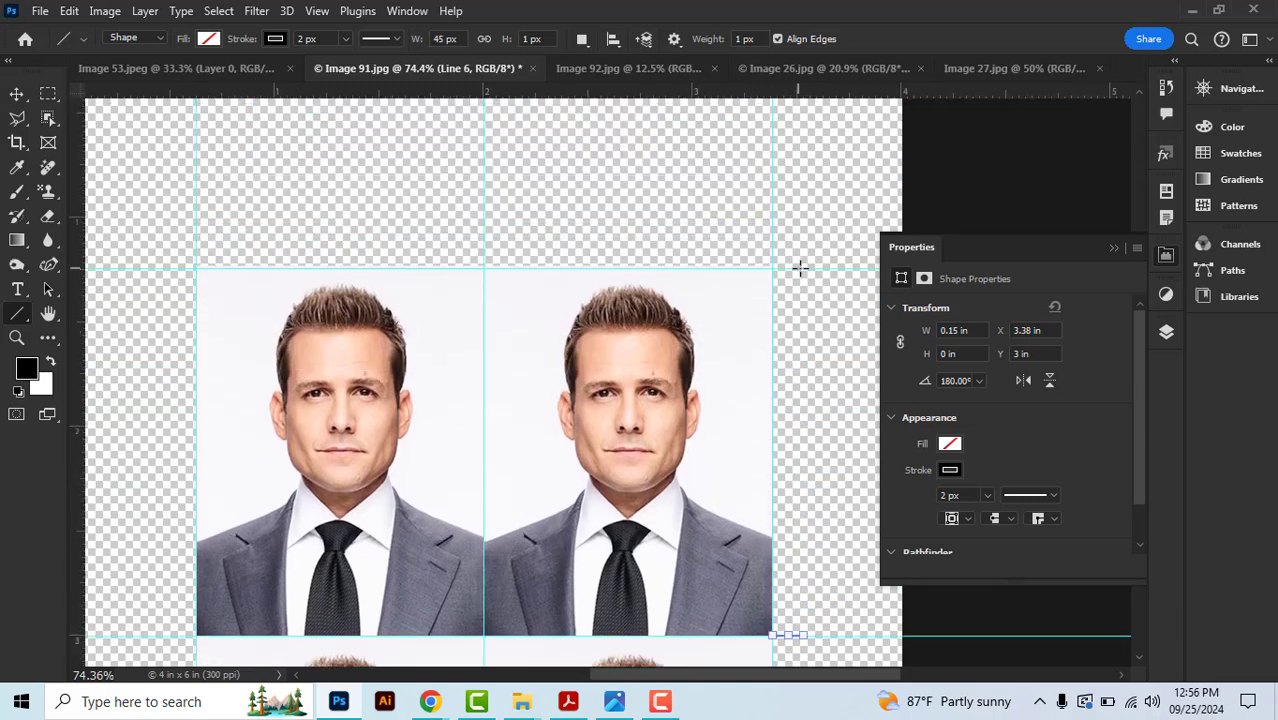
left_click_drag(797, 268, 771, 268)
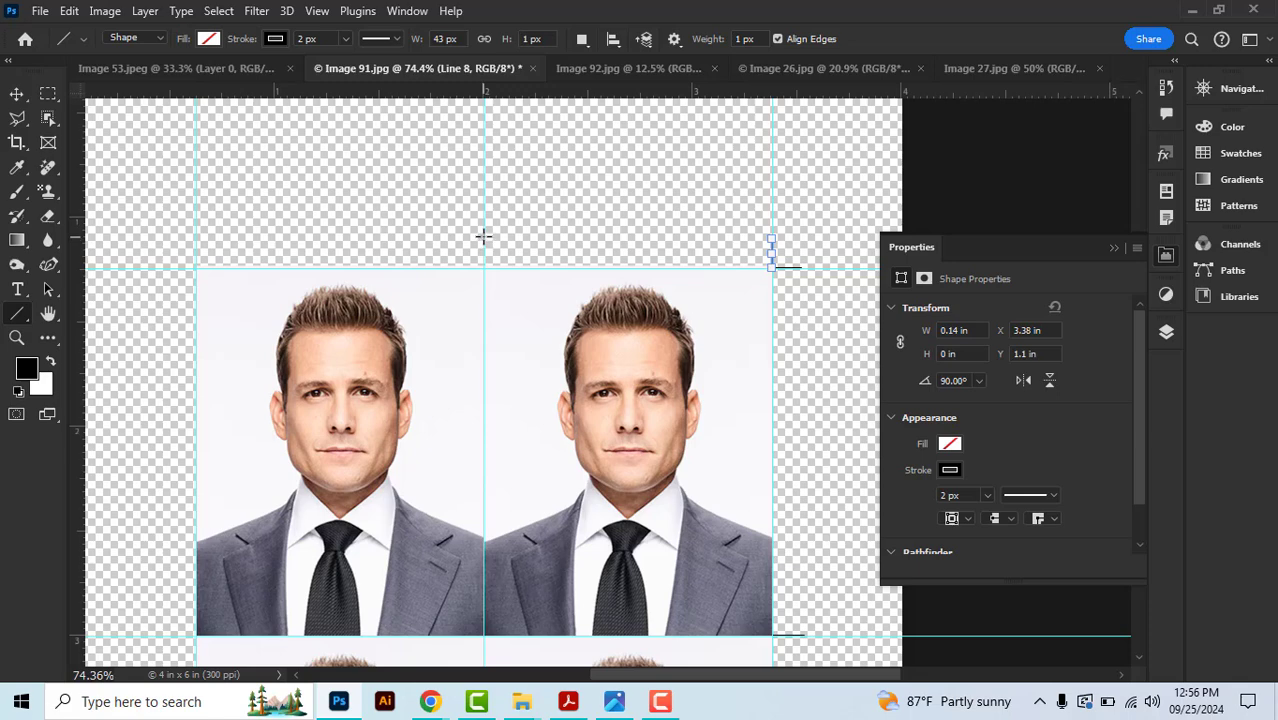
left_click_drag(483, 236, 483, 268)
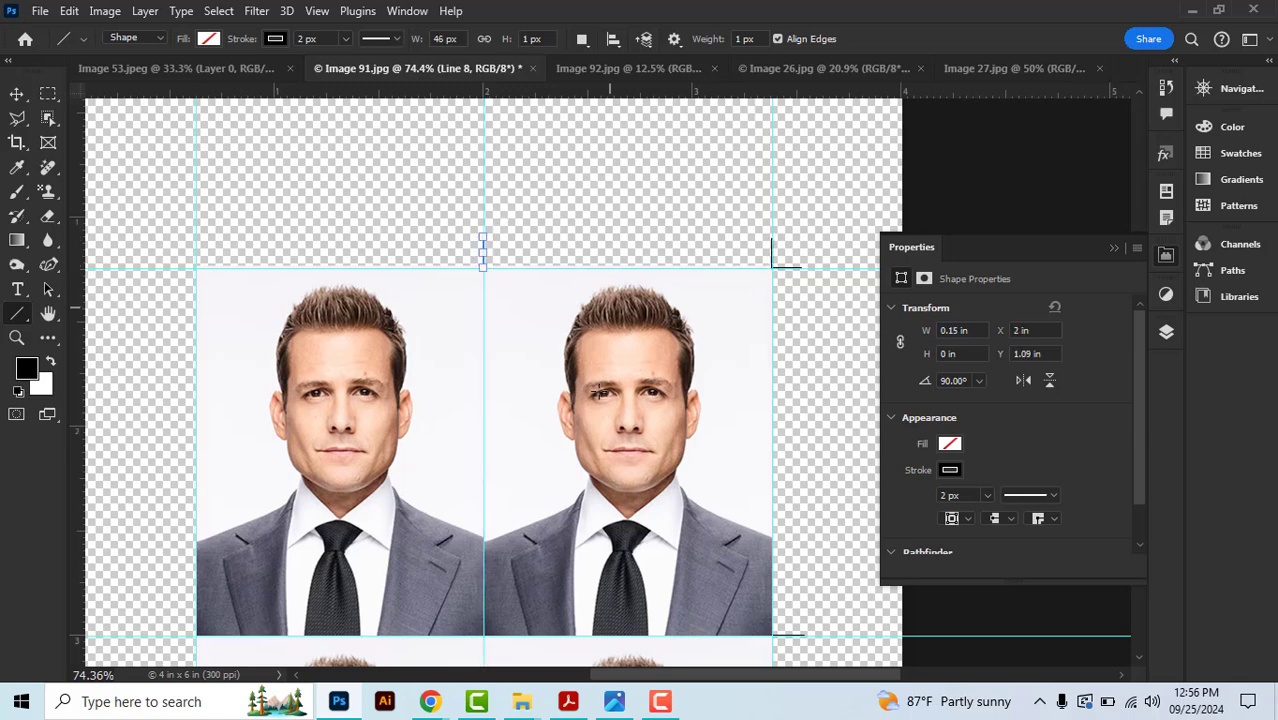
Step: Draw vertical and horizontal crop marks at the portrait block's top-left corner, plus one about 43 px long at the middle seam's left end
scroll(670, 316, "left", 4)
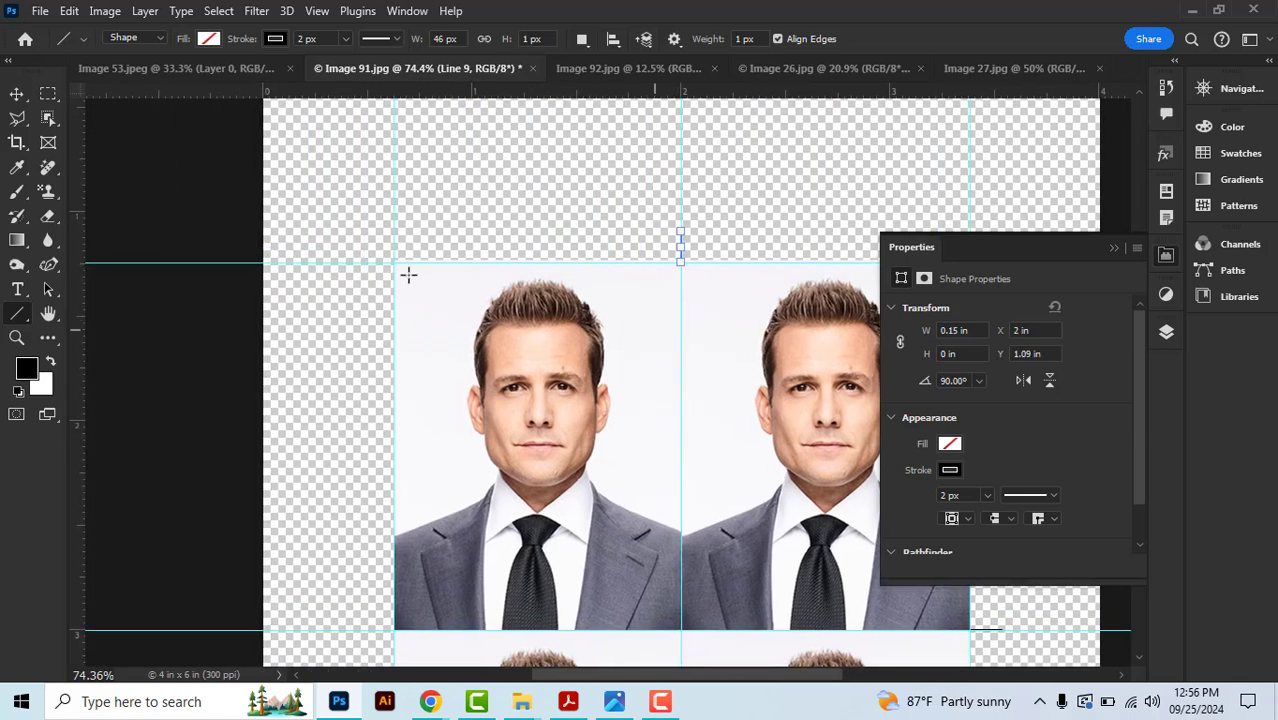
mouse_move(394, 230)
left_mouse_down()
mouse_move(393, 263)
mouse_move(370, 260)
mouse_move(394, 263)
left_mouse_up()
scroll(370, 400, "down", 5)
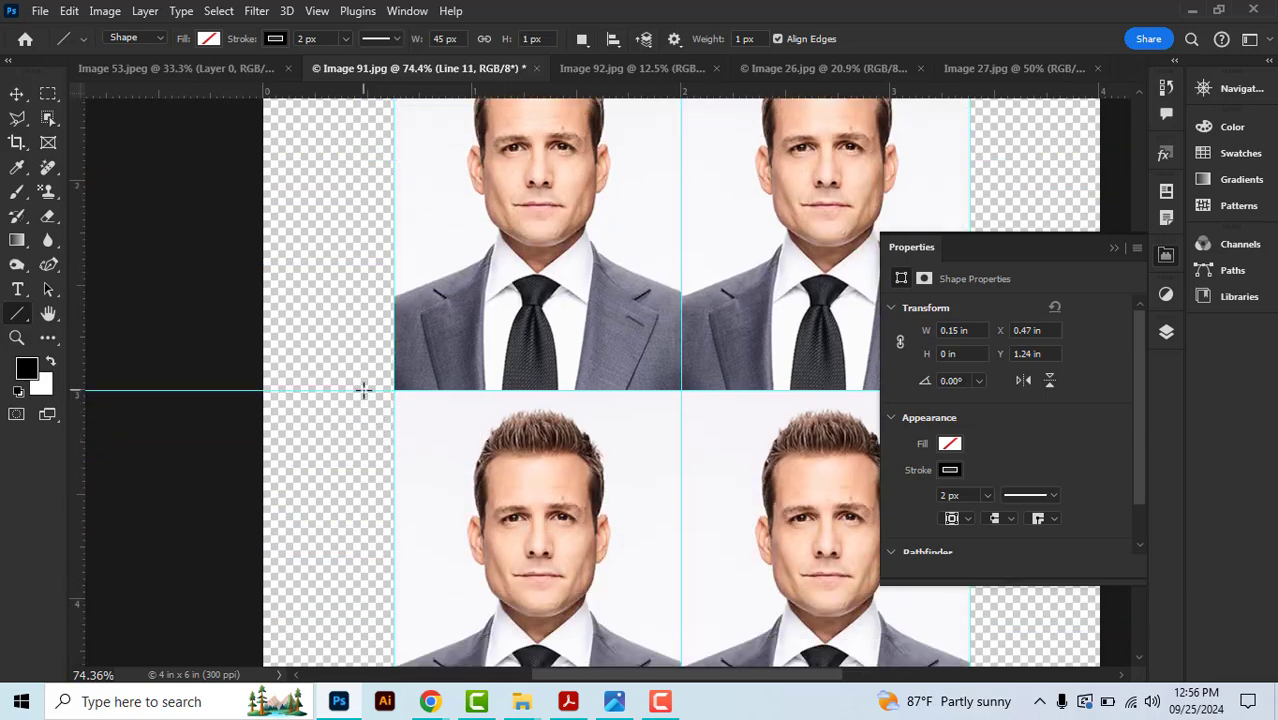
left_click_drag(365, 390, 395, 390)
scroll(495, 487, "down", 5)
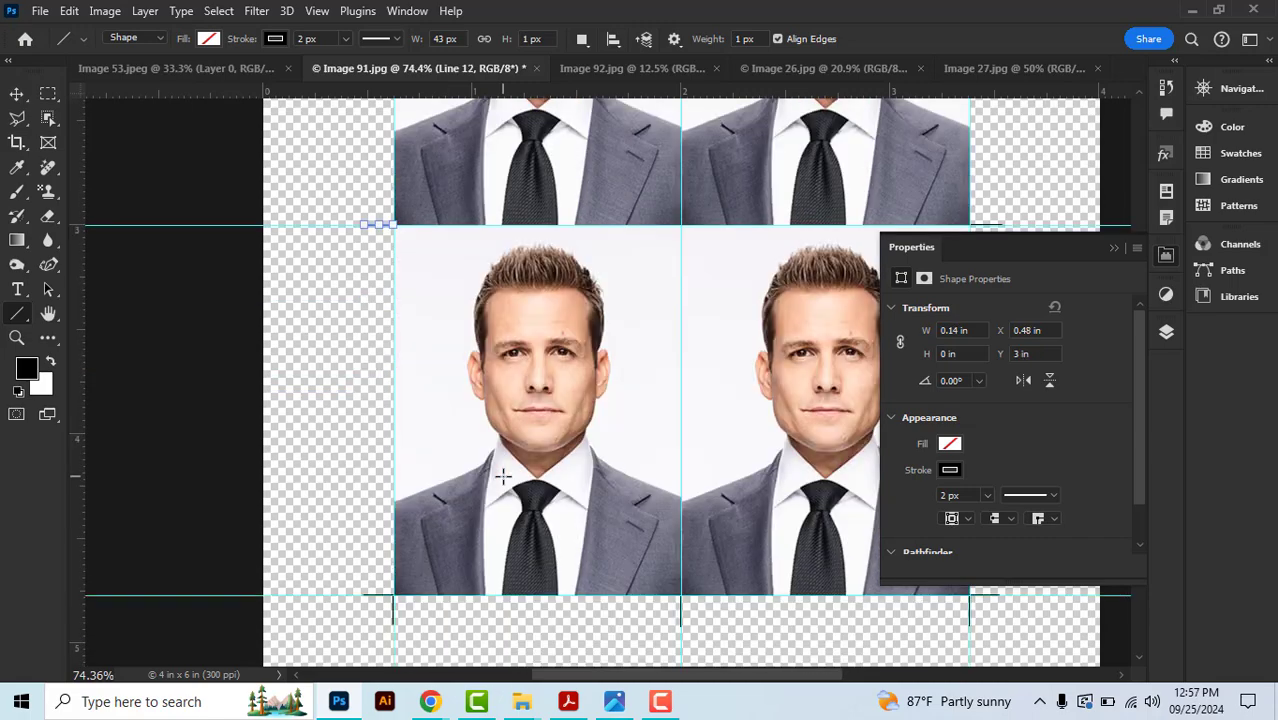
scroll(503, 476, "up", 4)
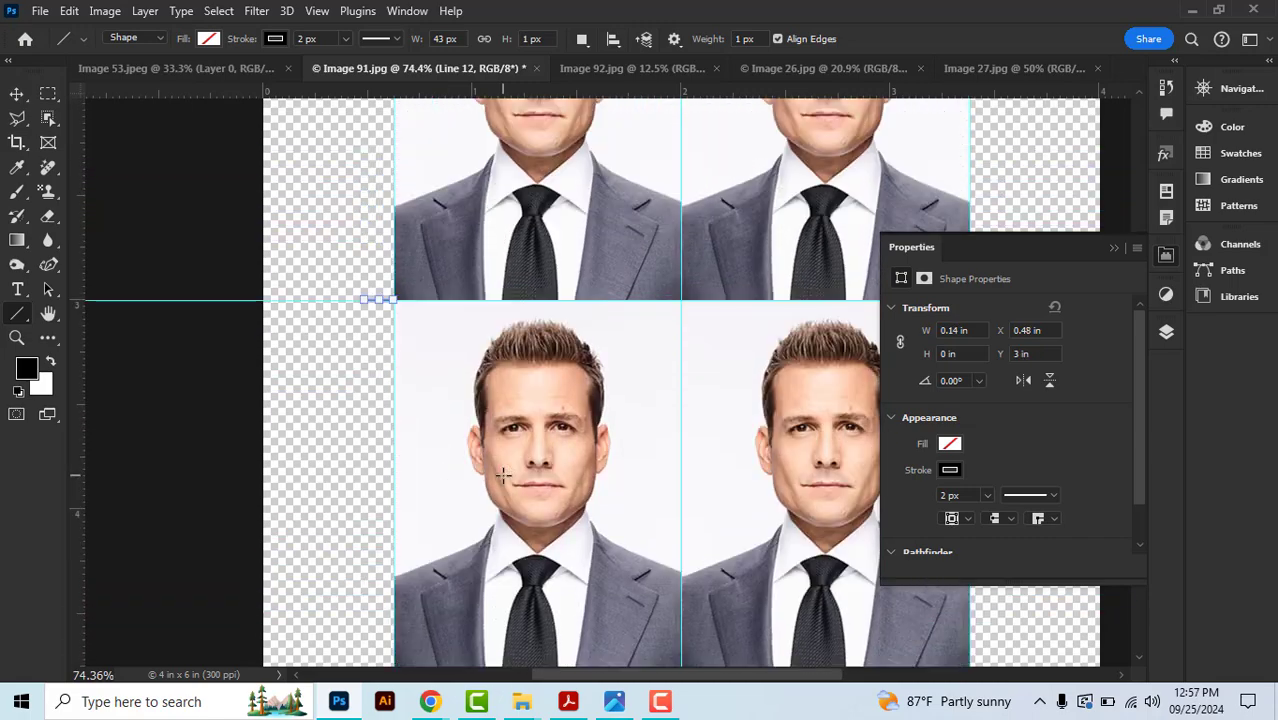
left_click(1114, 247)
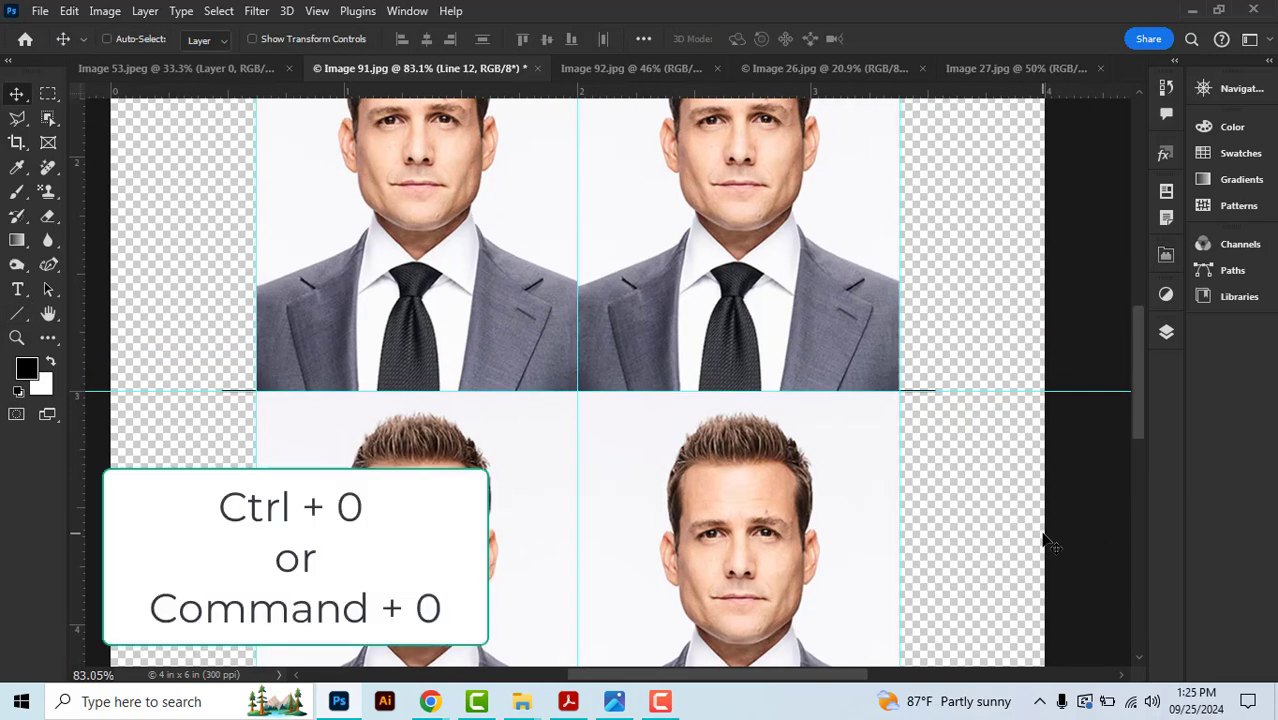
Step: Hide the guides to check the crop marks on the whole sheet, and show the guides again
key("ctrl+0")
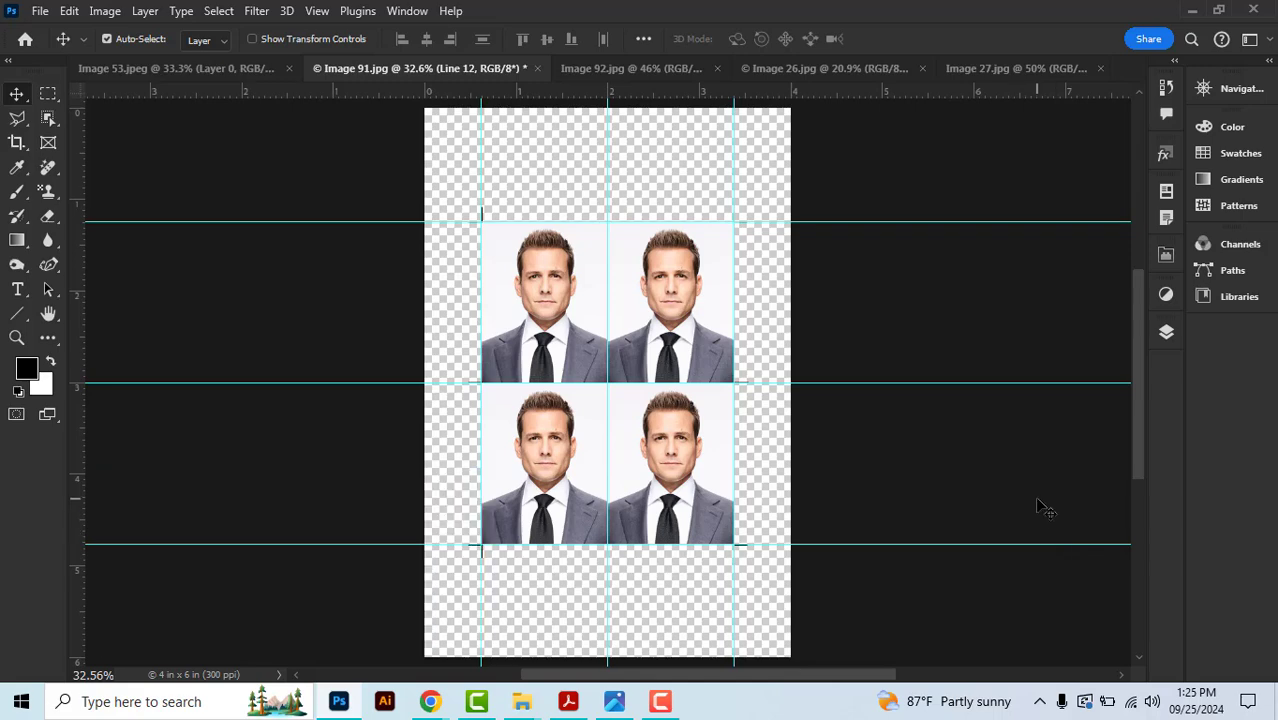
key("ctrl+semicolon")
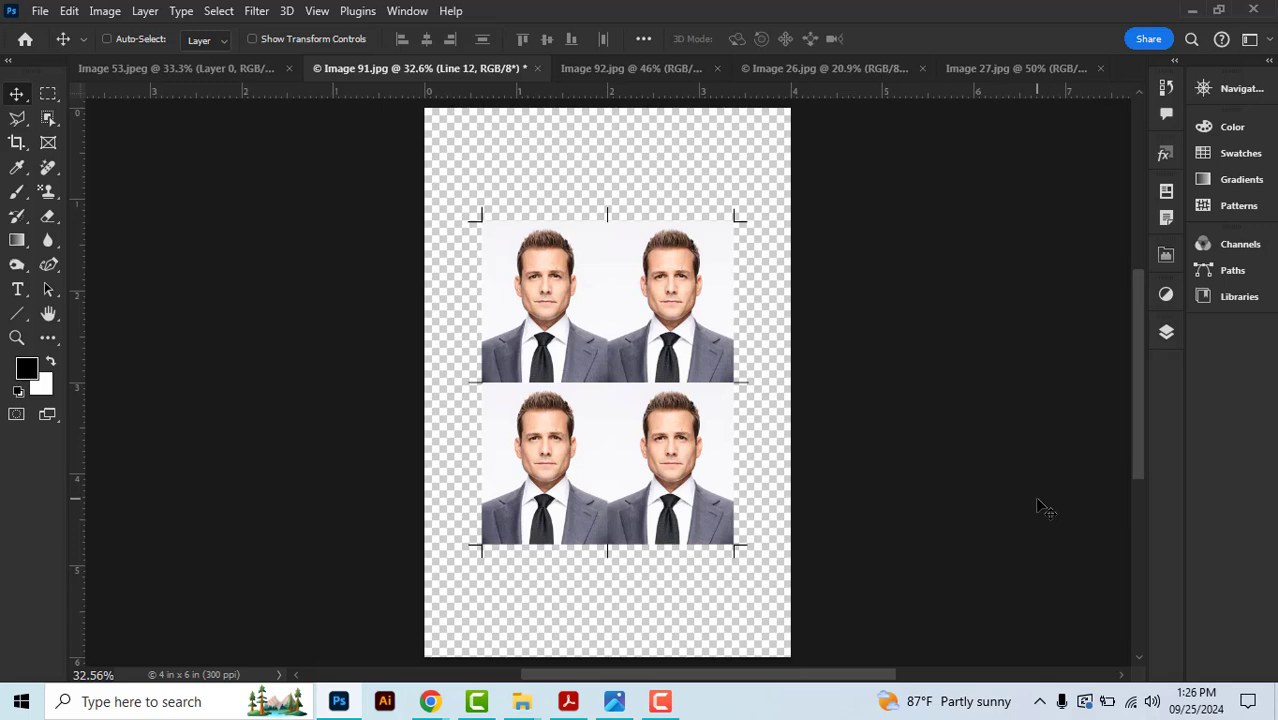
key("ctrl+semicolon")
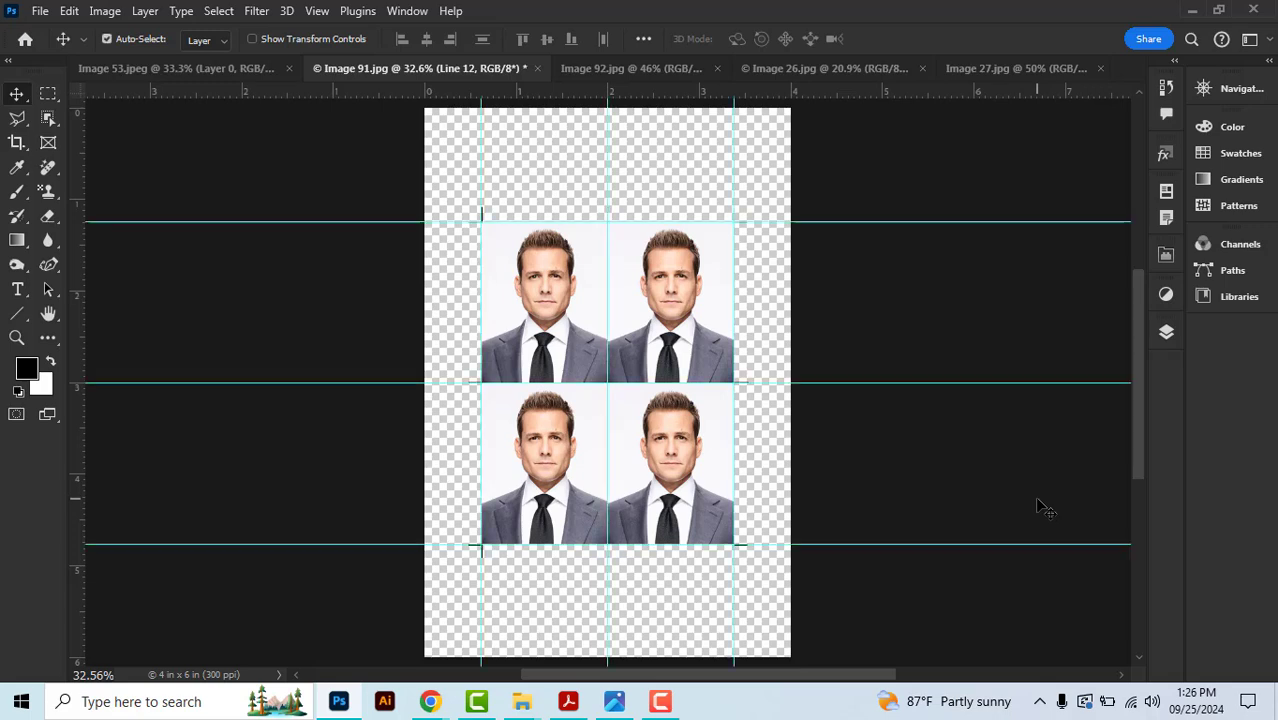
Step: Merge the shape layers Line 1 through Line 12 into a single shape layer
left_click(1166, 332)
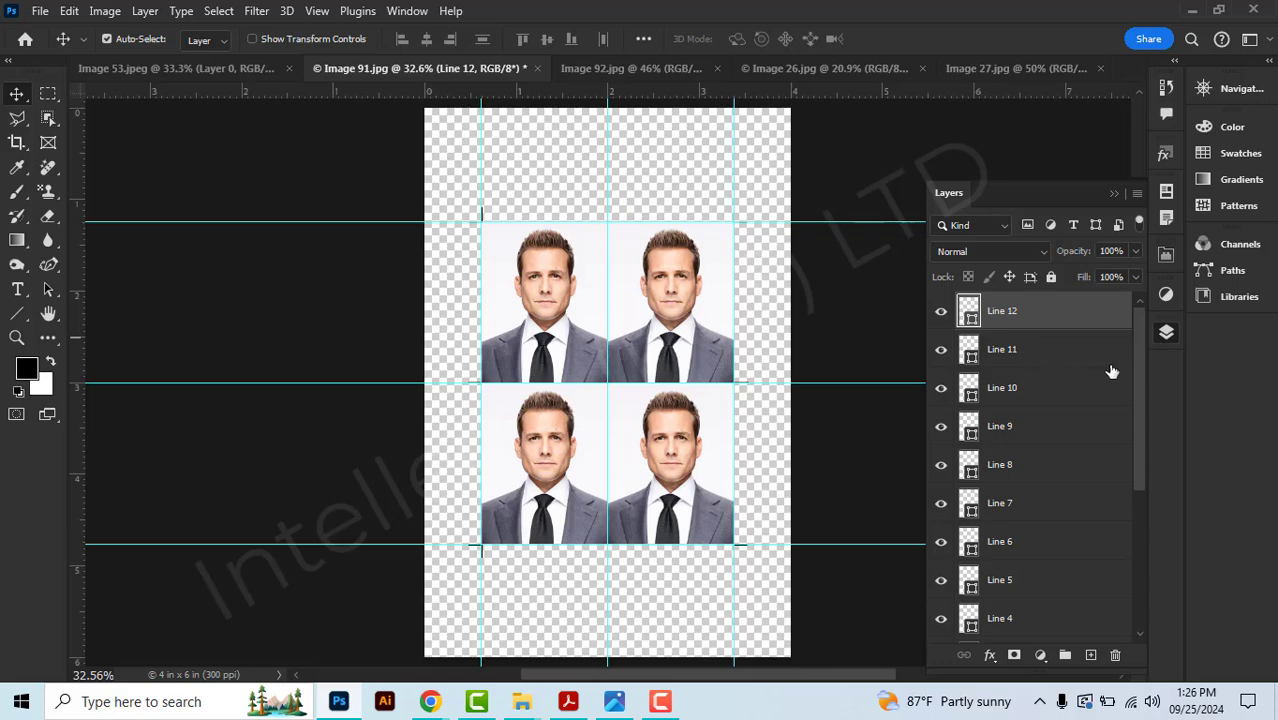
mouse_move(1142, 376)
left_mouse_down()
mouse_move(1142, 398)
mouse_move(1137, 373)
left_mouse_up()
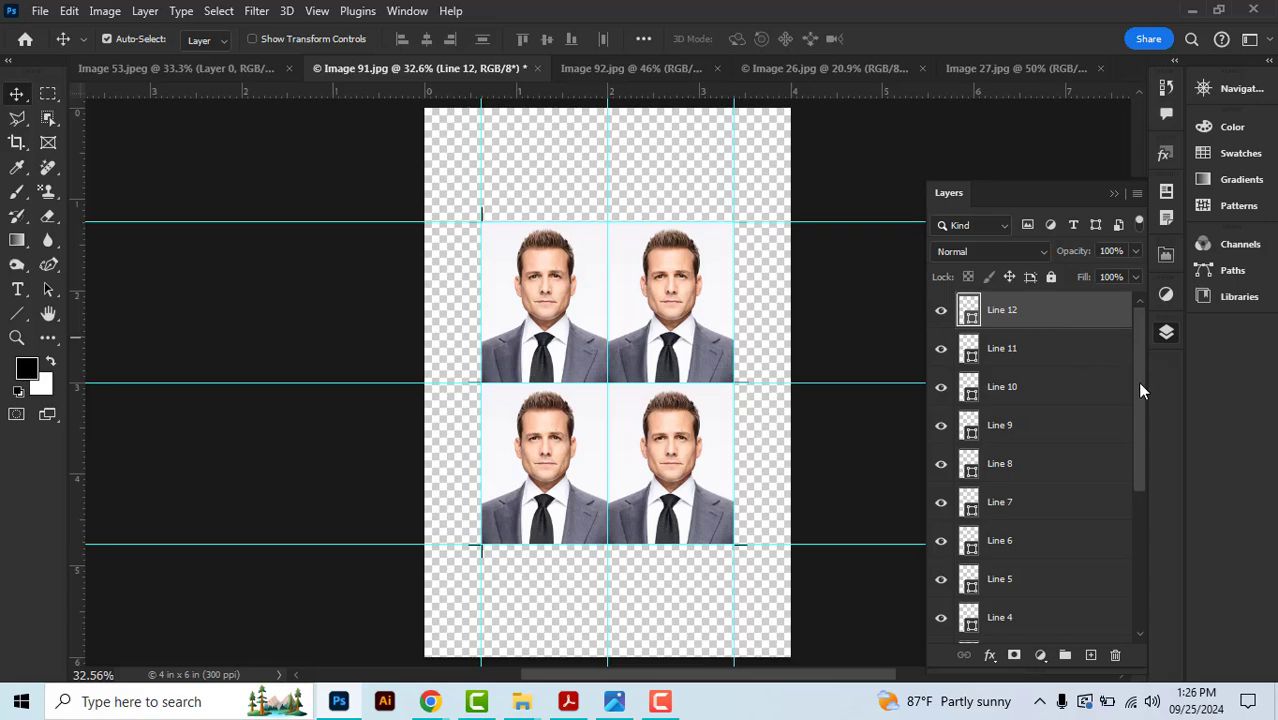
left_click_drag(1137, 381, 1150, 497)
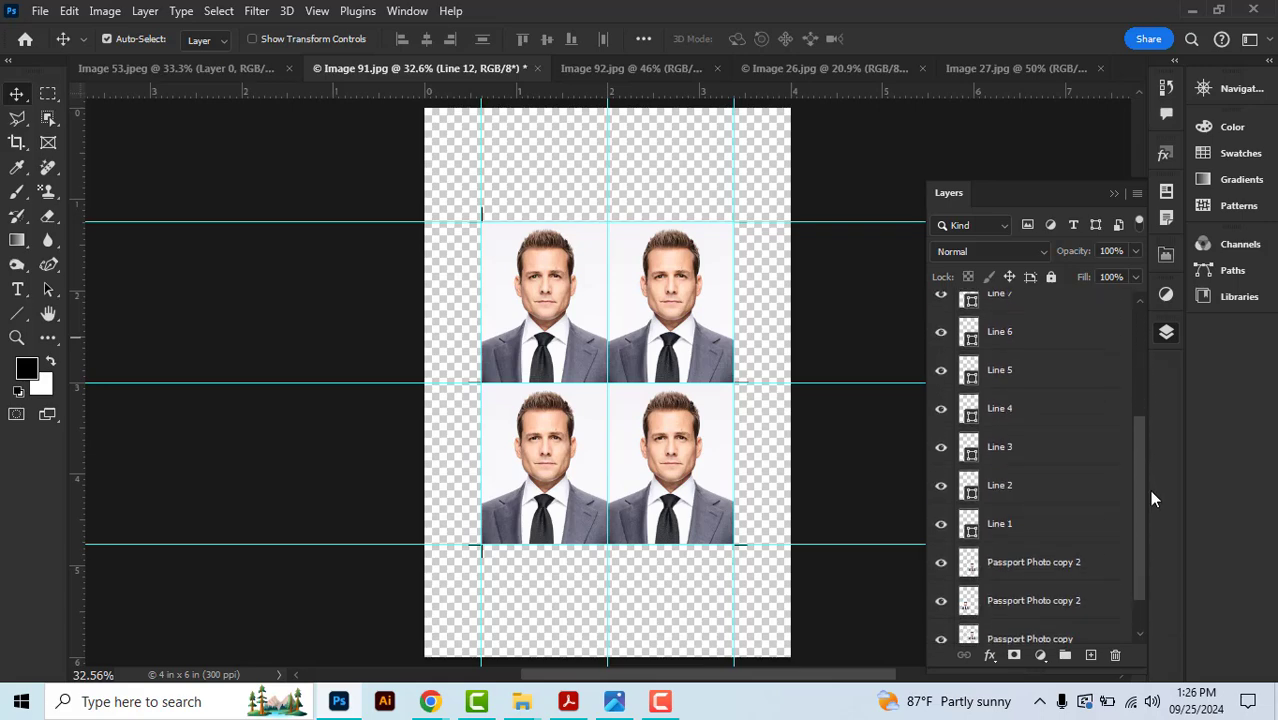
left_click(1078, 517, "shift")
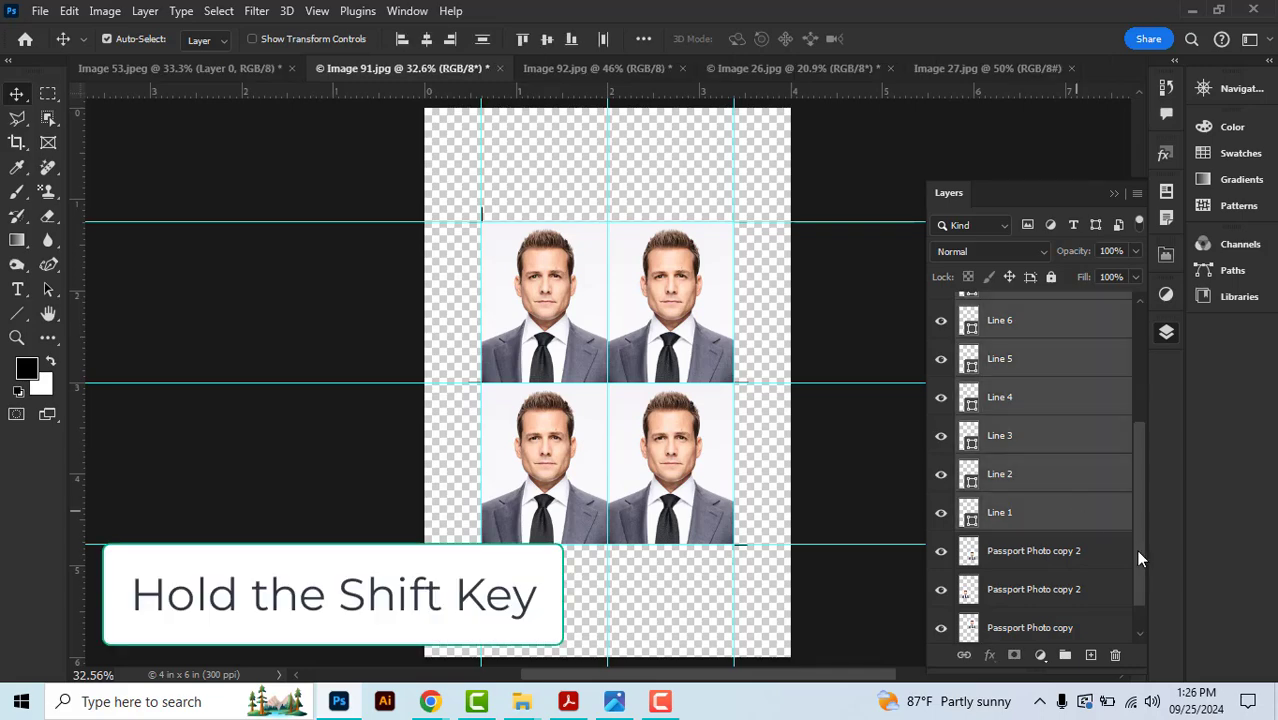
left_click_drag(1136, 549, 1143, 436)
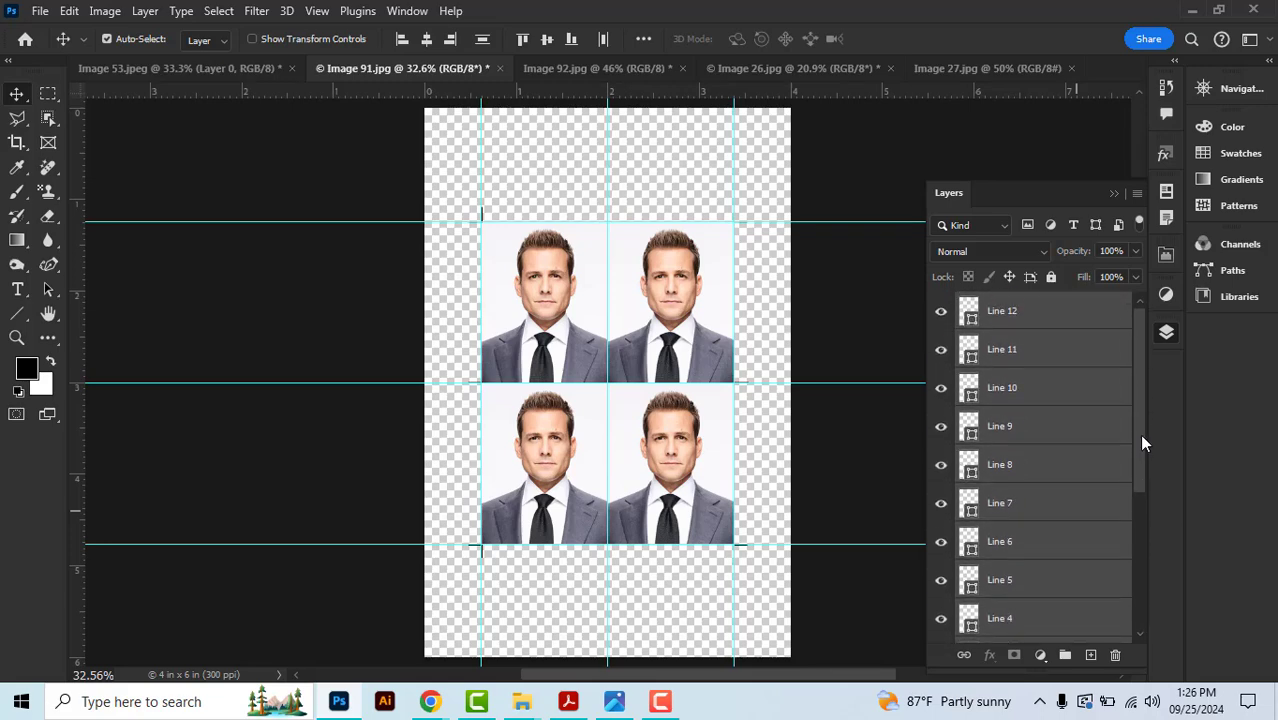
right_click(1090, 316)
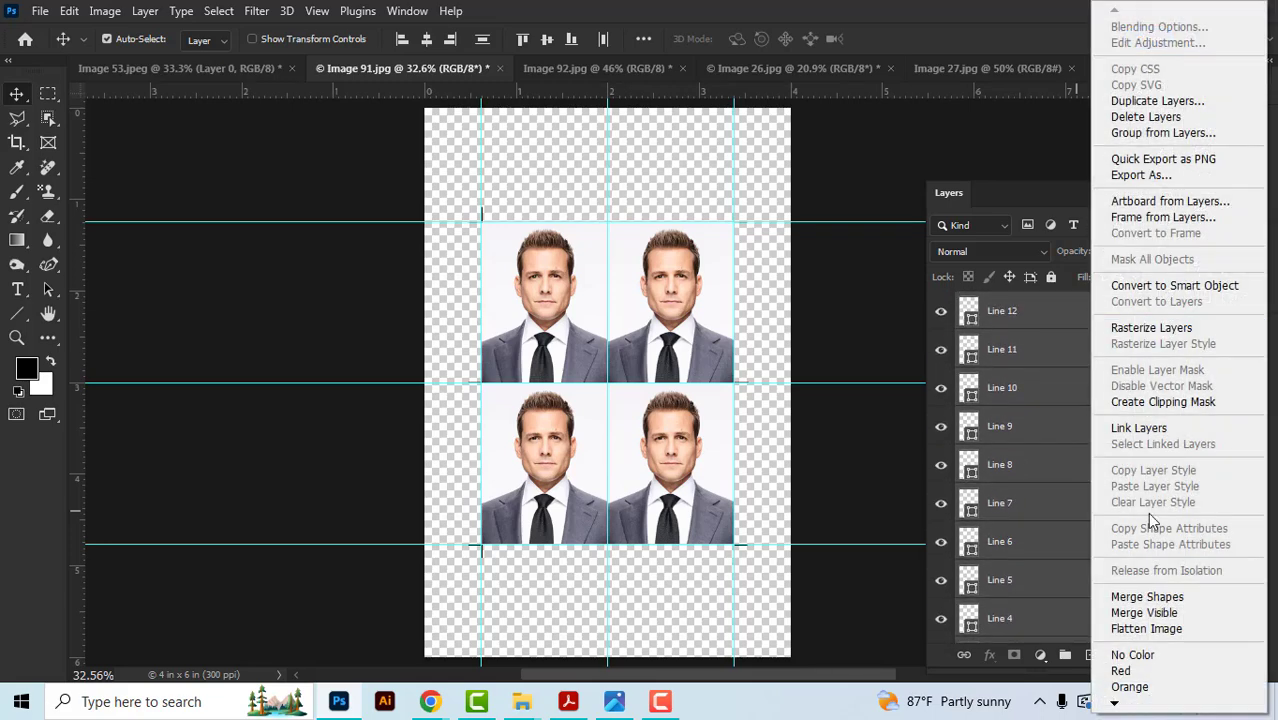
left_click(1205, 598)
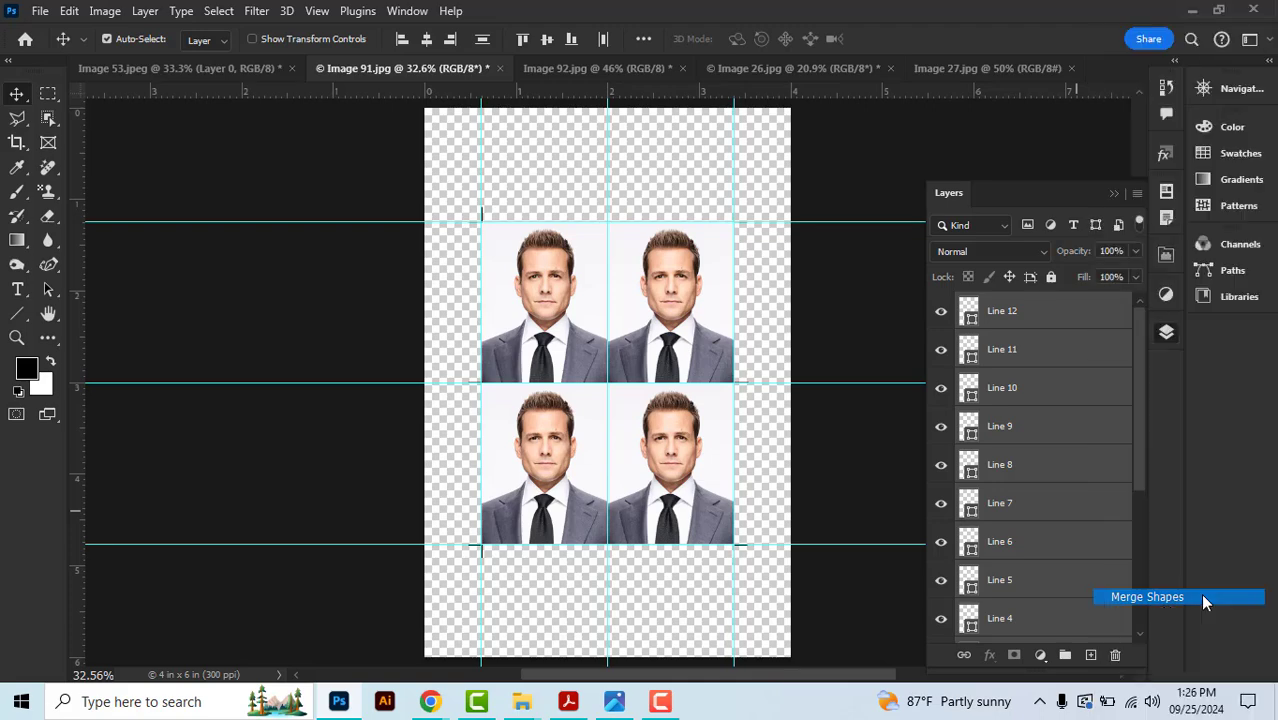
Step: Rename the merged line layer as Crop Lines
double_click(1003, 311)
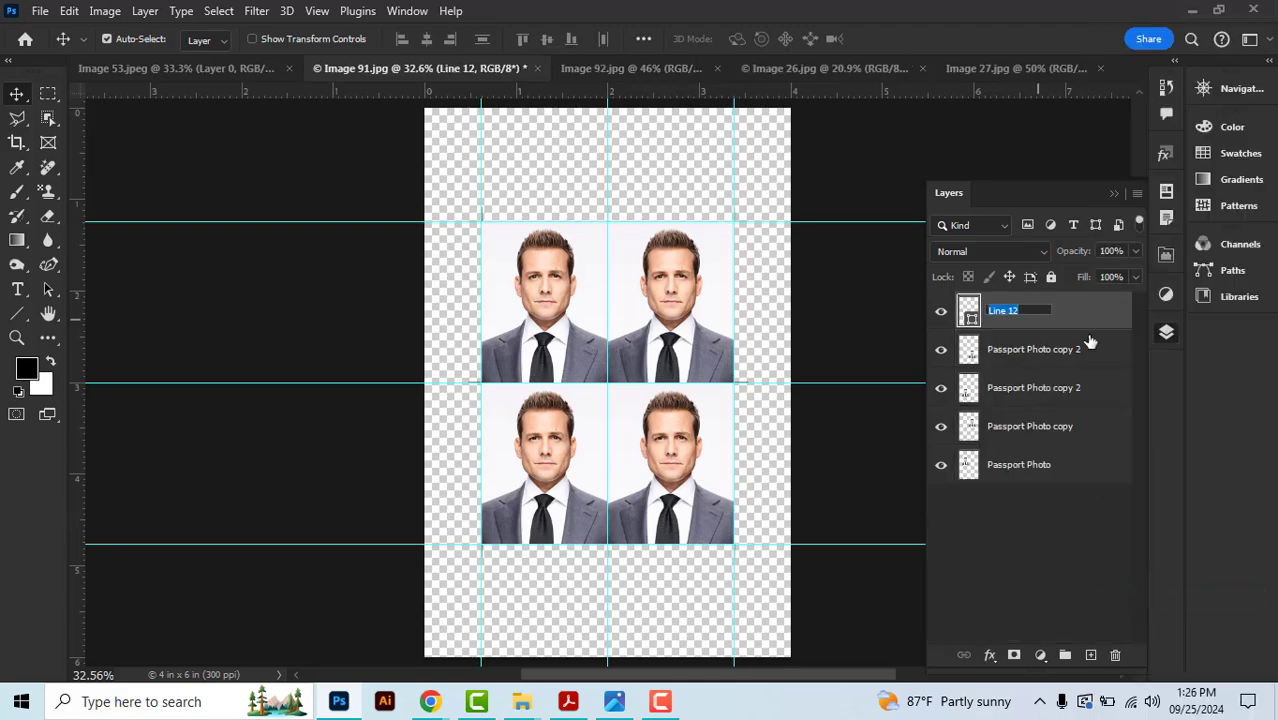
type("Crop")
key("Return")
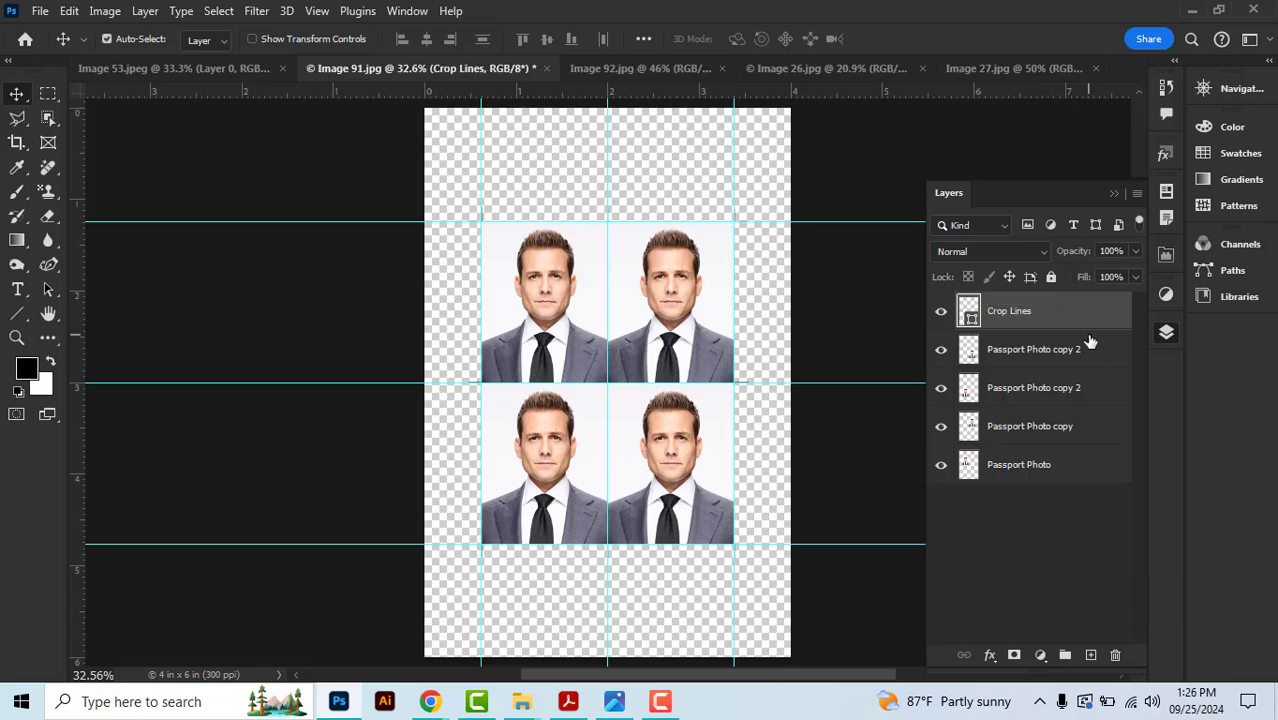
left_click(1113, 193)
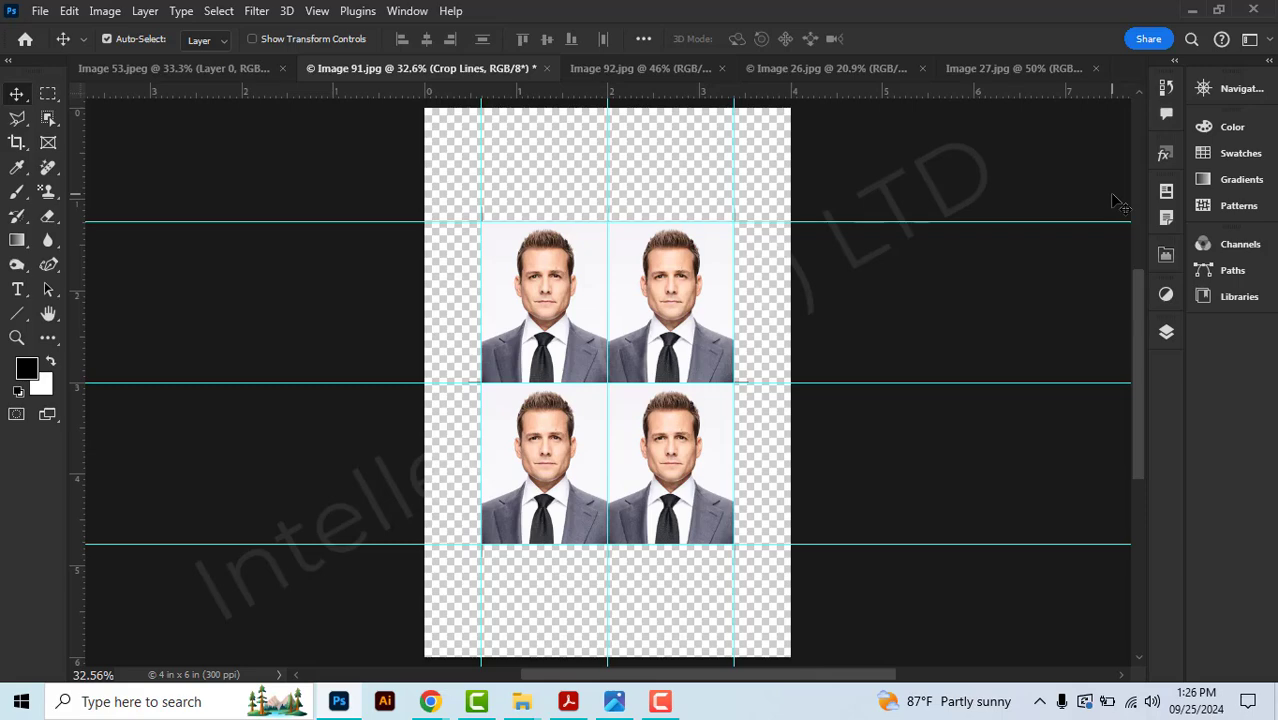
Step: Save the document as Passport Photo Template in Photoshop format in the Practical Images folder, with Maximize Compatibility on
left_click(40, 12)
left_click(140, 238)
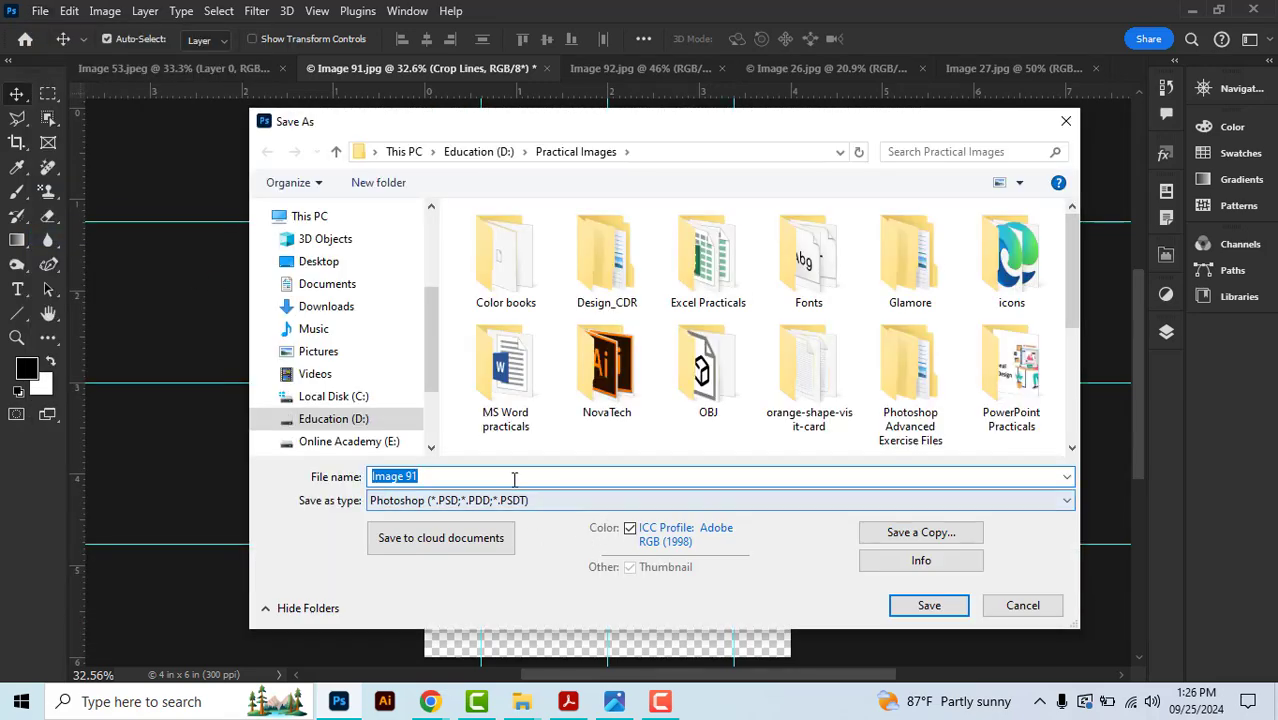
left_click(514, 479)
key("ctrl+a")
type("Pa")
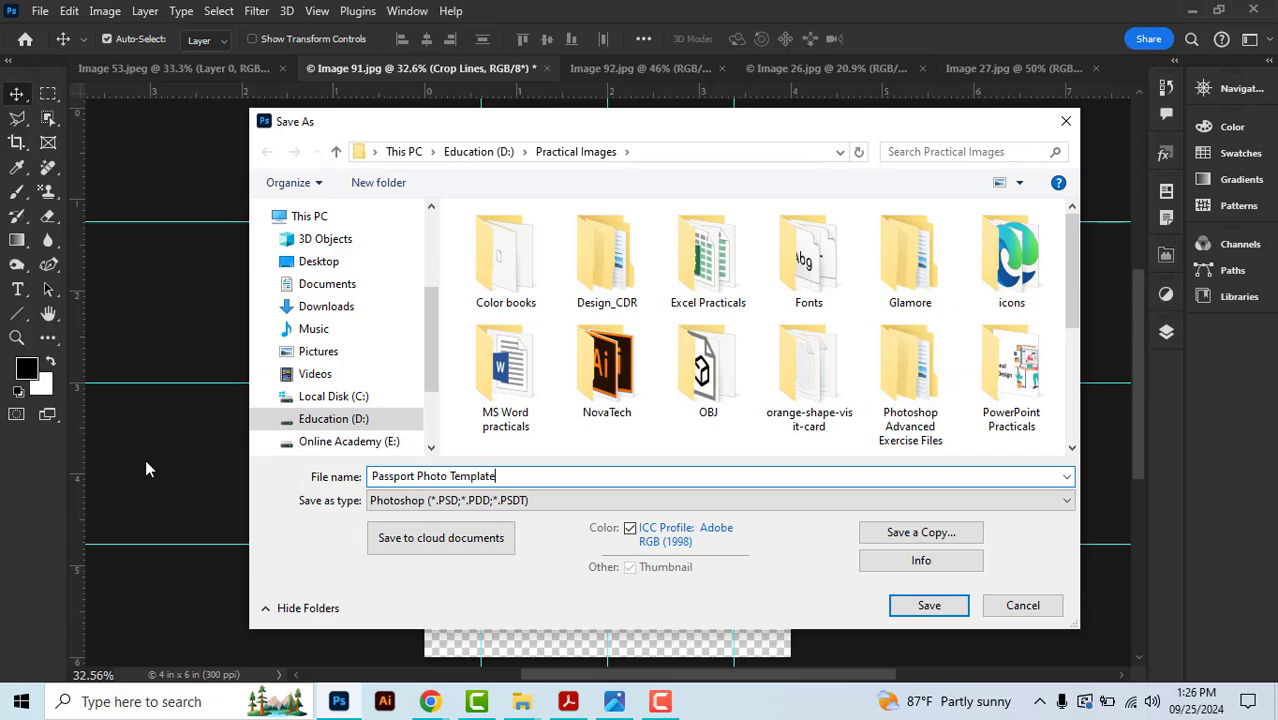
key("Return")
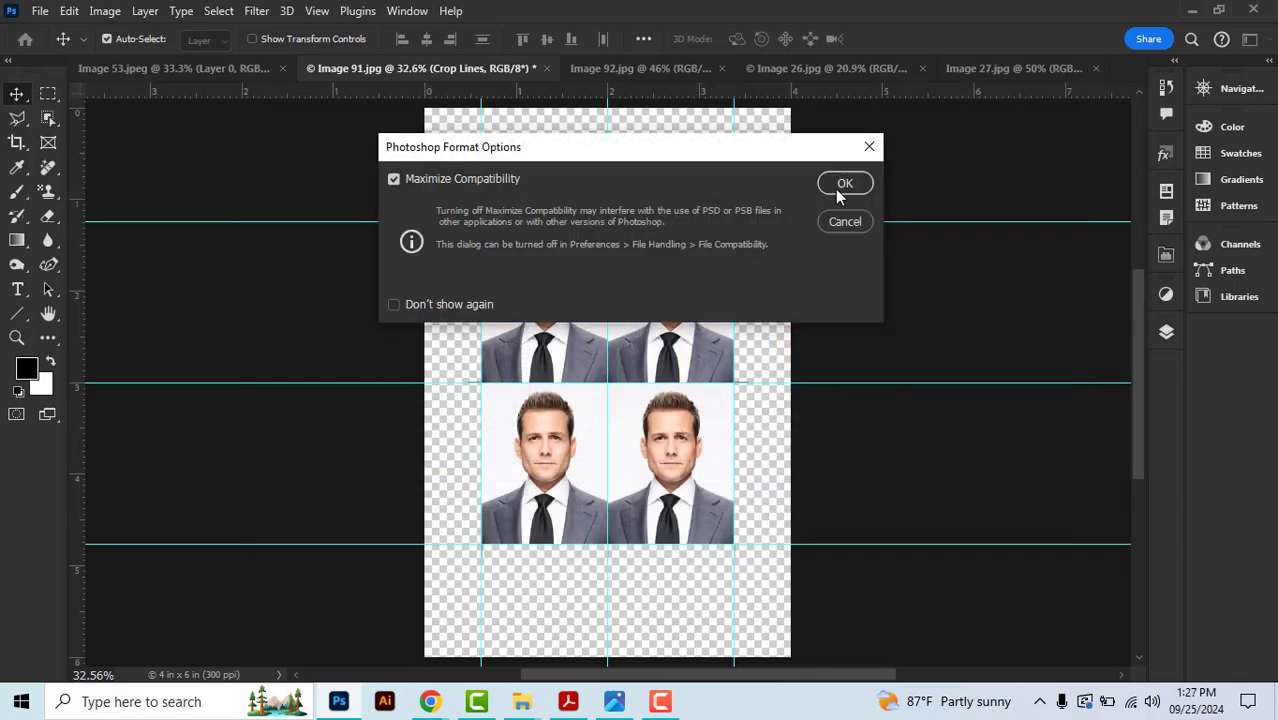
left_click(838, 189)
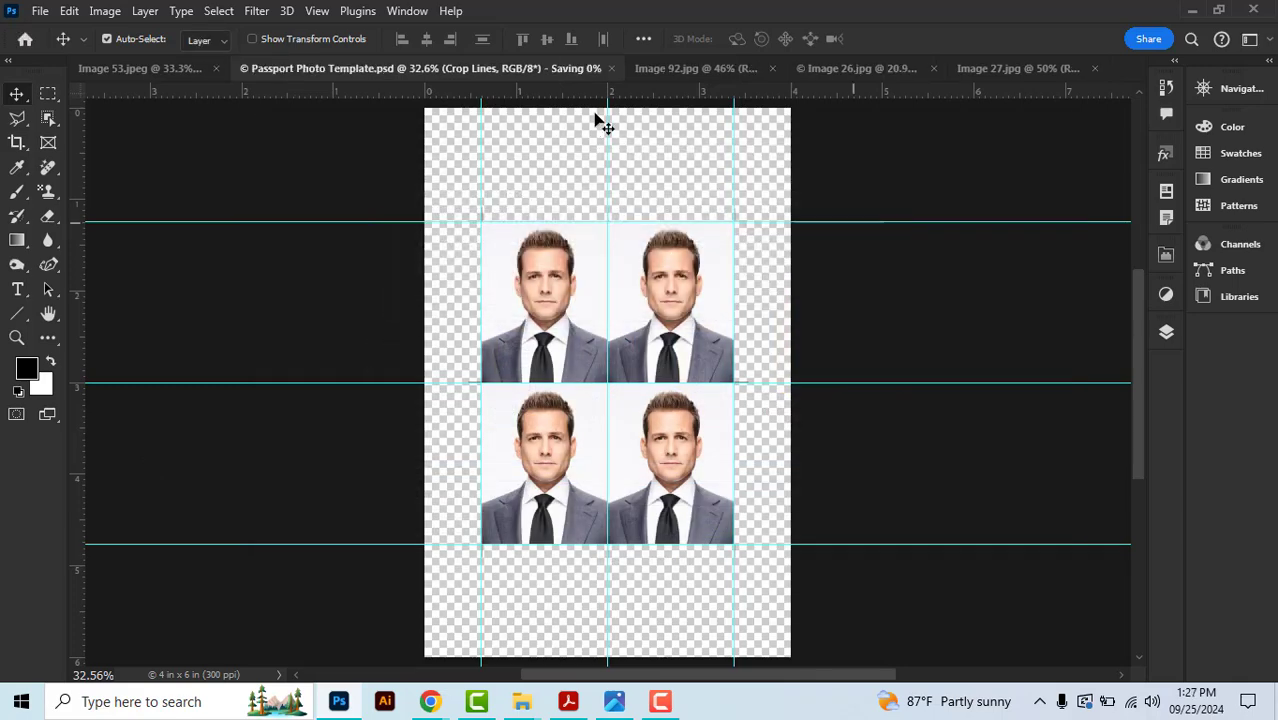
Step: Clear the selection in Image 92.jpg and delete the two top portraits and the bottom-right portrait from Passport Photo Template.psd
left_click(670, 74)
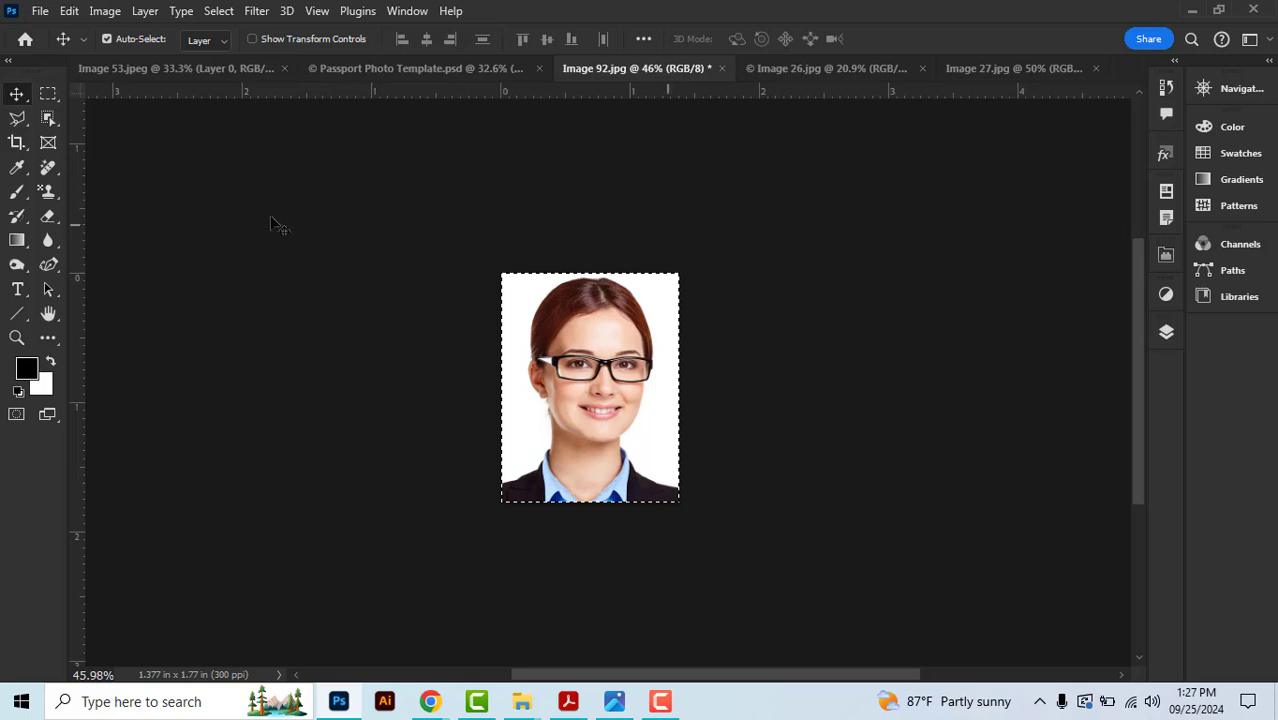
key("ctrl+d")
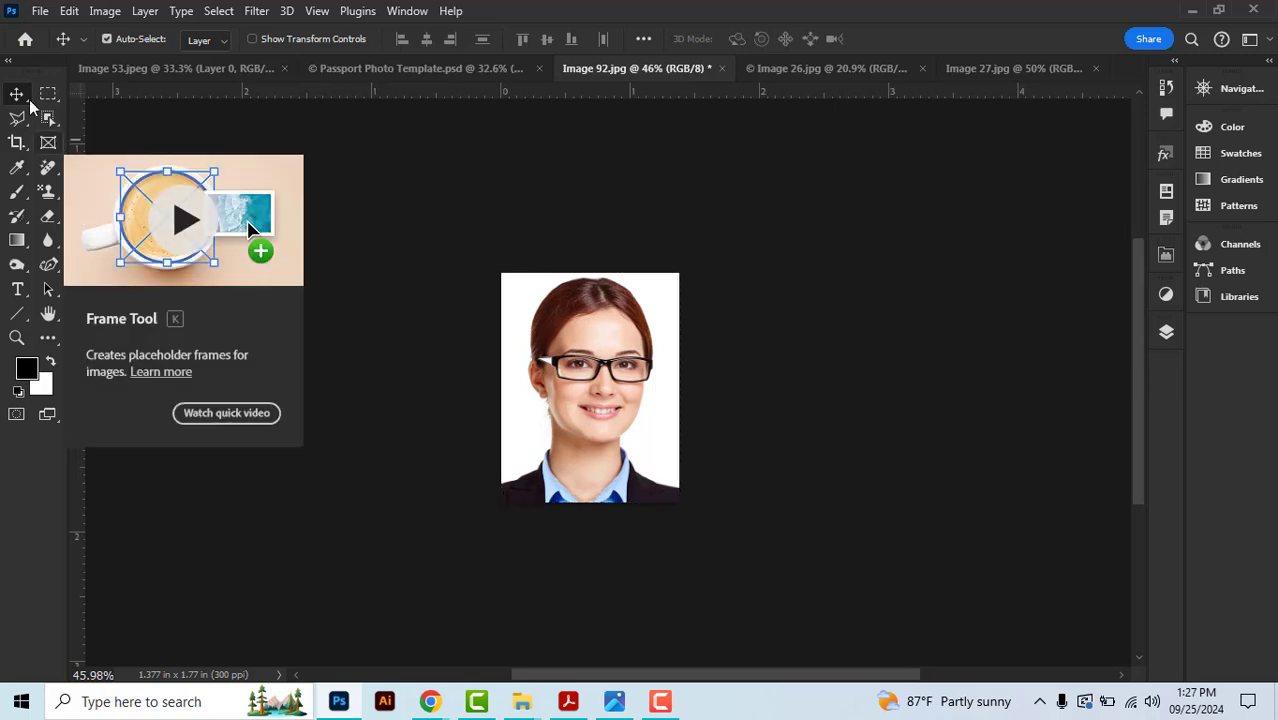
left_click(357, 68)
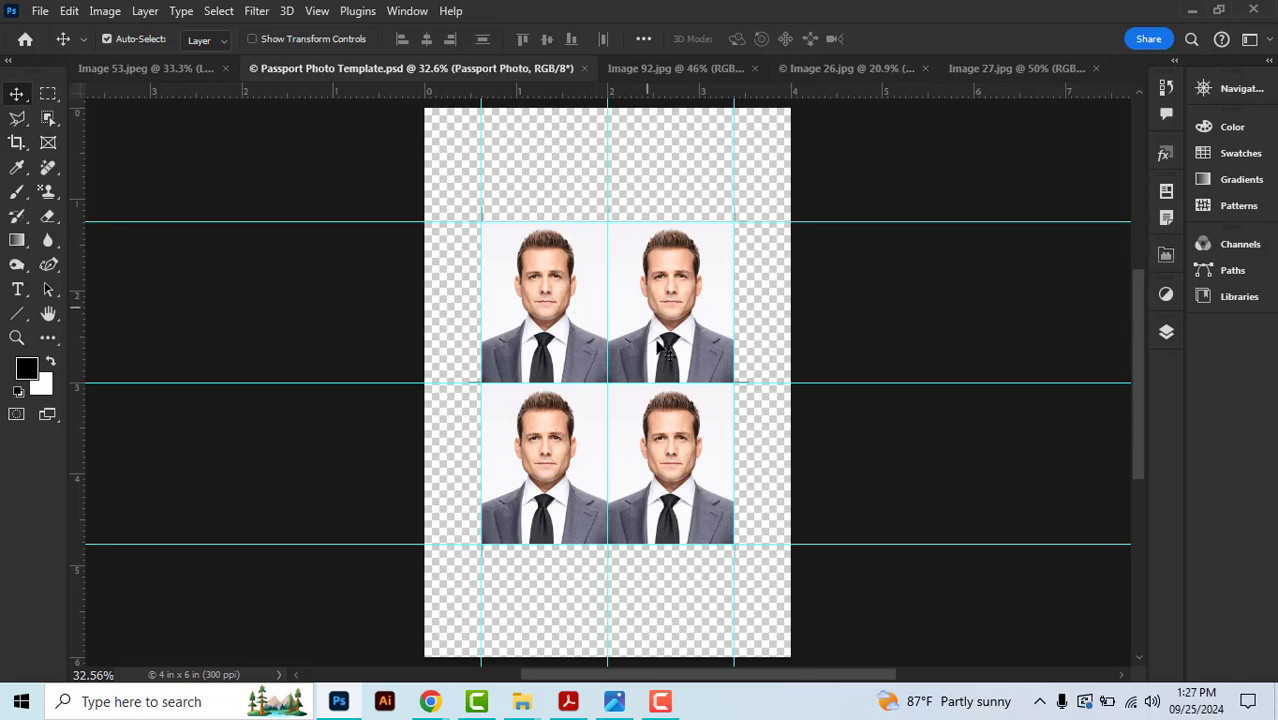
left_click(676, 430)
key("ctrl+z")
key("ctrl+z")
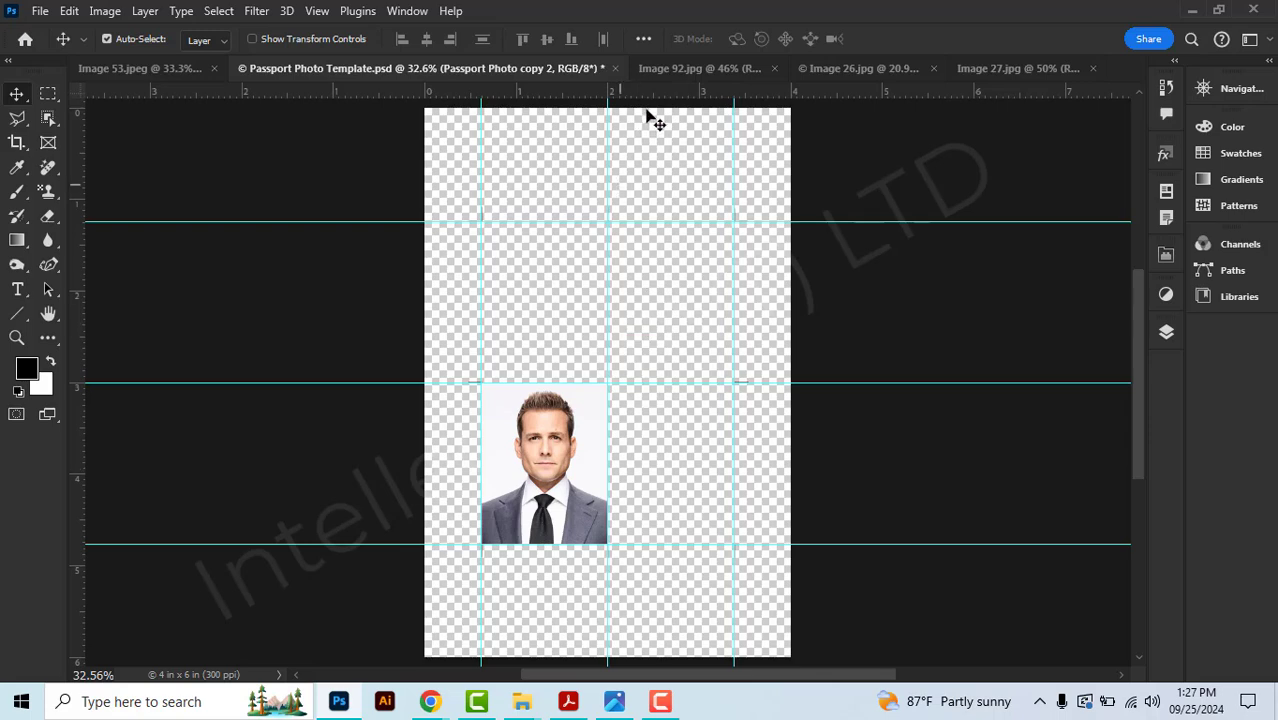
Step: Copy the entire portrait from Image 92.jpg and paste it into Passport Photo Template.psd
left_click(687, 66)
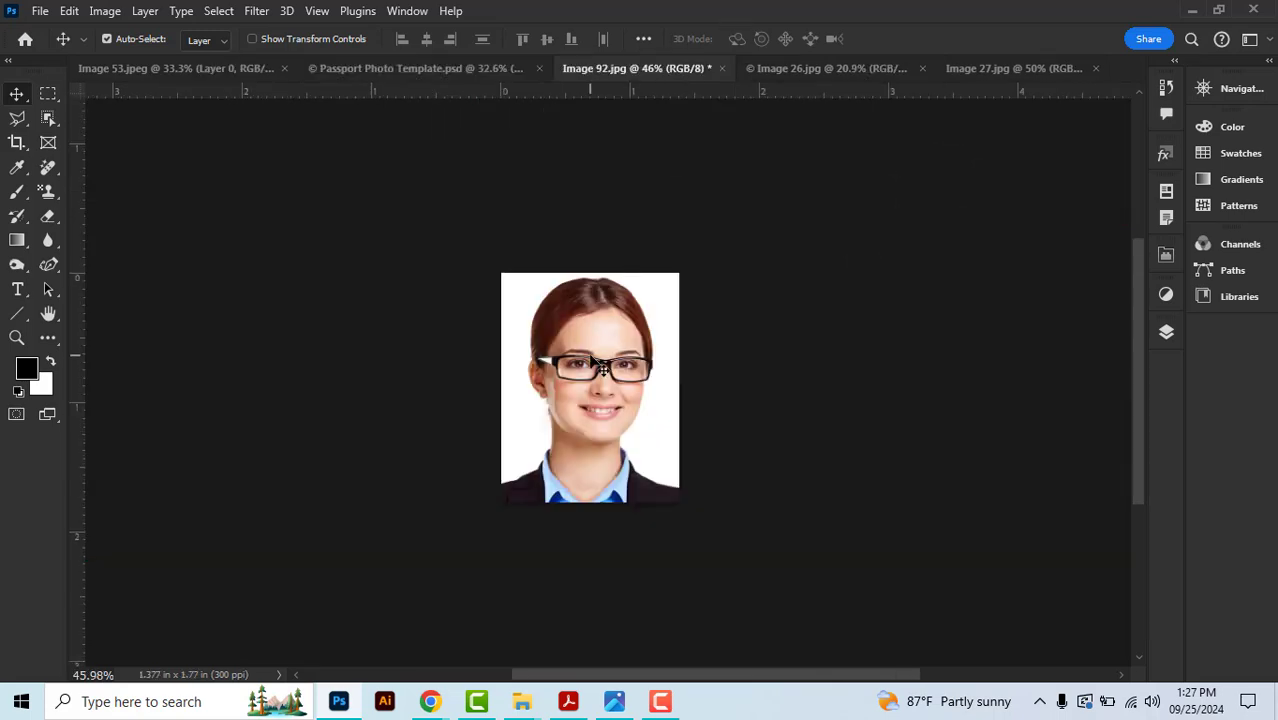
key("ctrl+a")
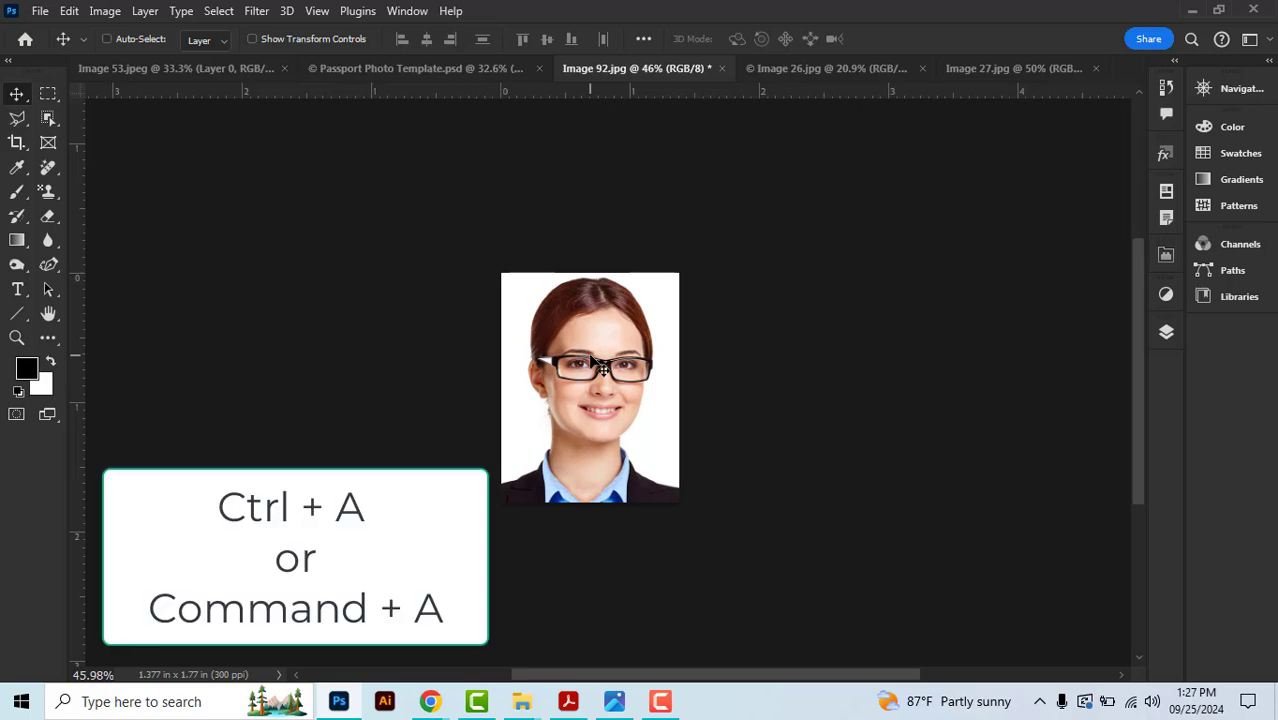
key("ctrl+a")
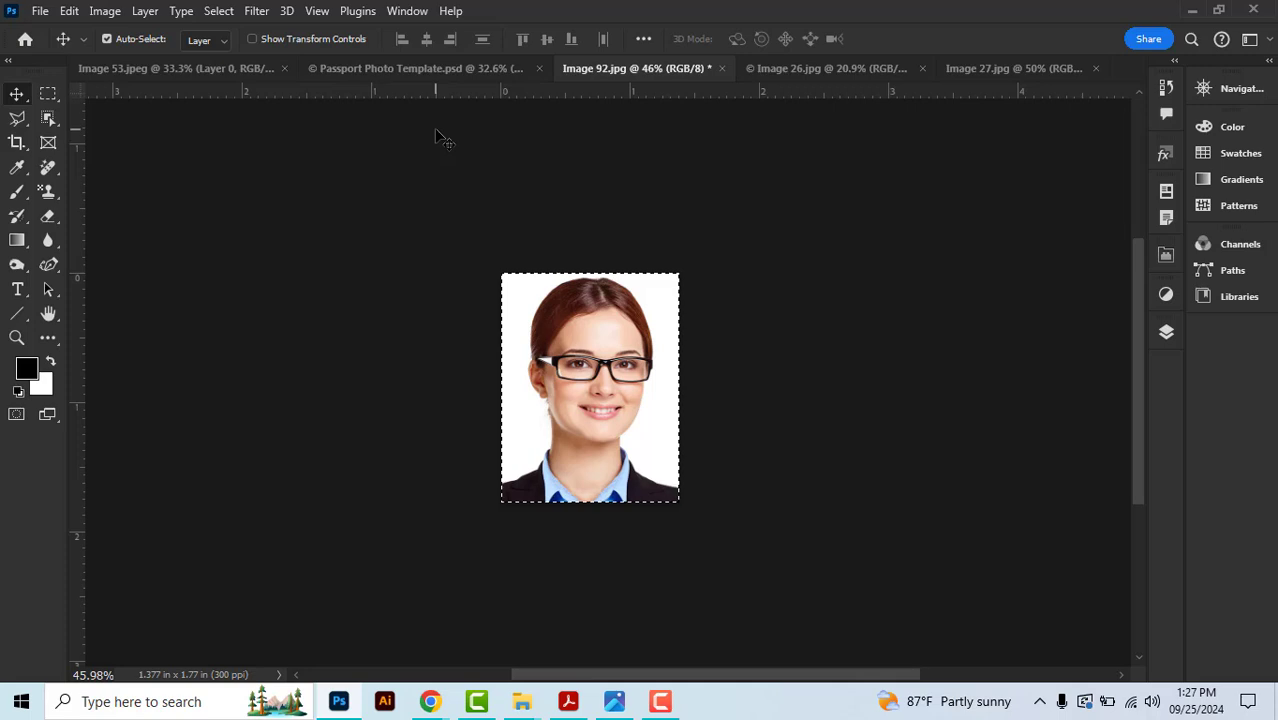
key("ctrl+c")
left_click(424, 68)
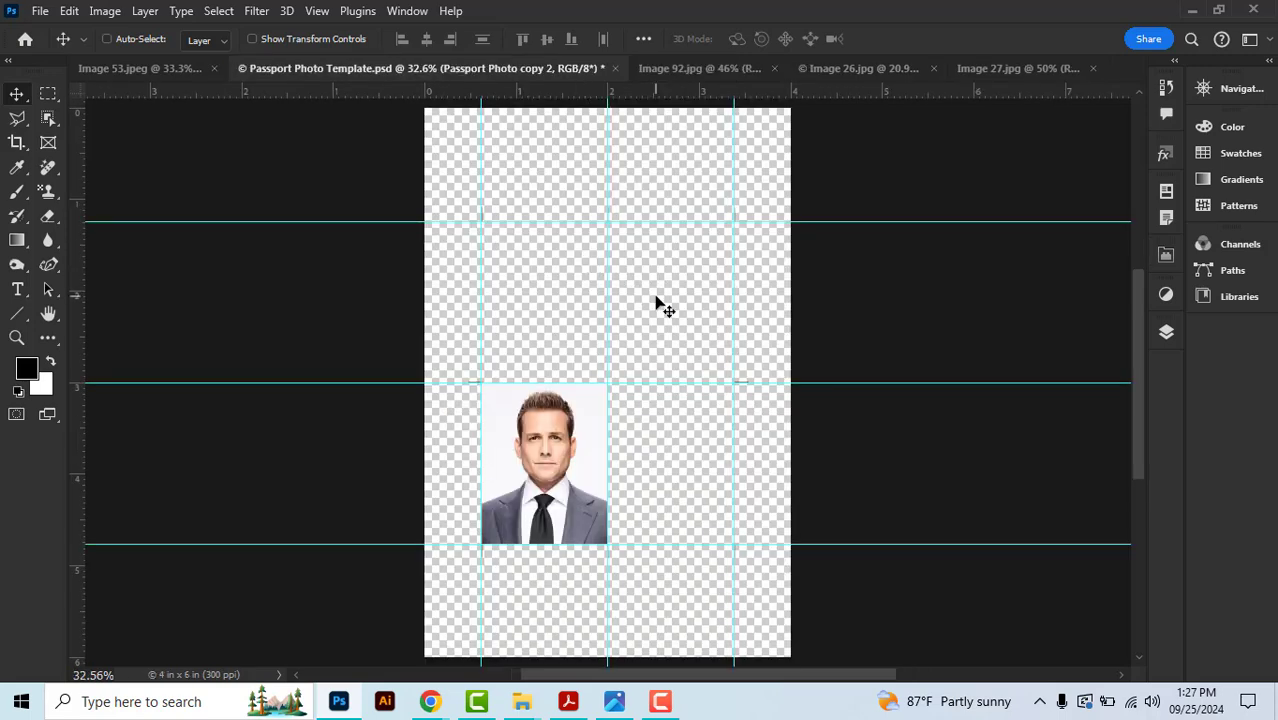
key("ctrl+v")
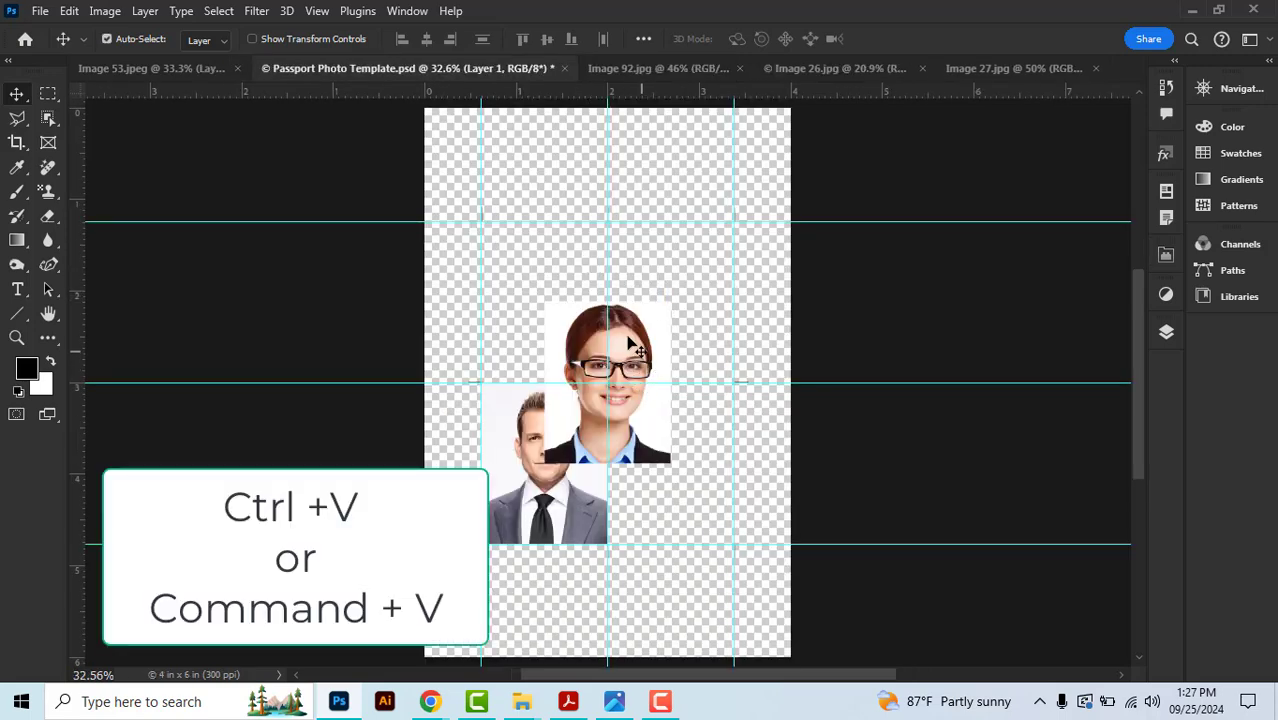
Step: Align the pasted portrait to the upper-left guide cell and duplicate it into the other three cells in place of the old portrait
left_click_drag(640, 352, 585, 276)
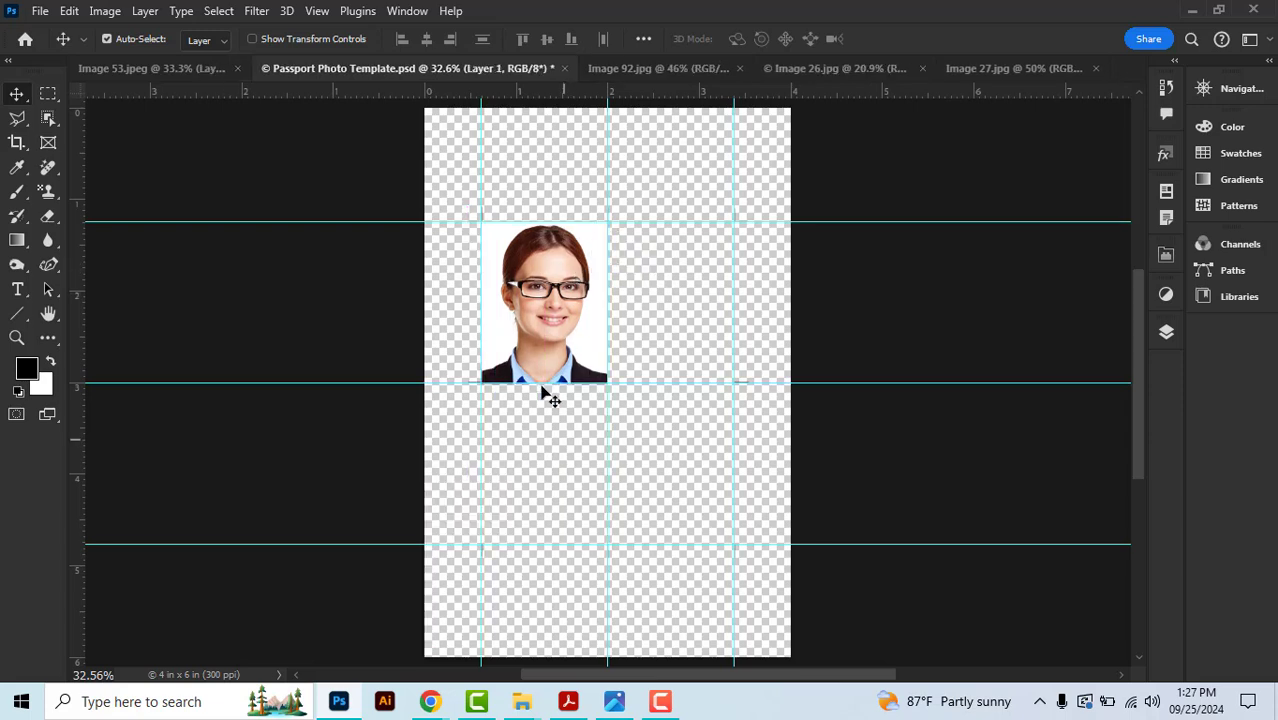
left_click_drag(594, 334, 561, 497)
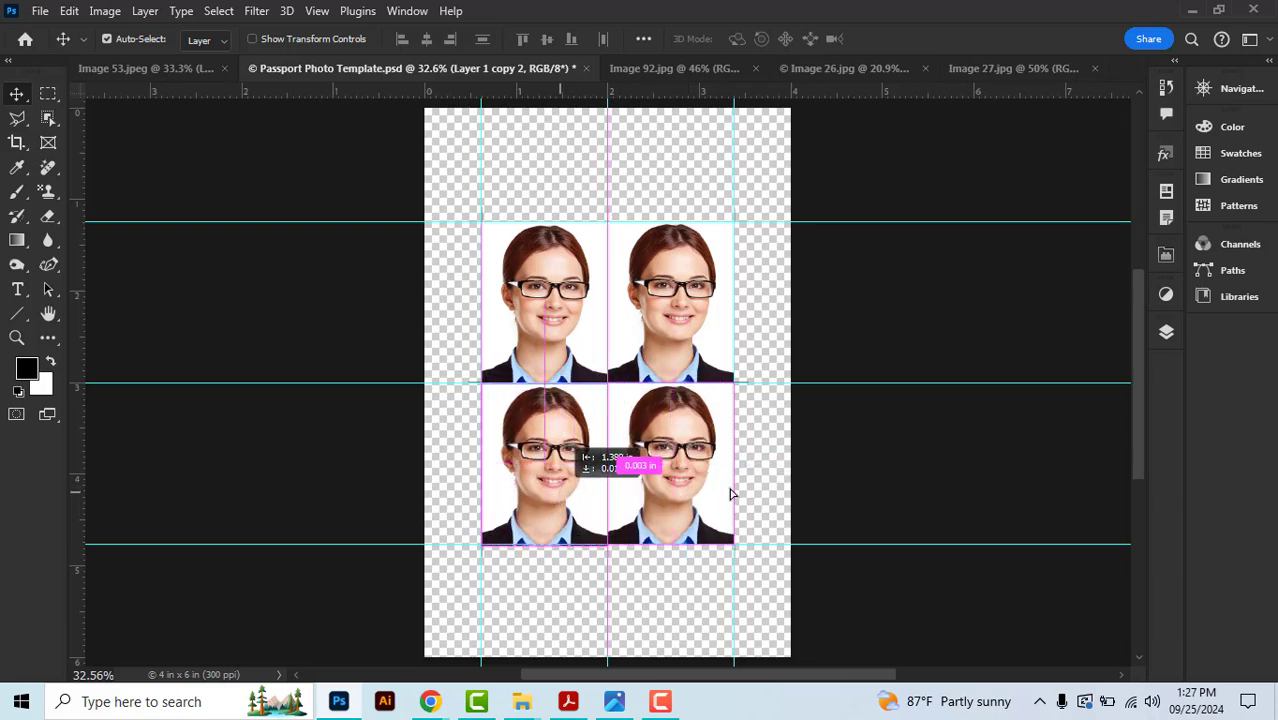
left_click(866, 493)
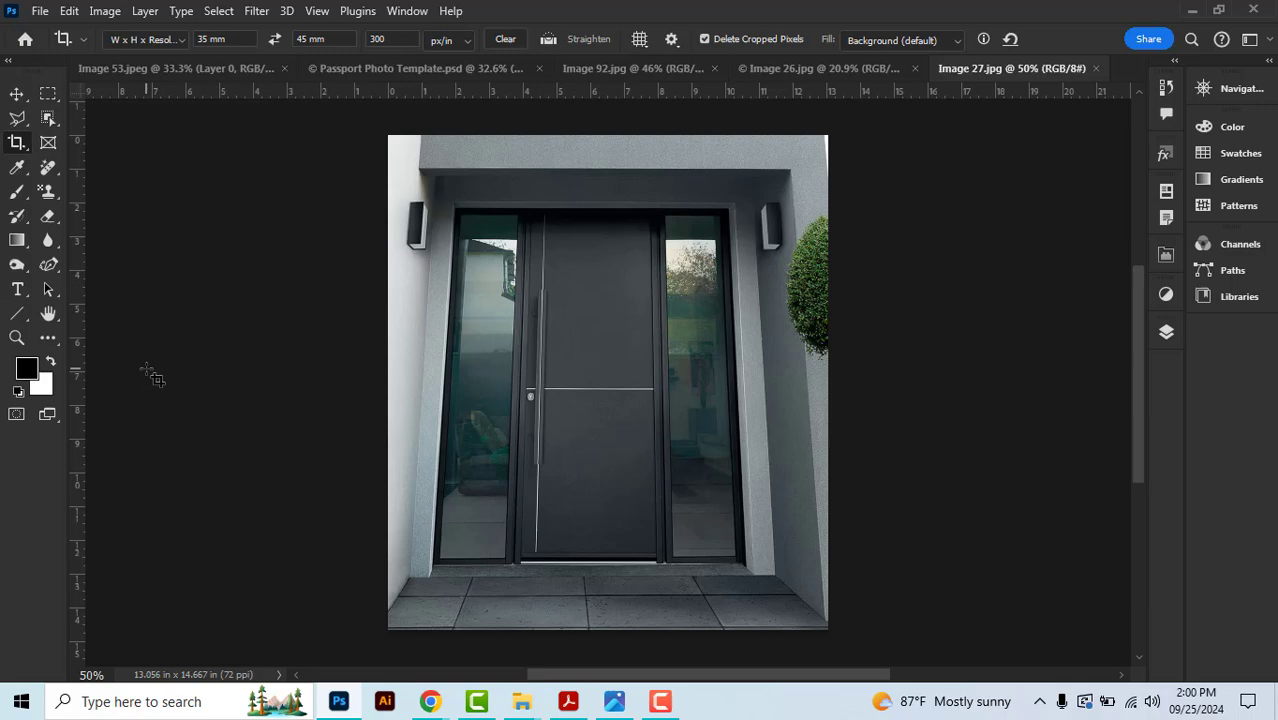
Step: Perspective-crop the whole Image 27.jpg, moving both upper corners inward to follow the slanted sides of the doorway
right_click(14, 145)
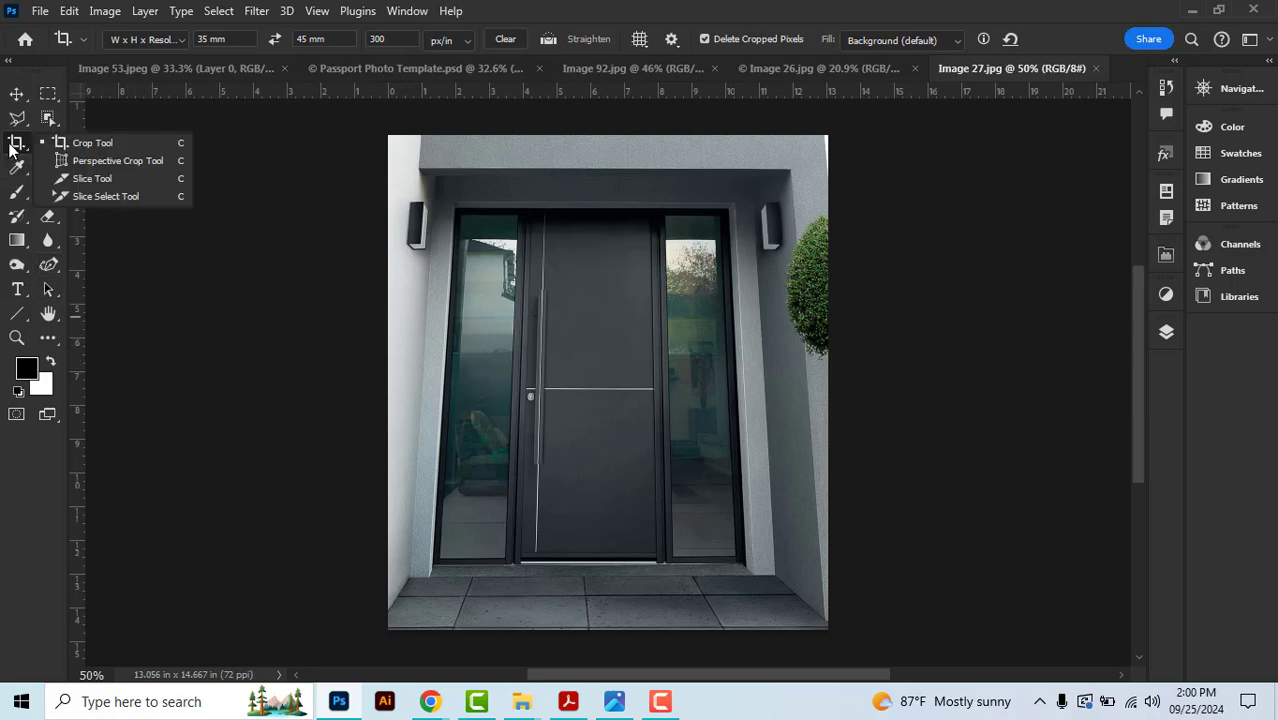
left_click(113, 161)
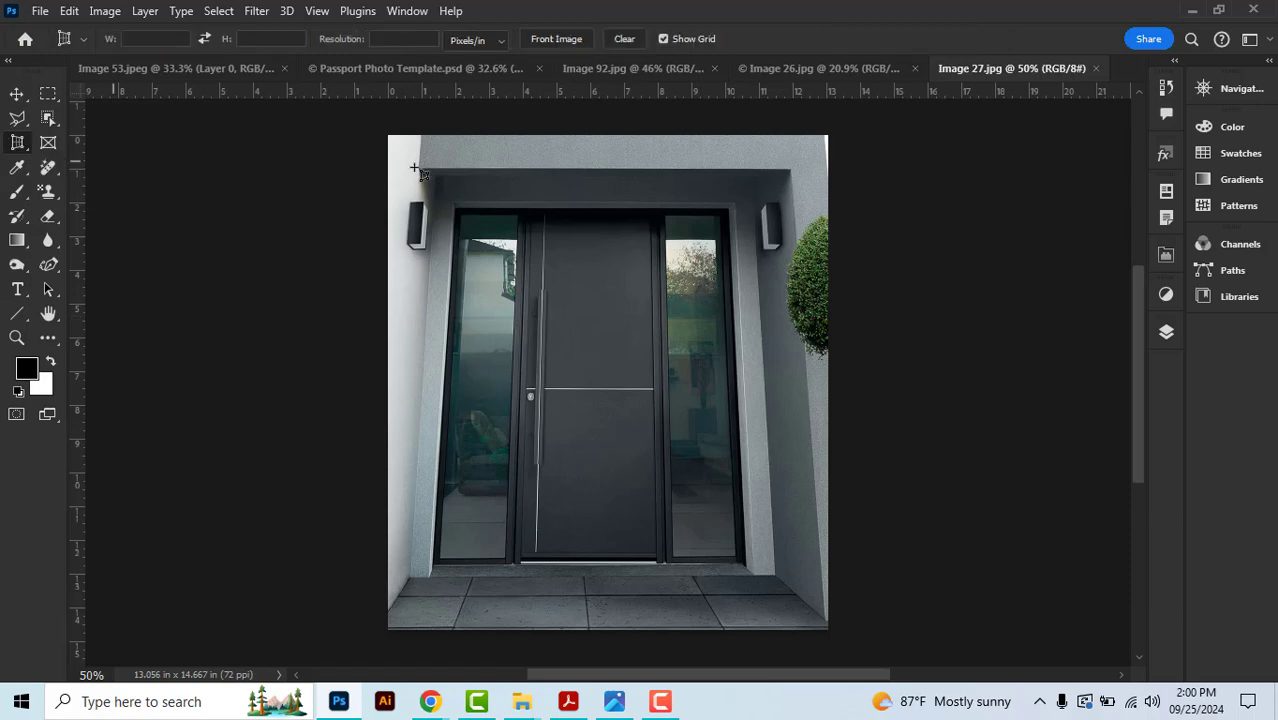
left_click_drag(388, 135, 850, 654)
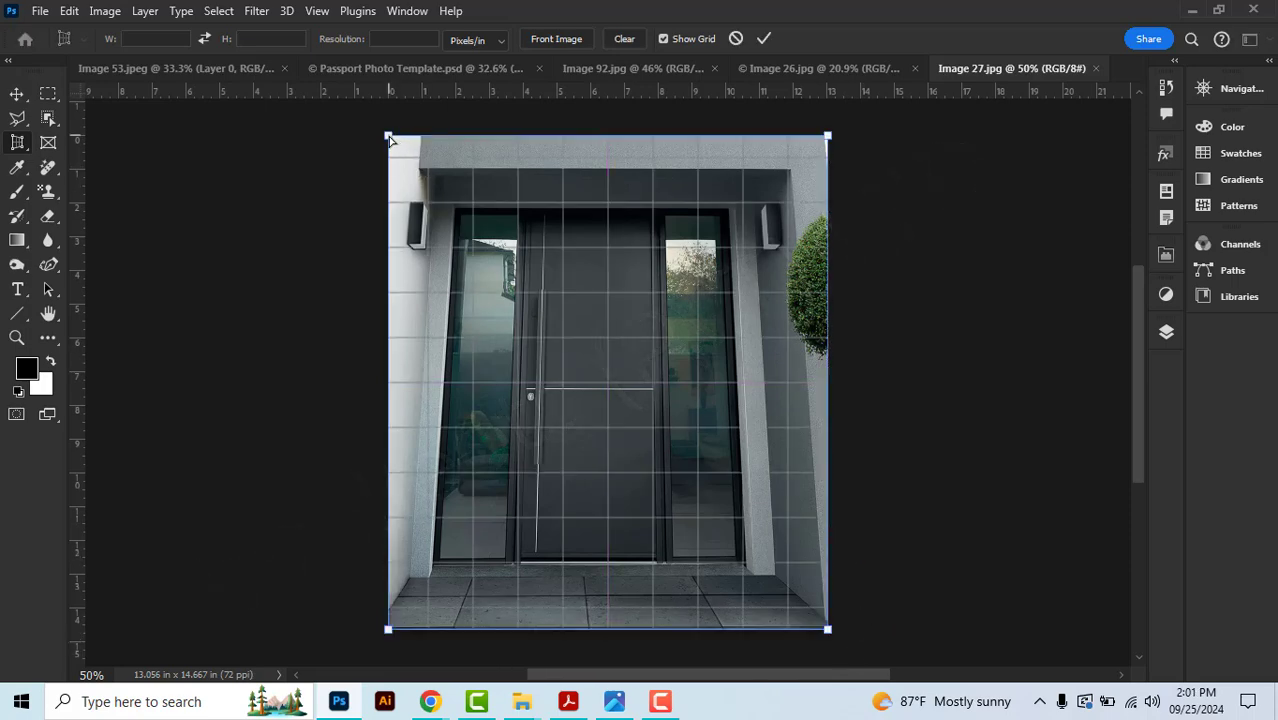
left_click_drag(390, 137, 416, 138)
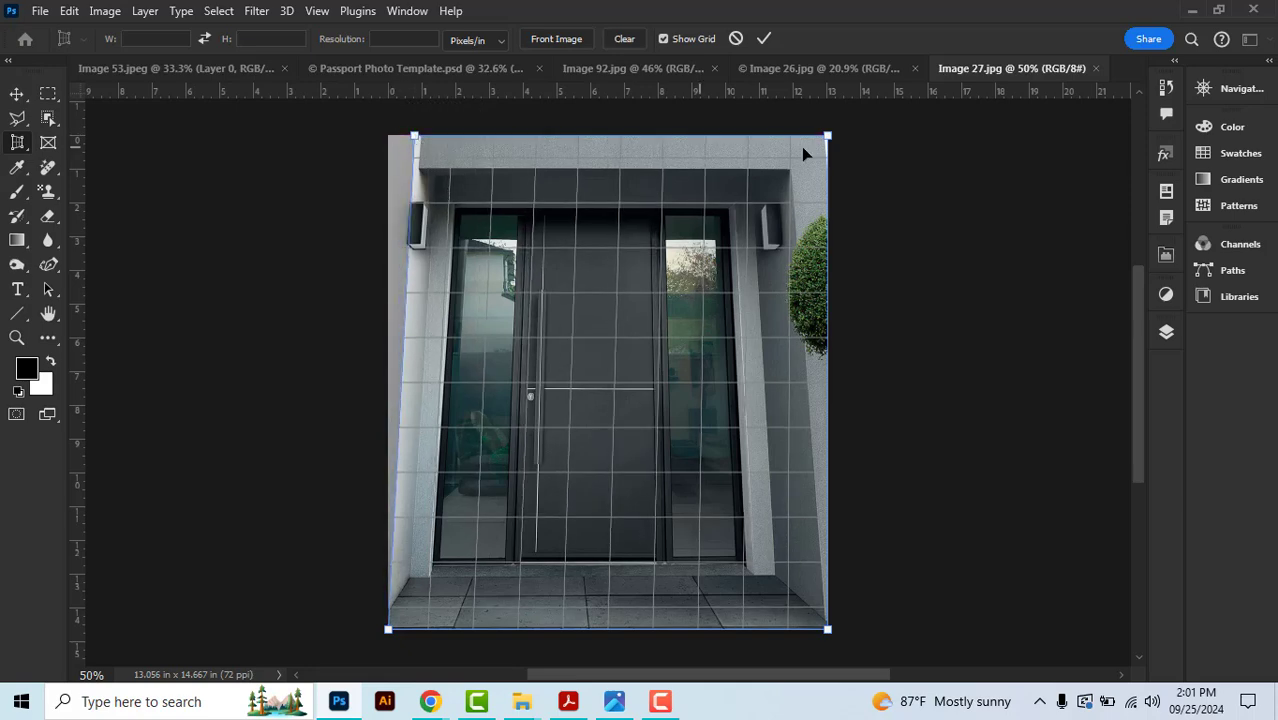
left_click_drag(830, 138, 792, 140)
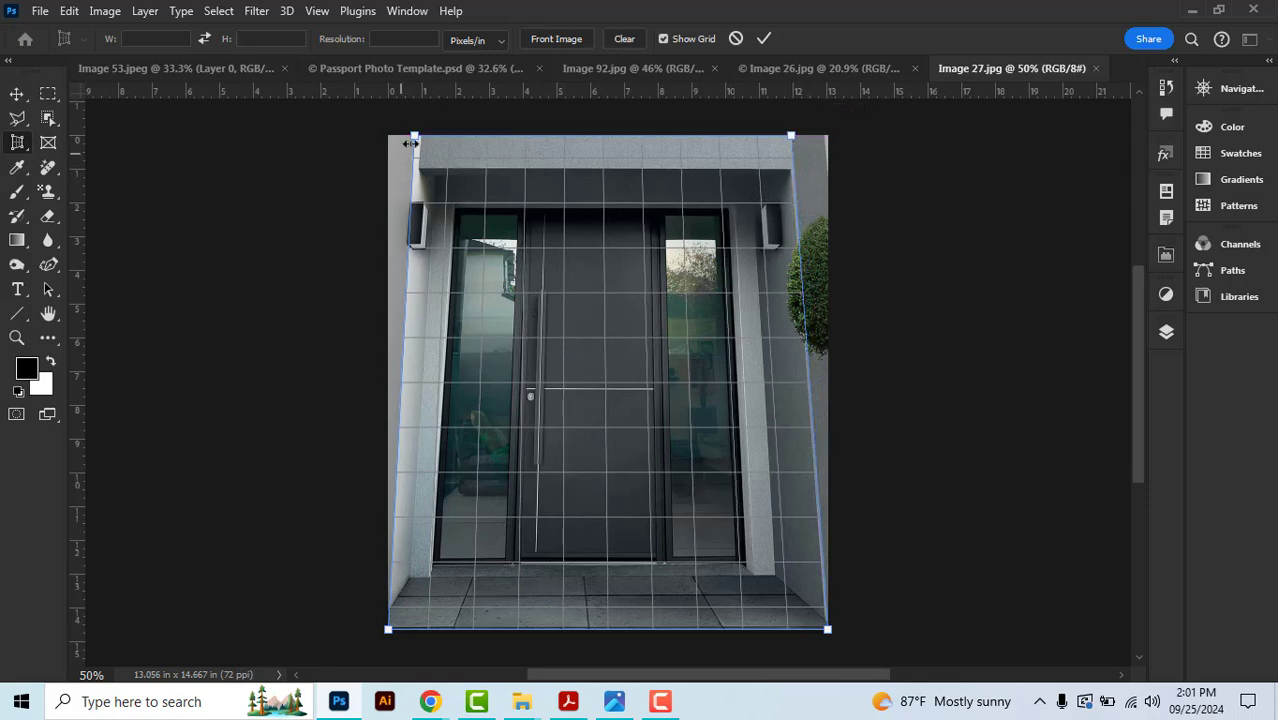
left_click_drag(416, 140, 420, 141)
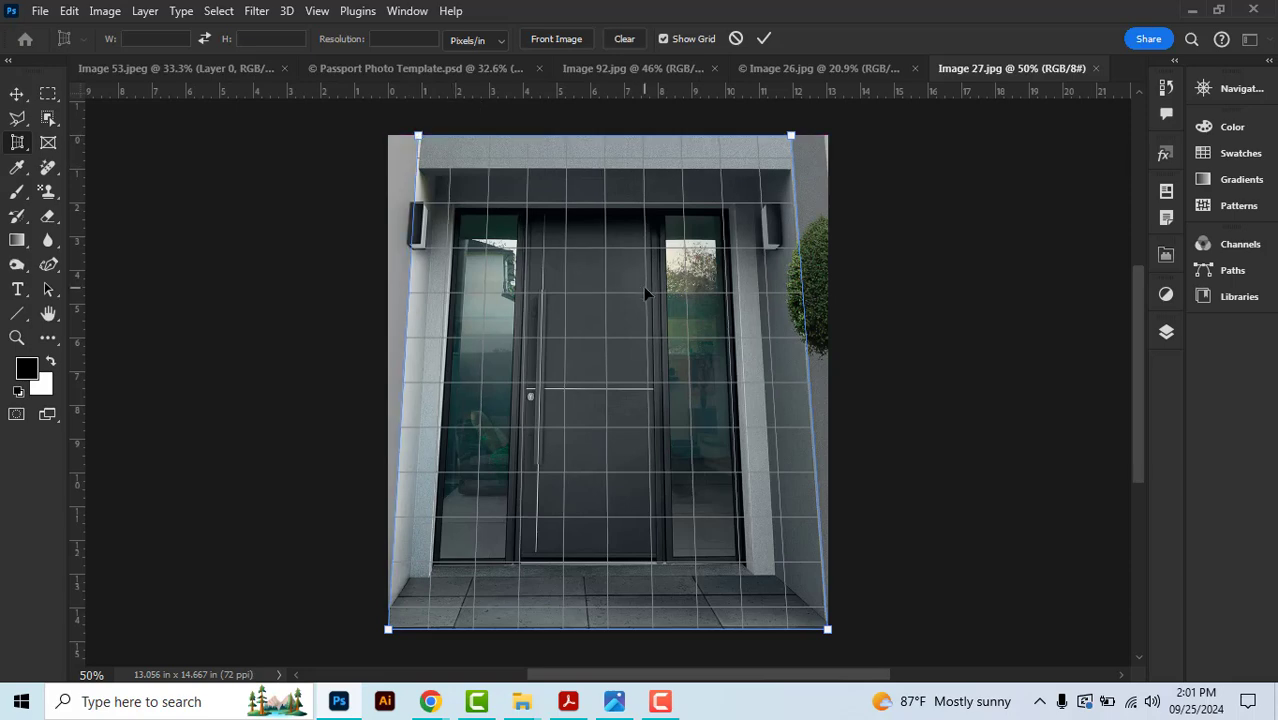
key("Return")
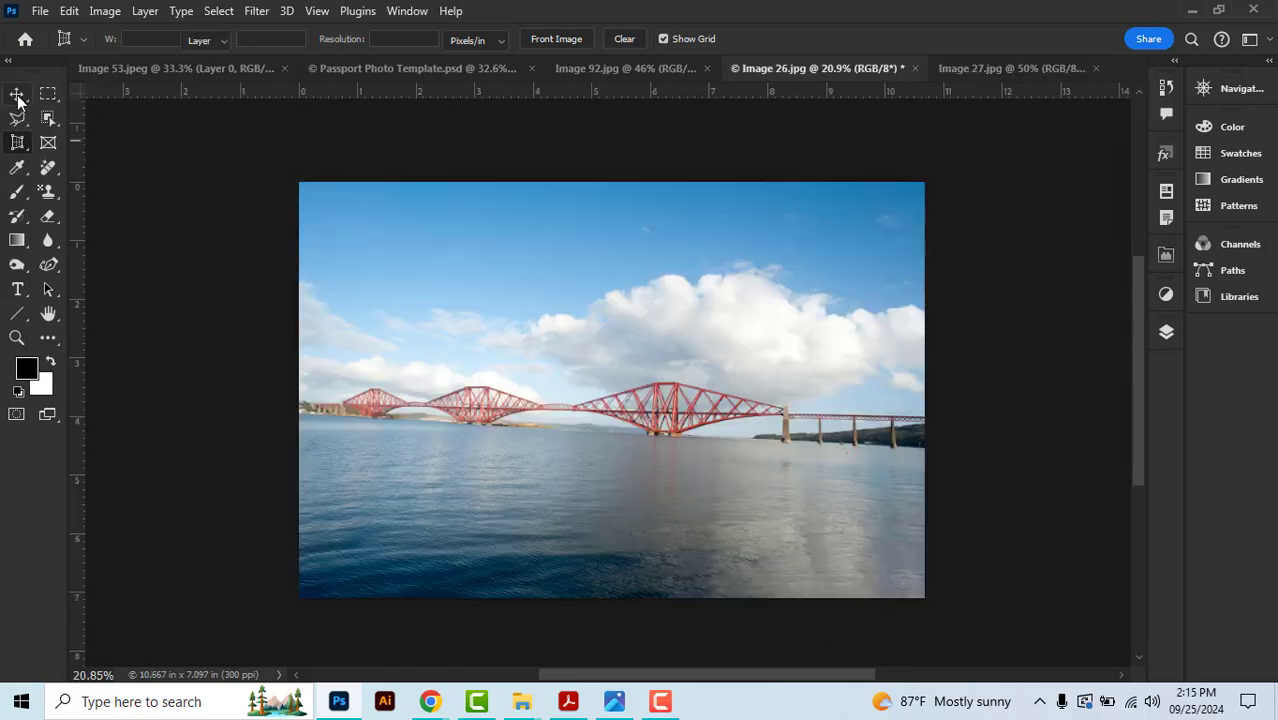
Step: Open the Canvas Size settings for Image 26.jpg and make the new size relative, in millimeters
left_click(16, 94)
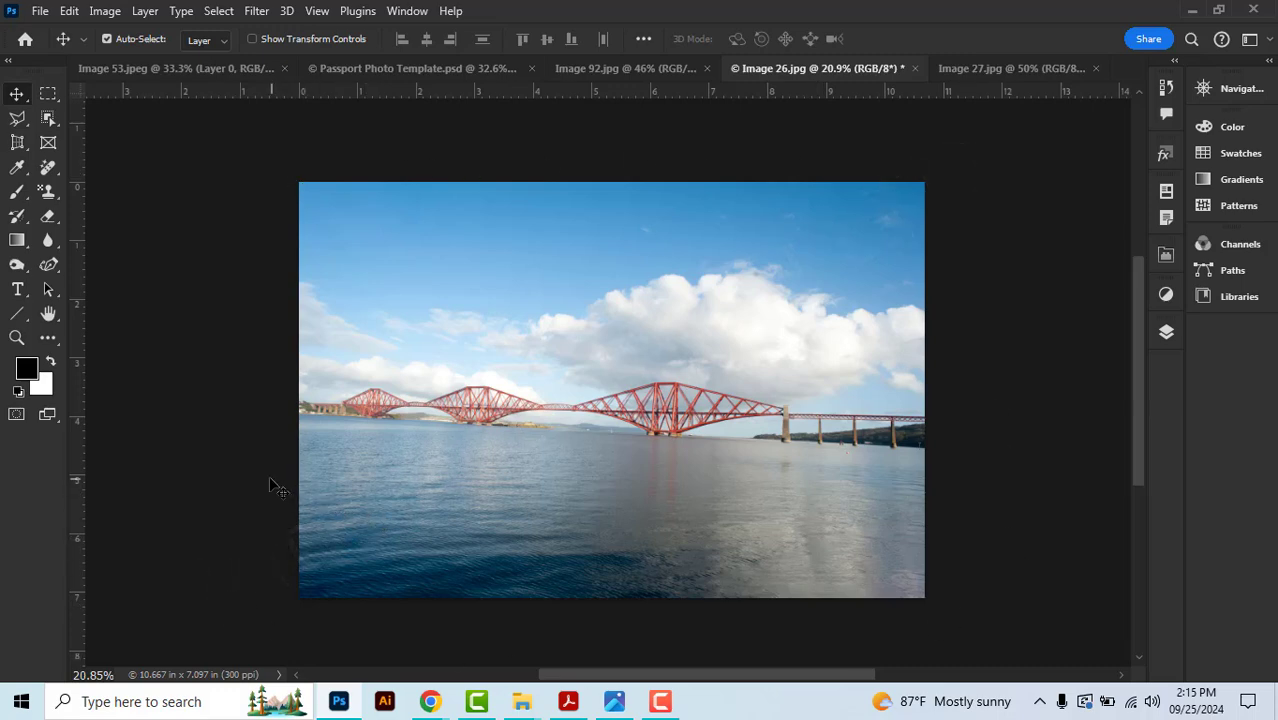
left_click(105, 11)
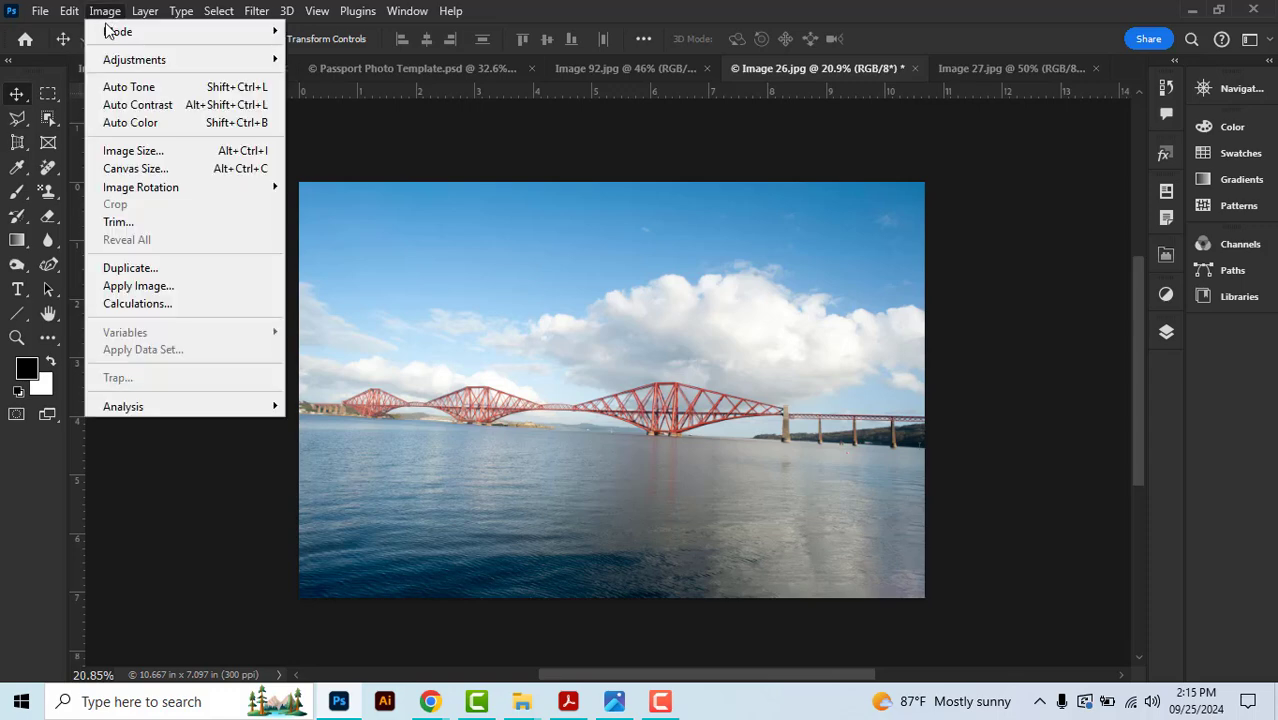
left_click(134, 168)
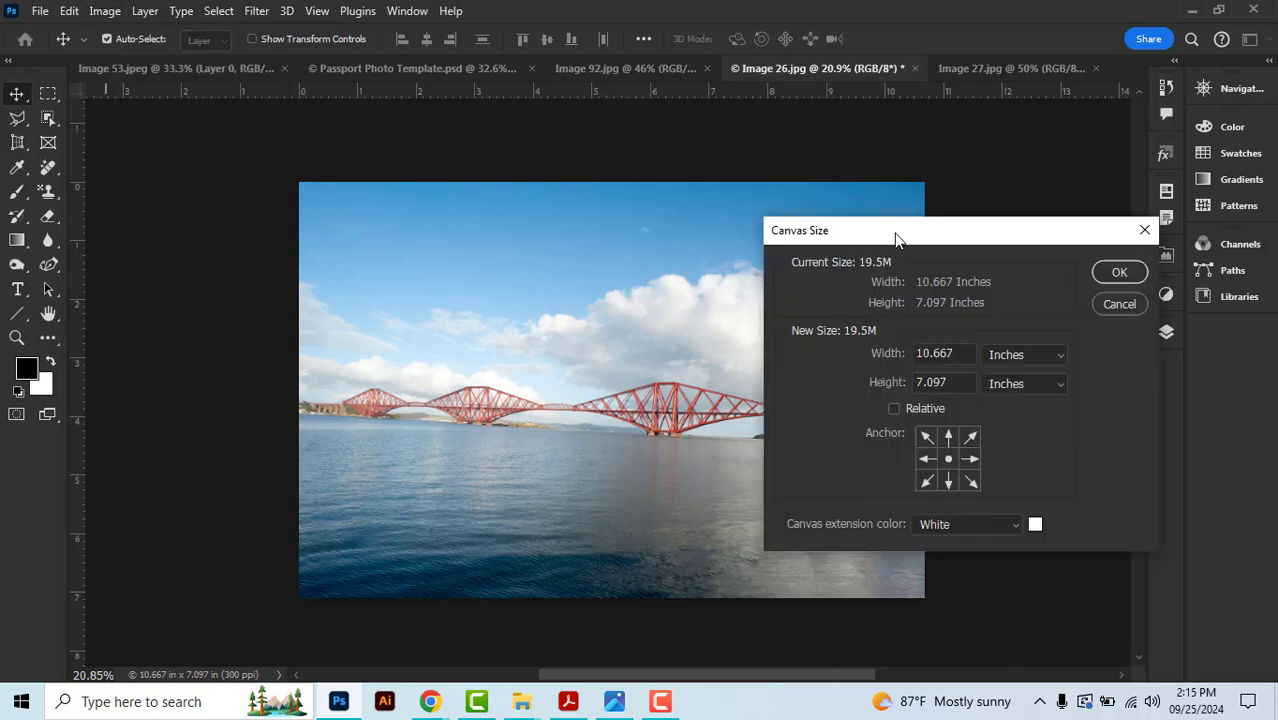
left_click_drag(894, 233, 849, 235)
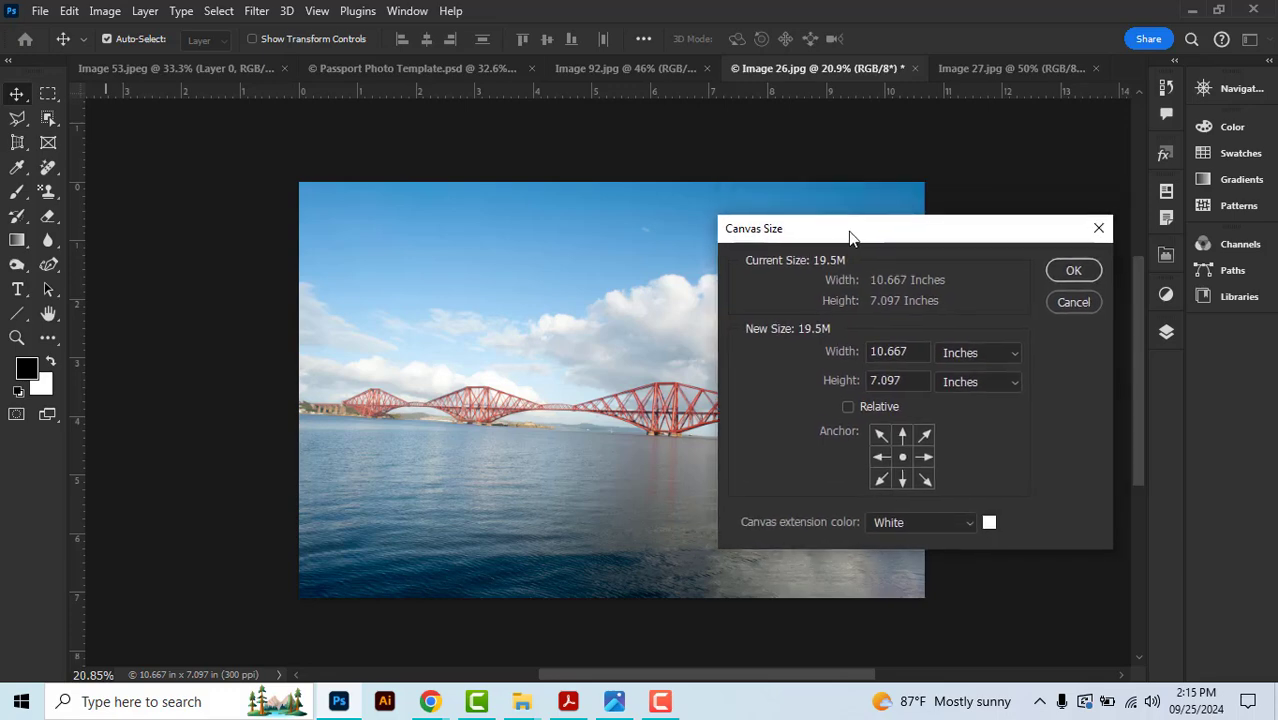
left_click(848, 408)
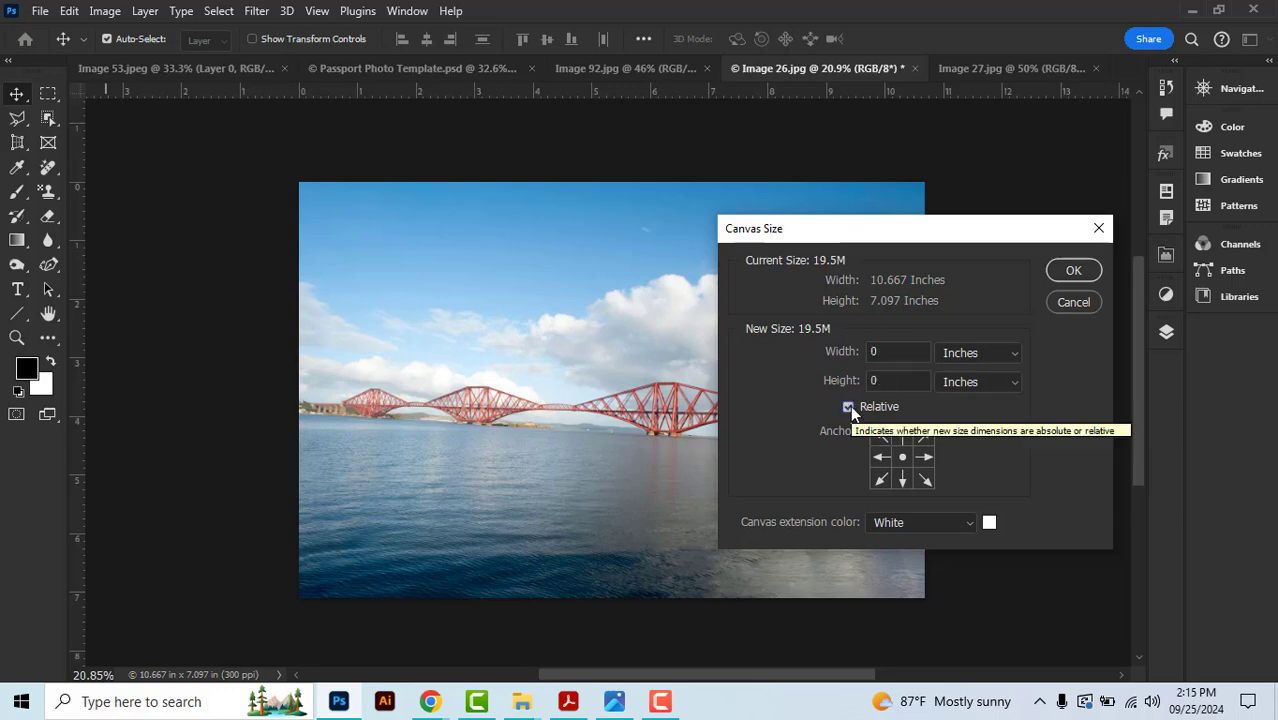
left_click(990, 352)
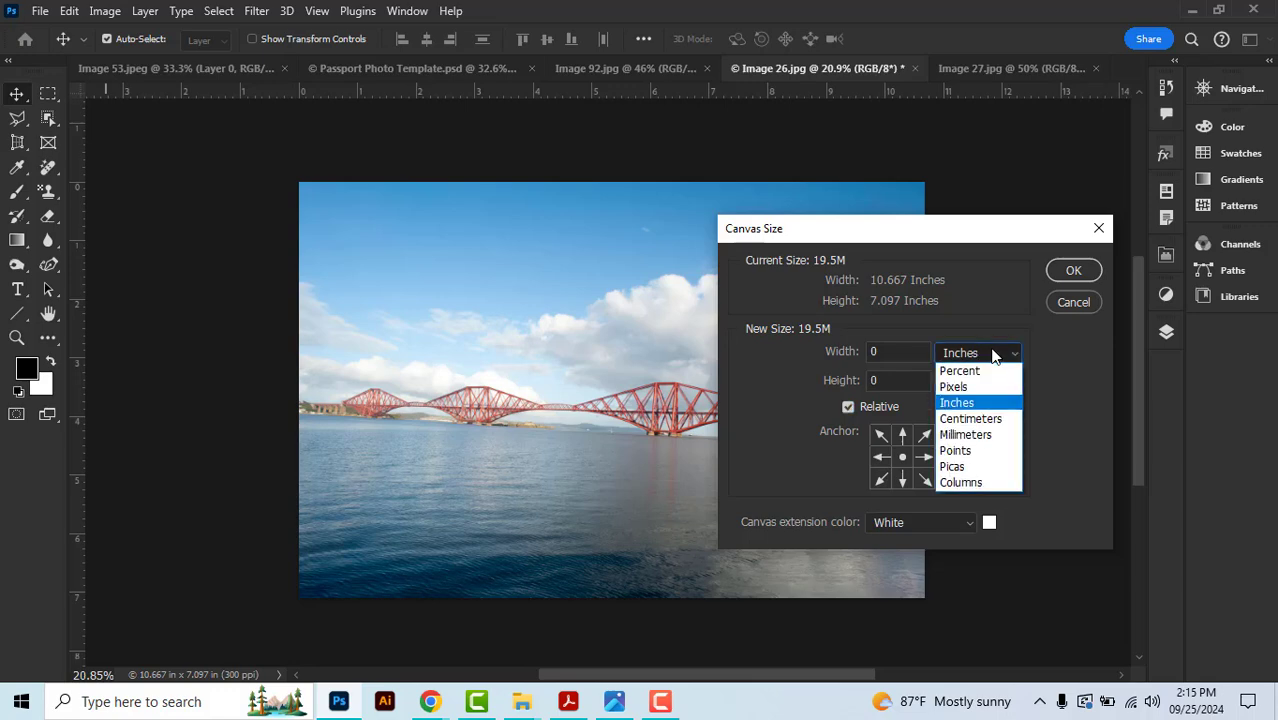
left_click(988, 437)
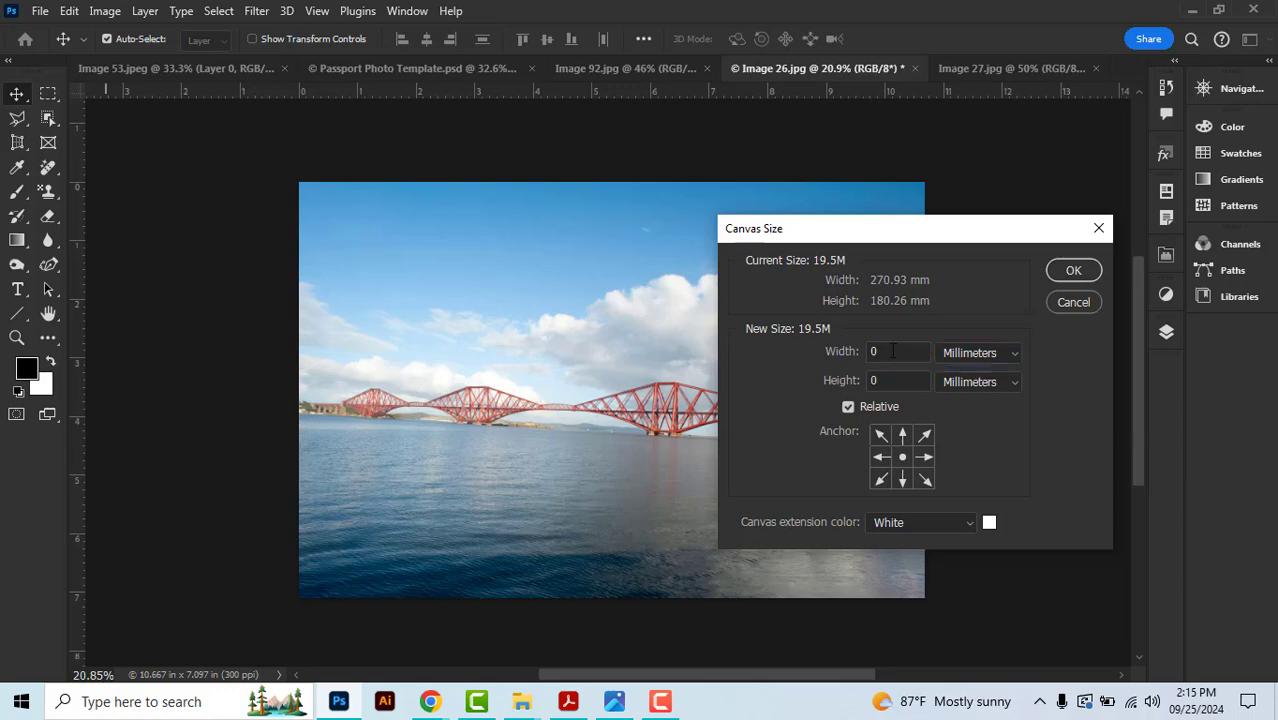
Step: Set the relative canvas width and height to 10 mm each
double_click(891, 351)
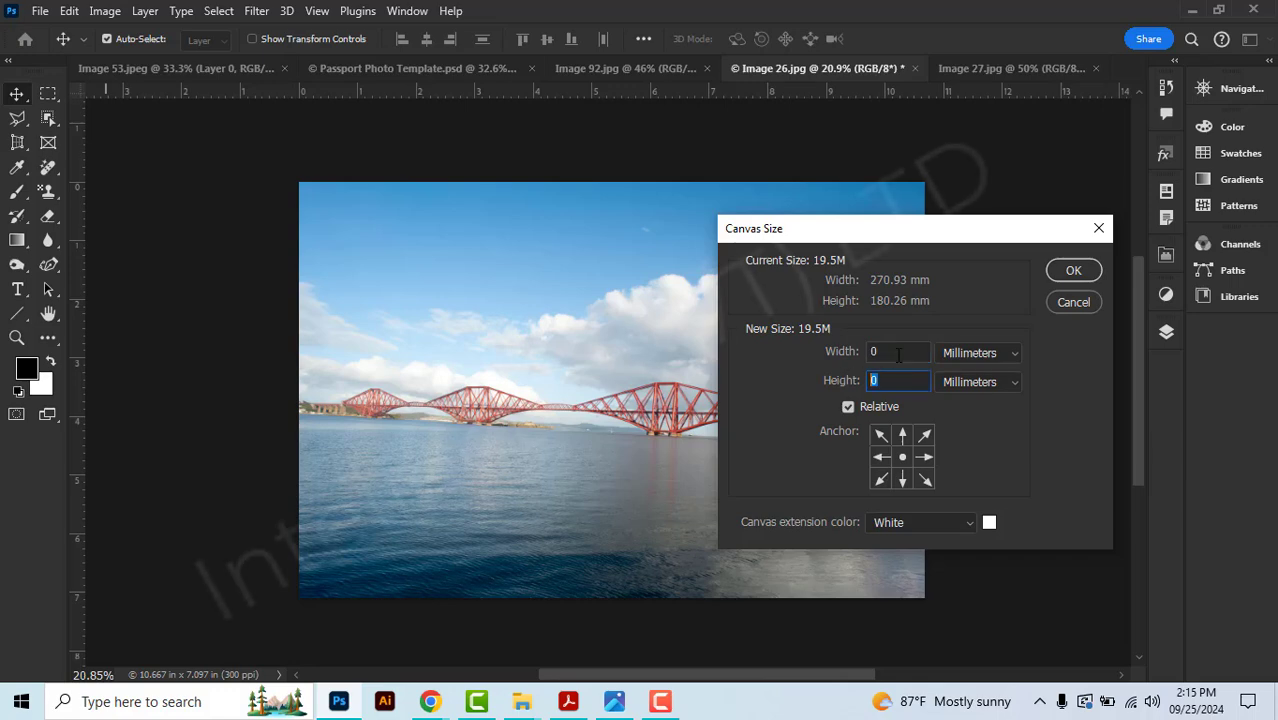
type("10")
key("Tab")
key("Tab")
type("10")
key("Tab")
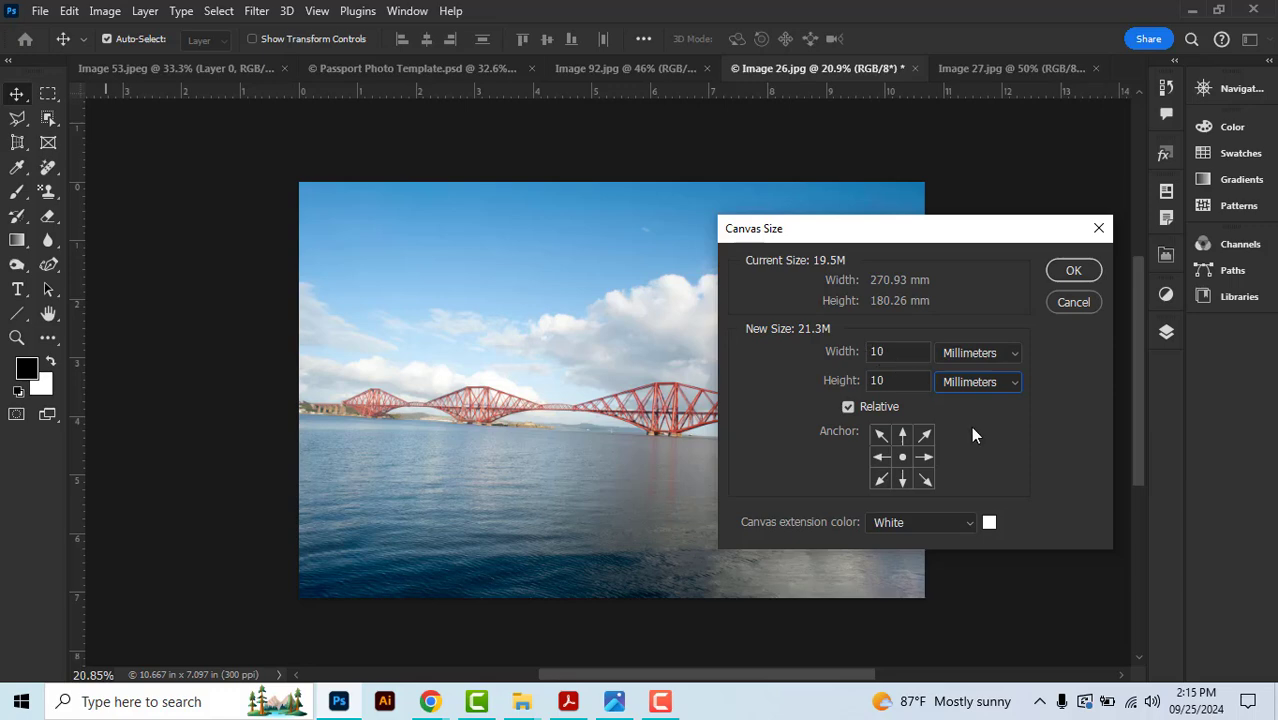
Step: Choose white (ffffff) as the canvas extension color and apply the enlarged canvas with a centered anchor
left_click(902, 438)
left_click(962, 528)
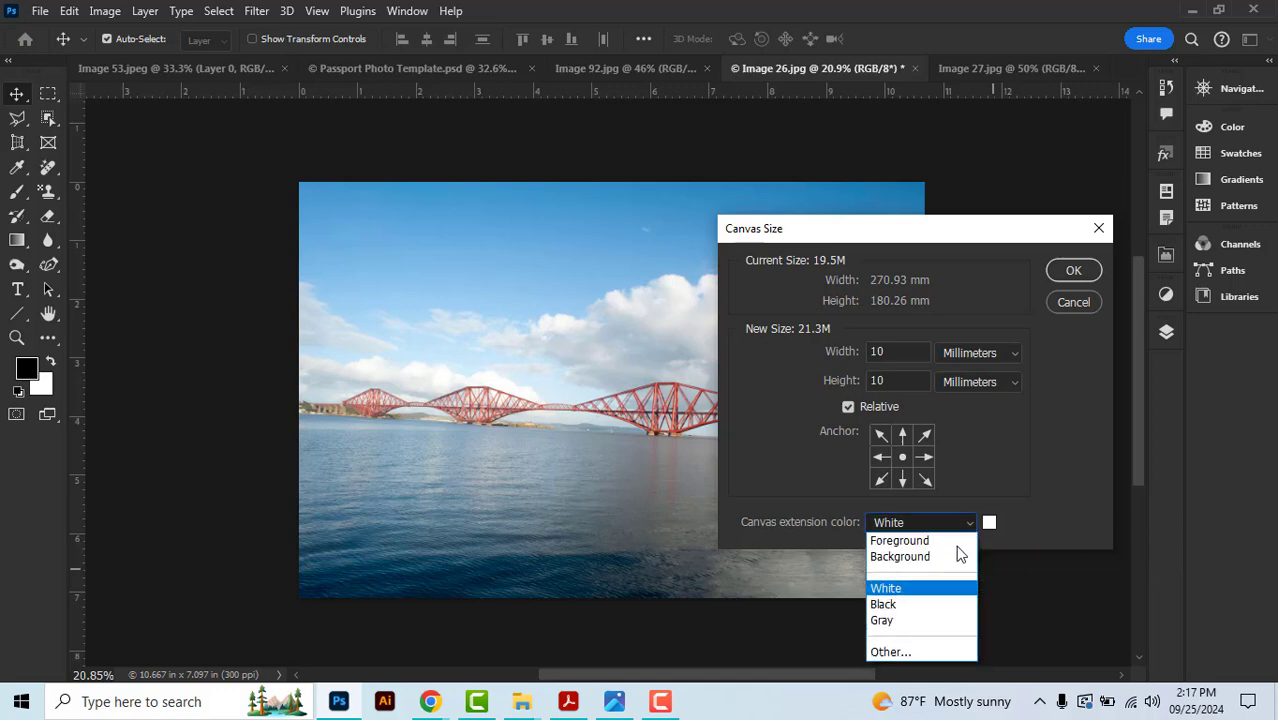
left_click(932, 589)
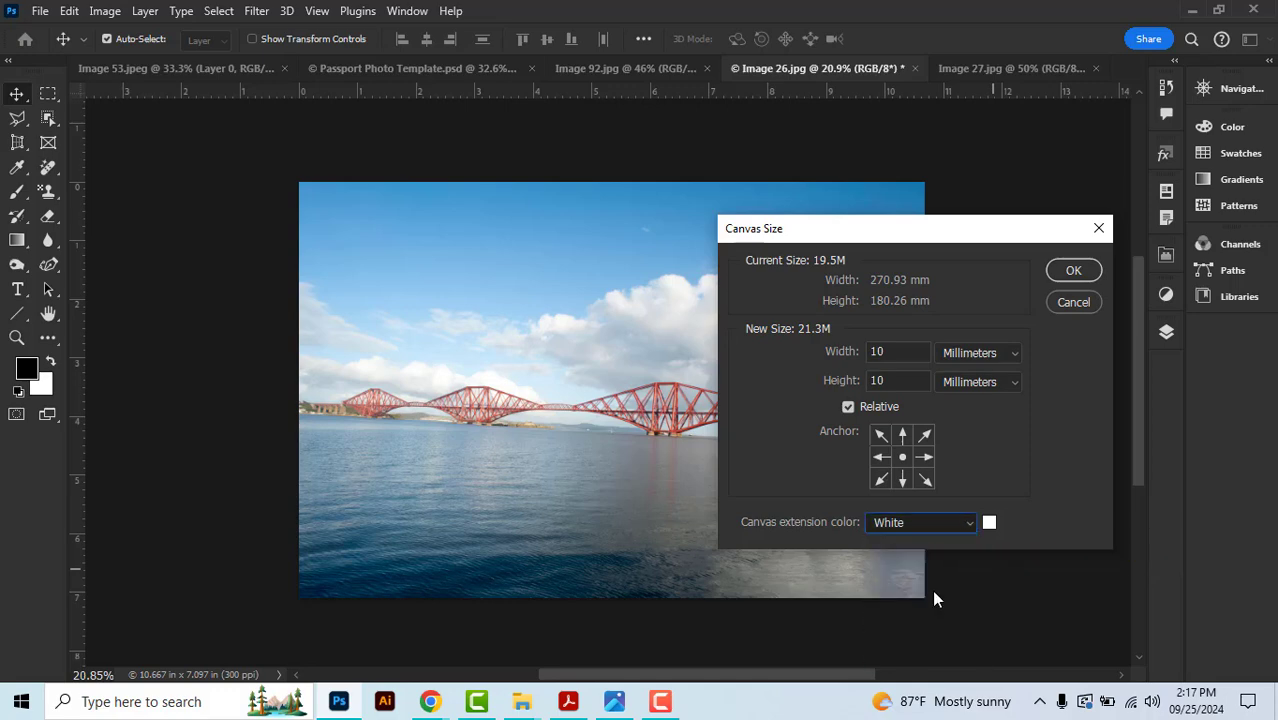
left_click(989, 524)
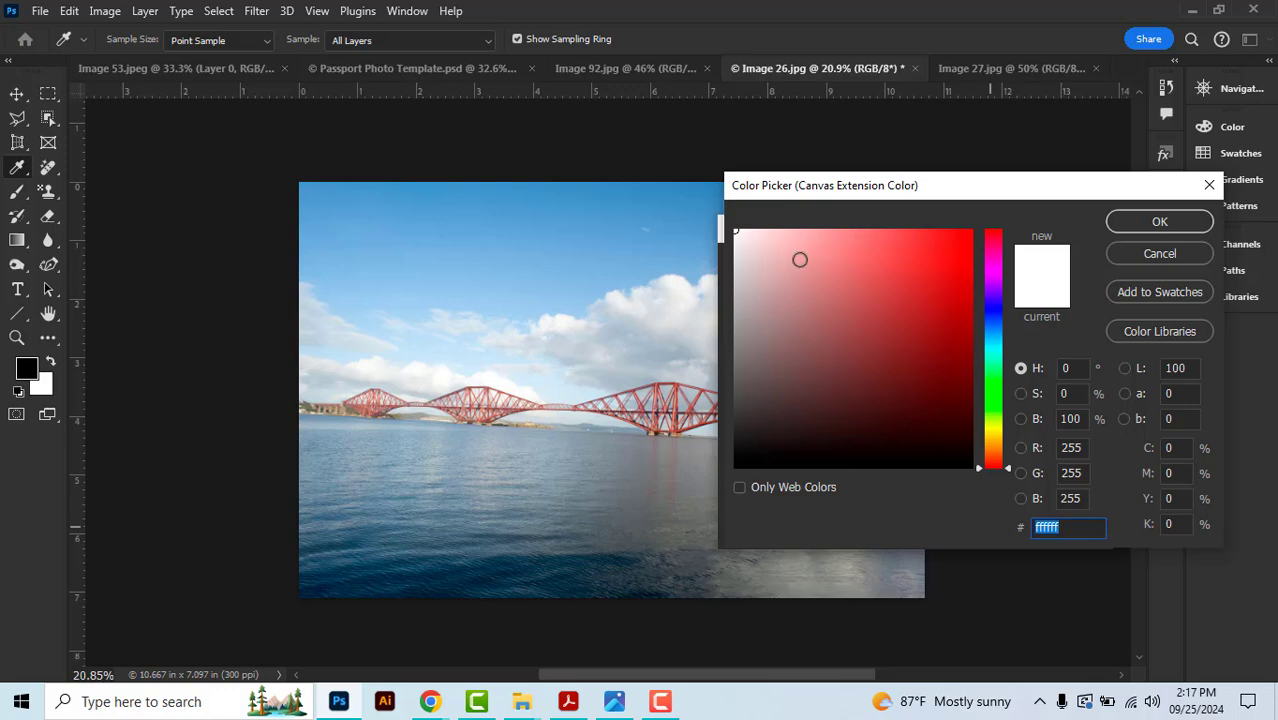
left_click(993, 346)
left_click_drag(869, 297, 736, 231)
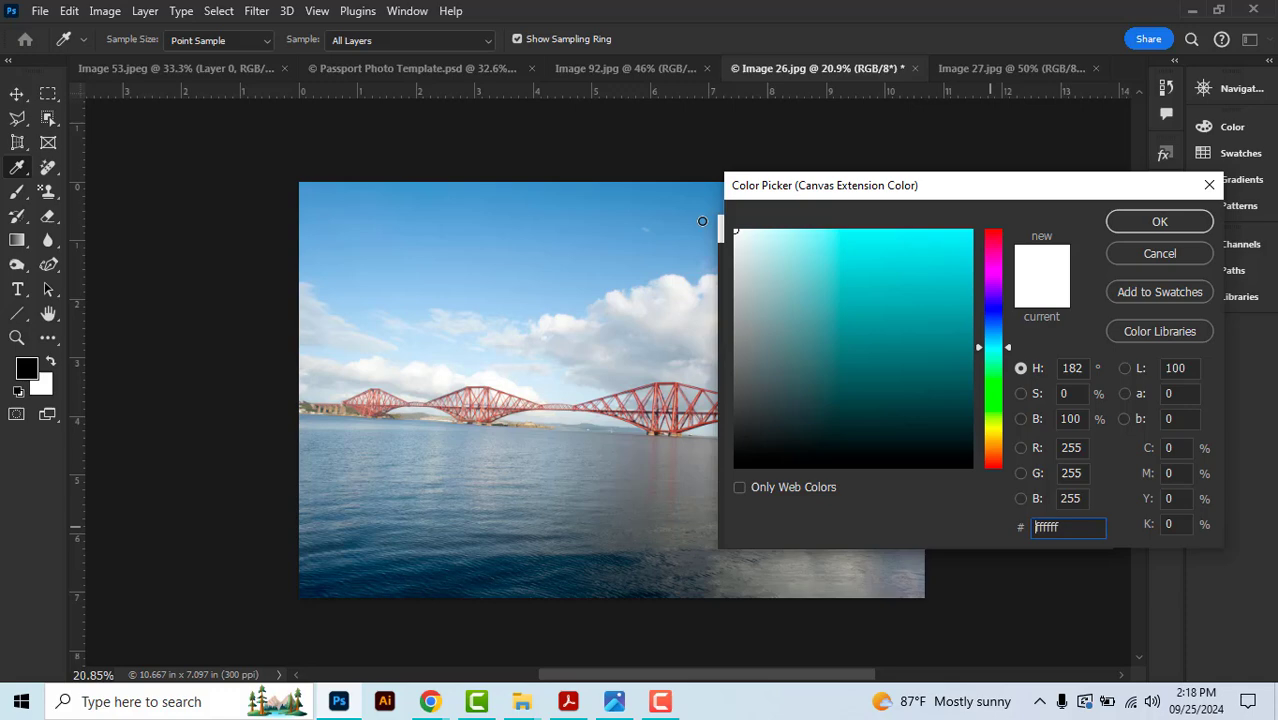
left_click(1150, 222)
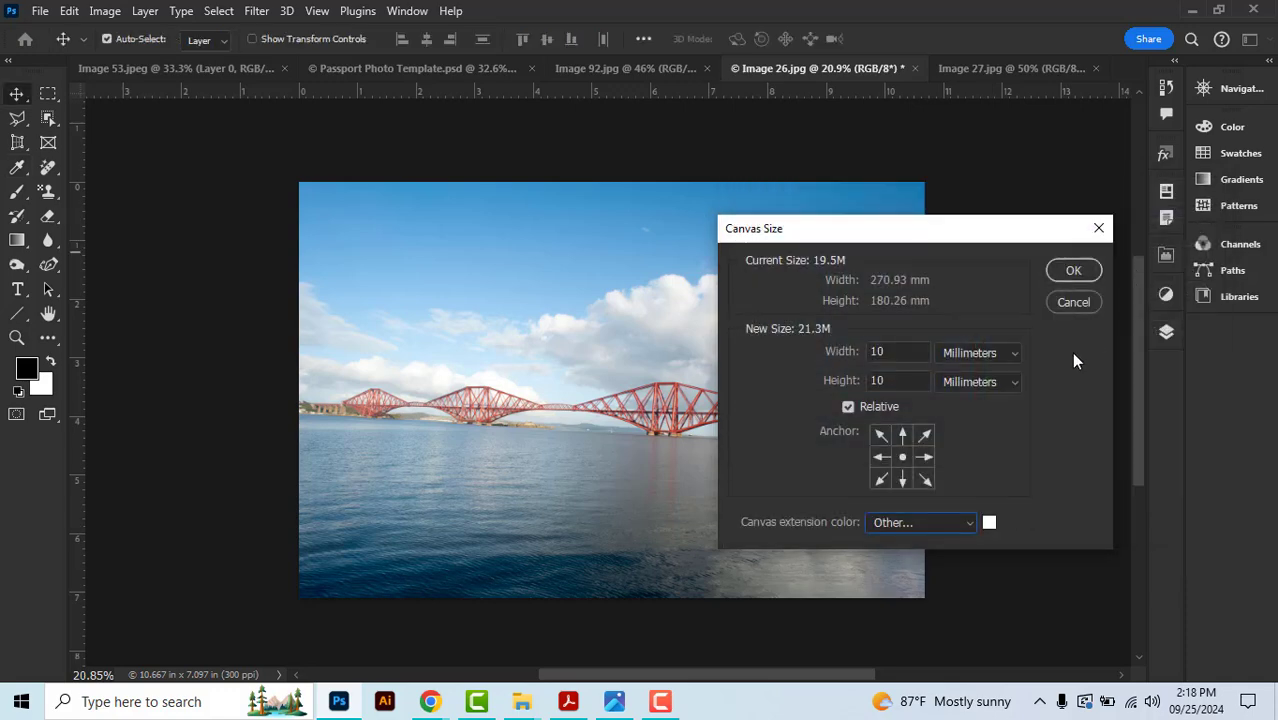
left_click(1073, 274)
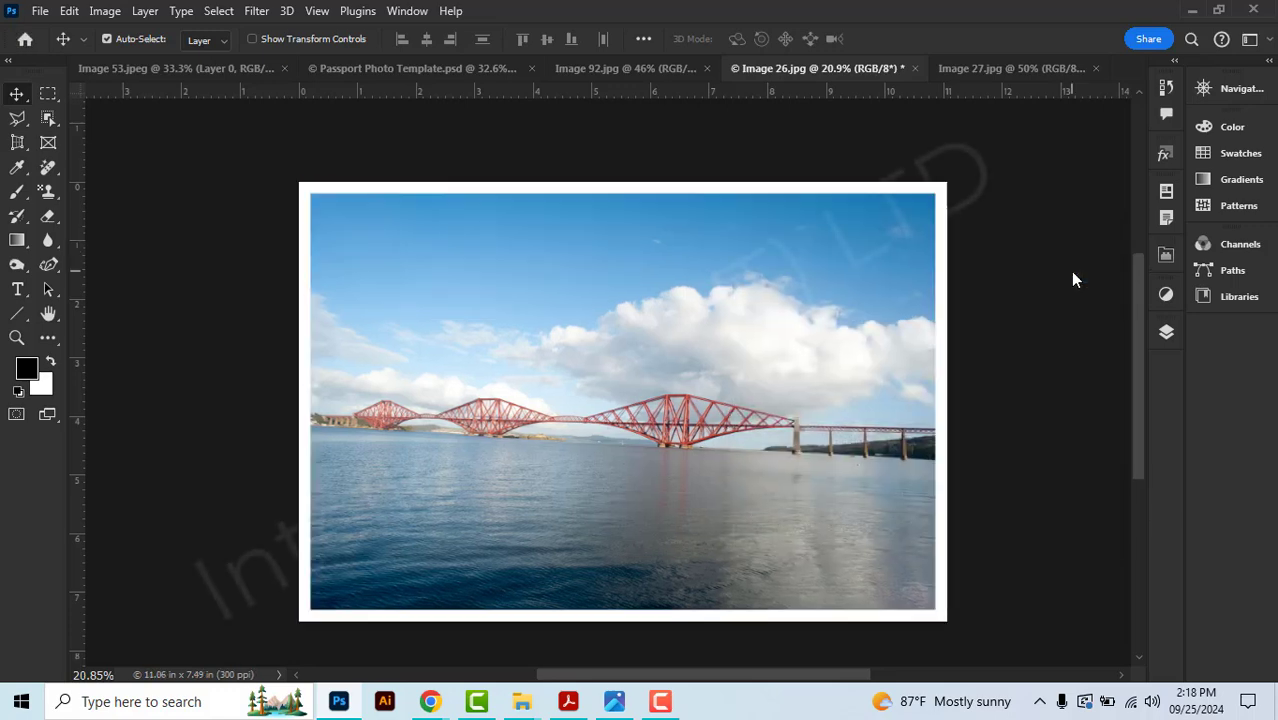
scroll(716, 398, "down", 1)
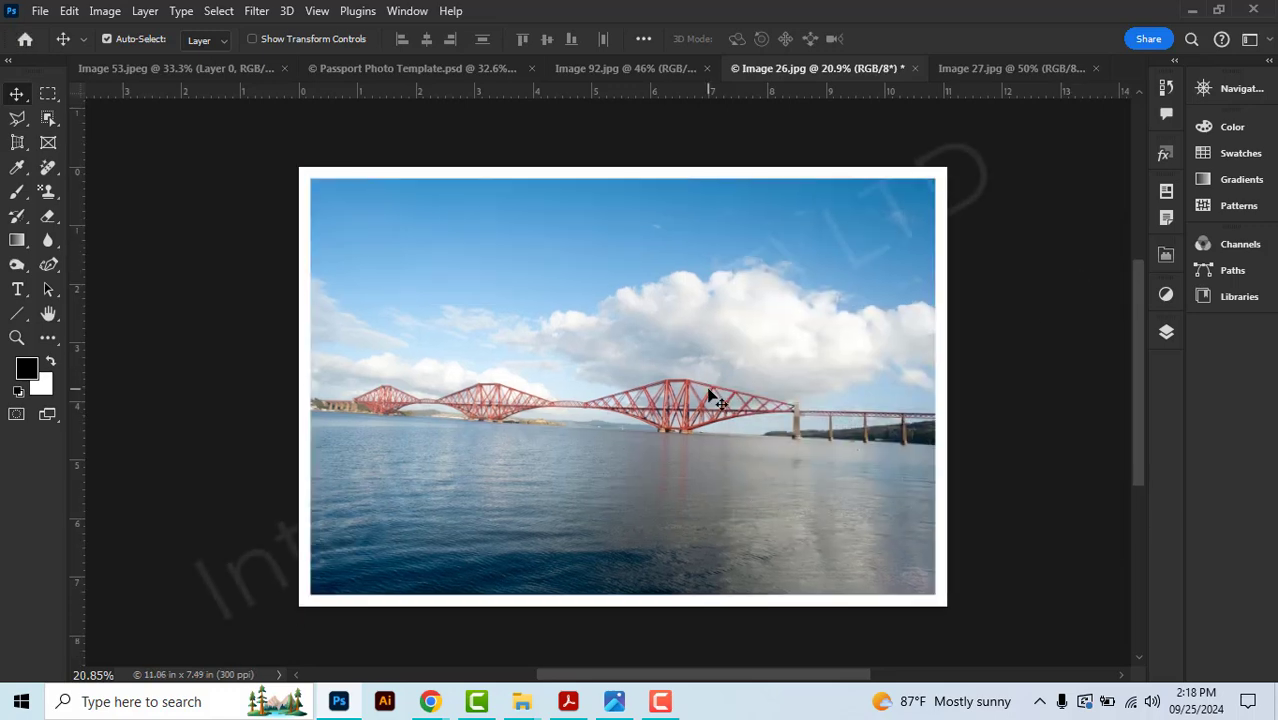